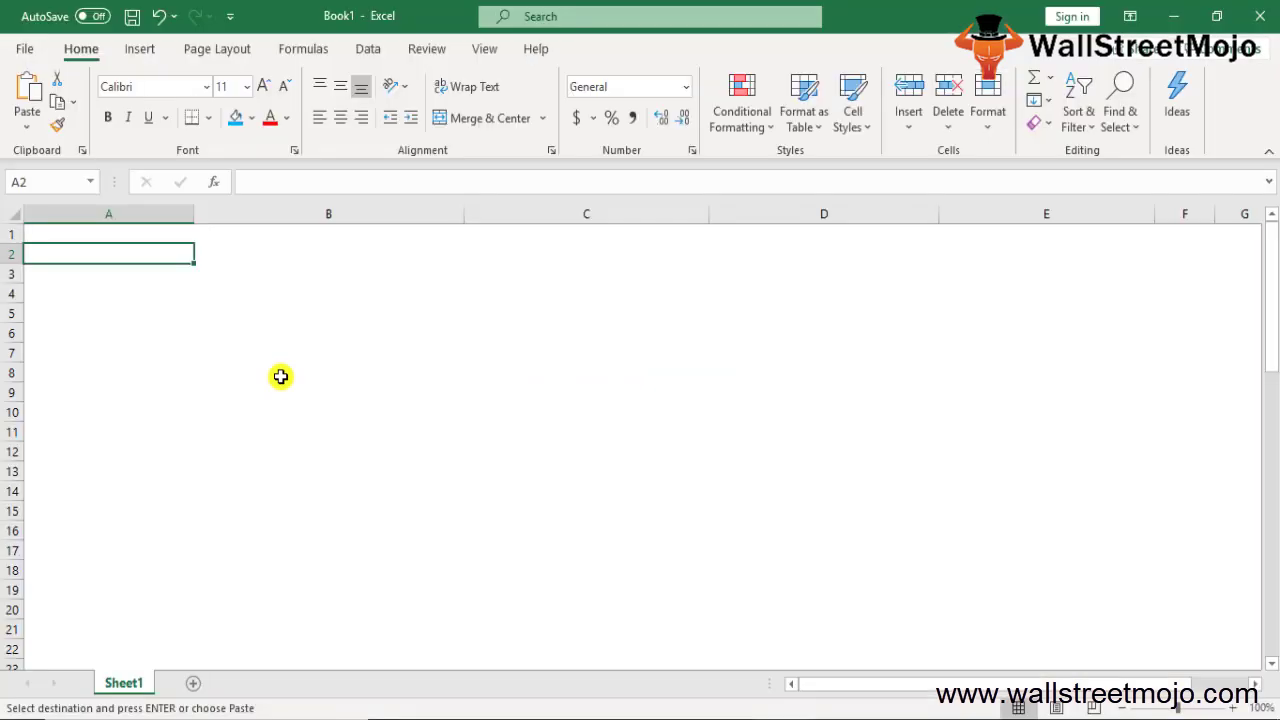
- Enter the heading "what is Vertical Analysis formulla" in cell B2
key("Right")
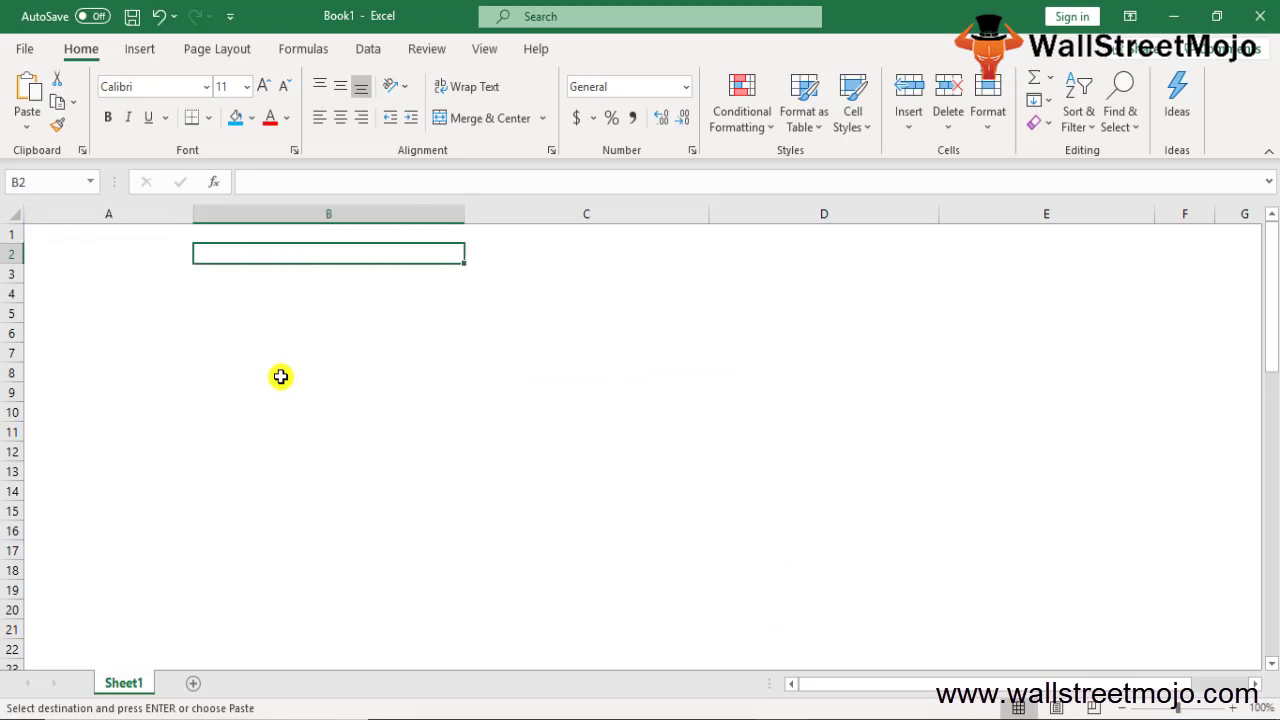
type("s")
key("BackSpace")
type("w")
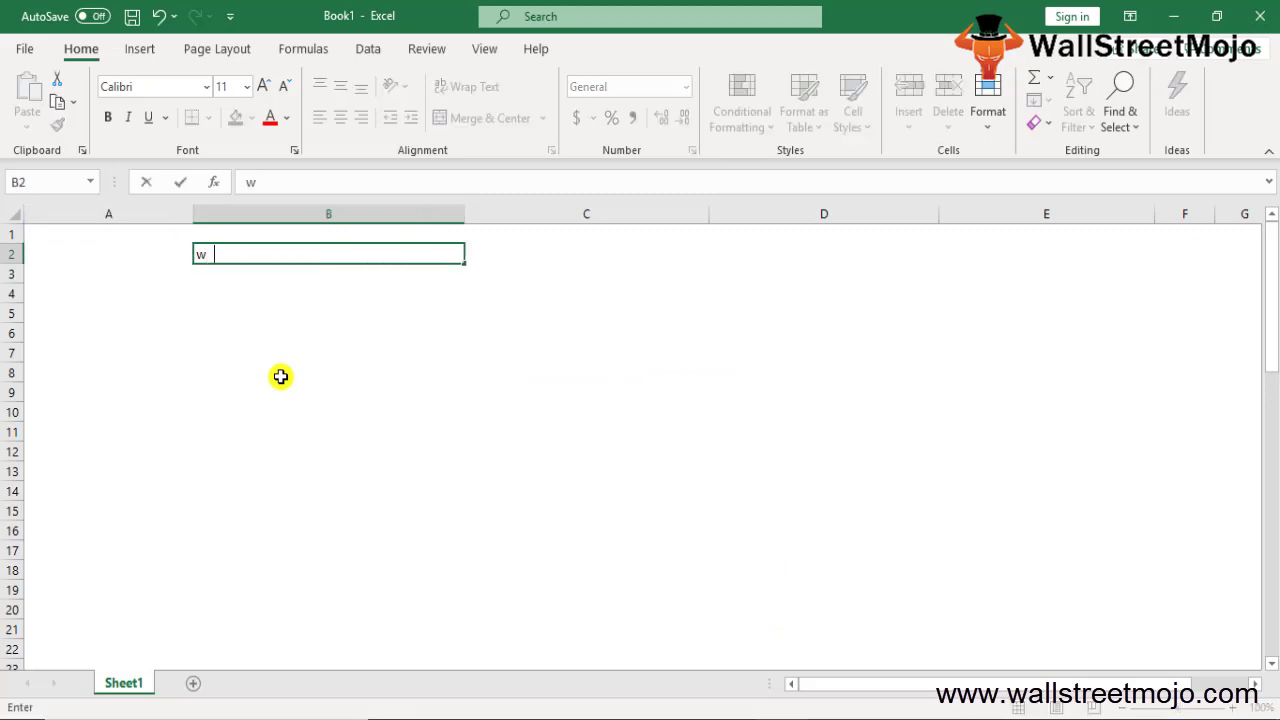
type("hat is Vertical ")
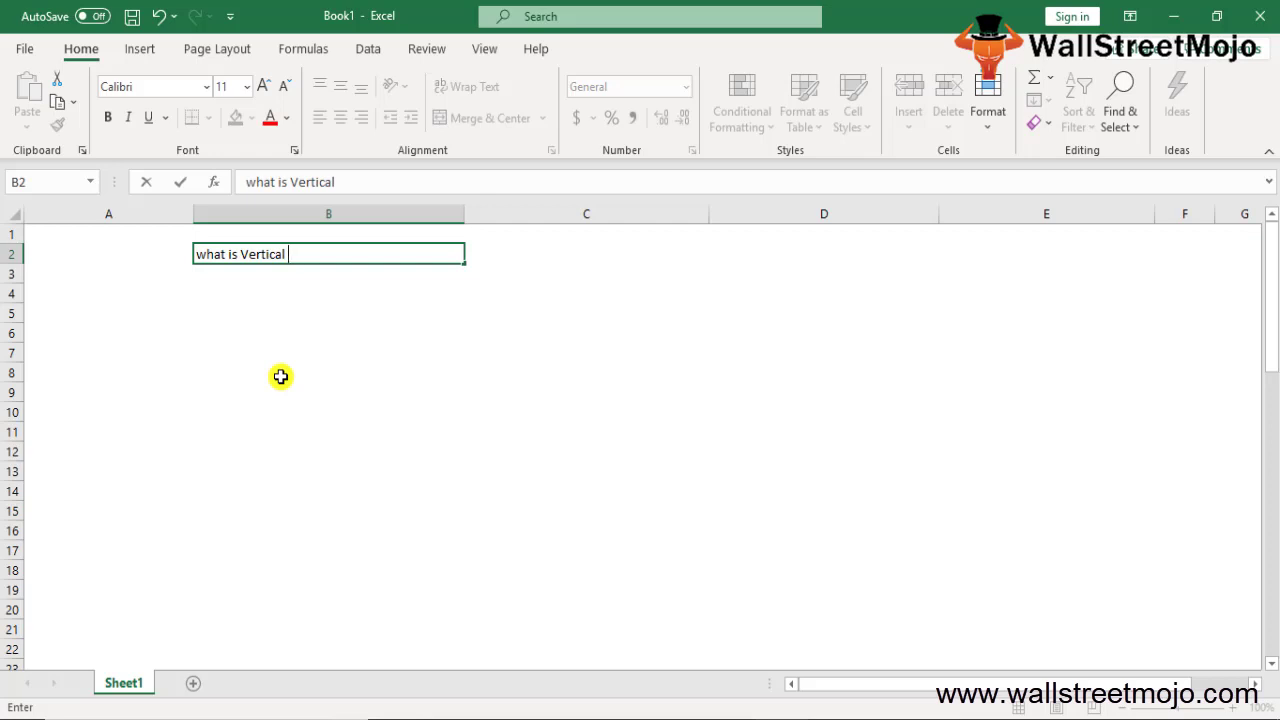
type("Analysis for")
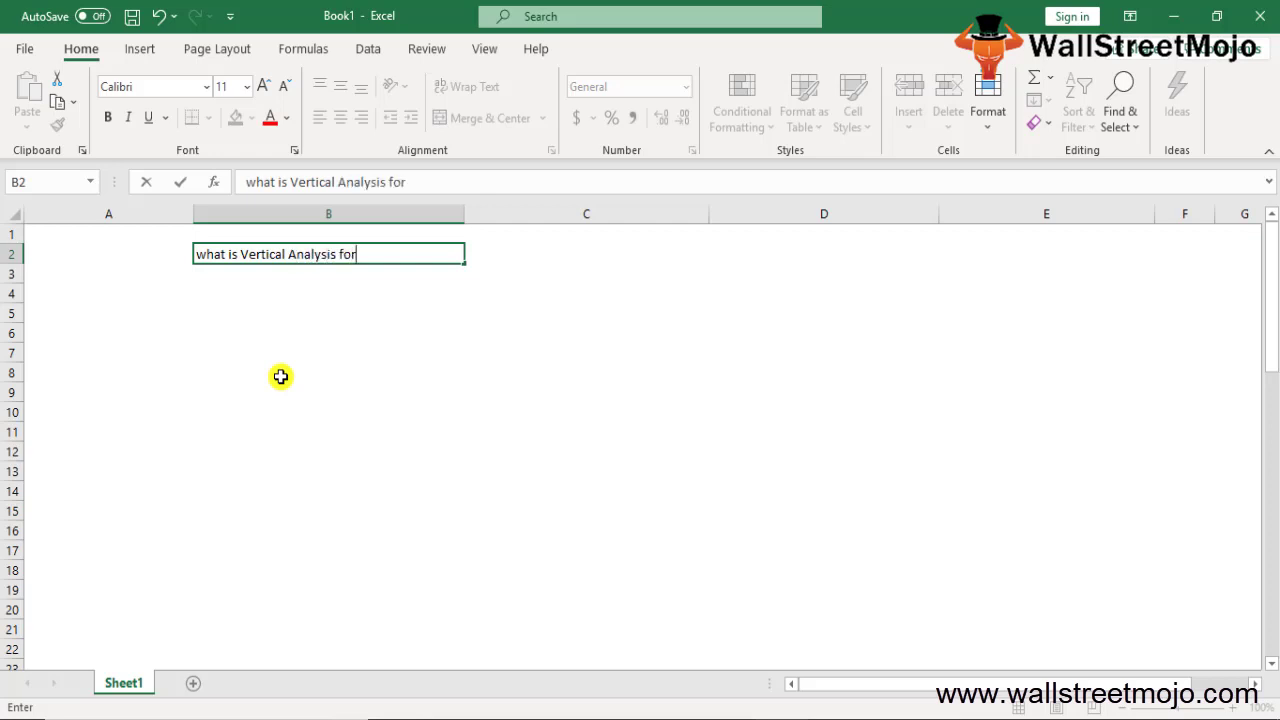
type("mulla")
key("Return")
key("Return")
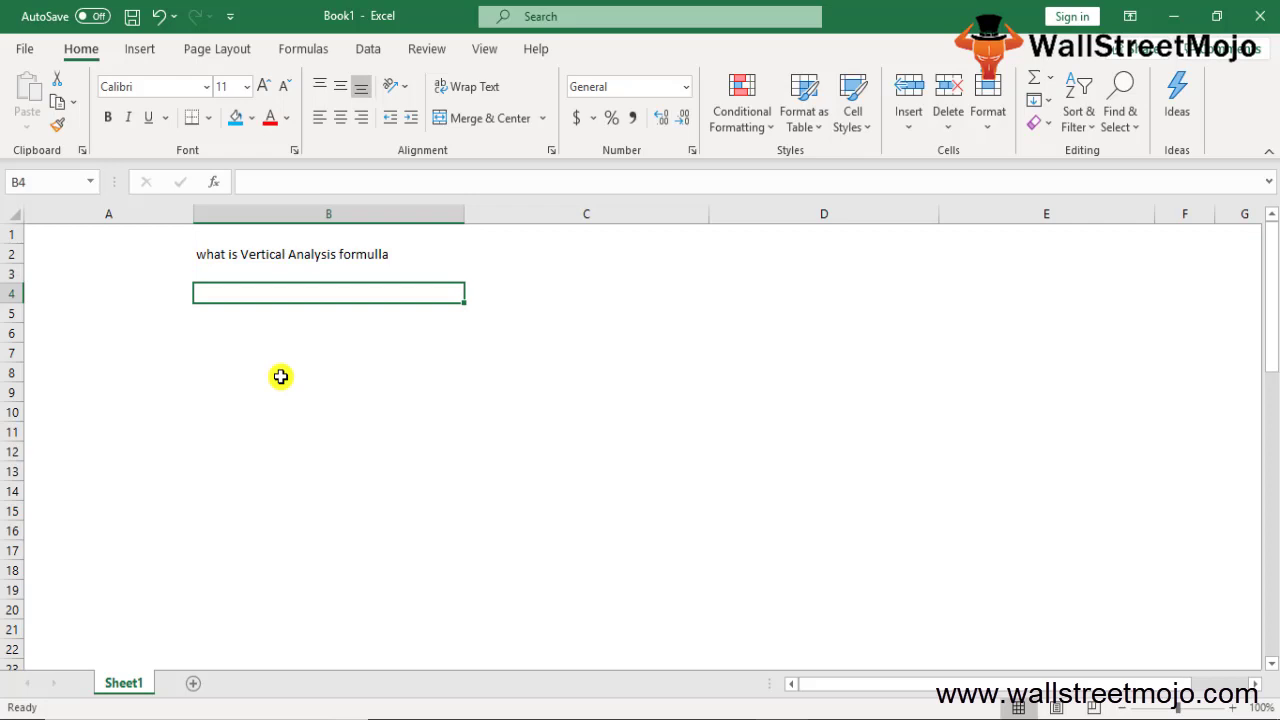
- Enter the notes "% of the base figure" in cell B4 and "Common size analysis" in B5
type("% of the bas")
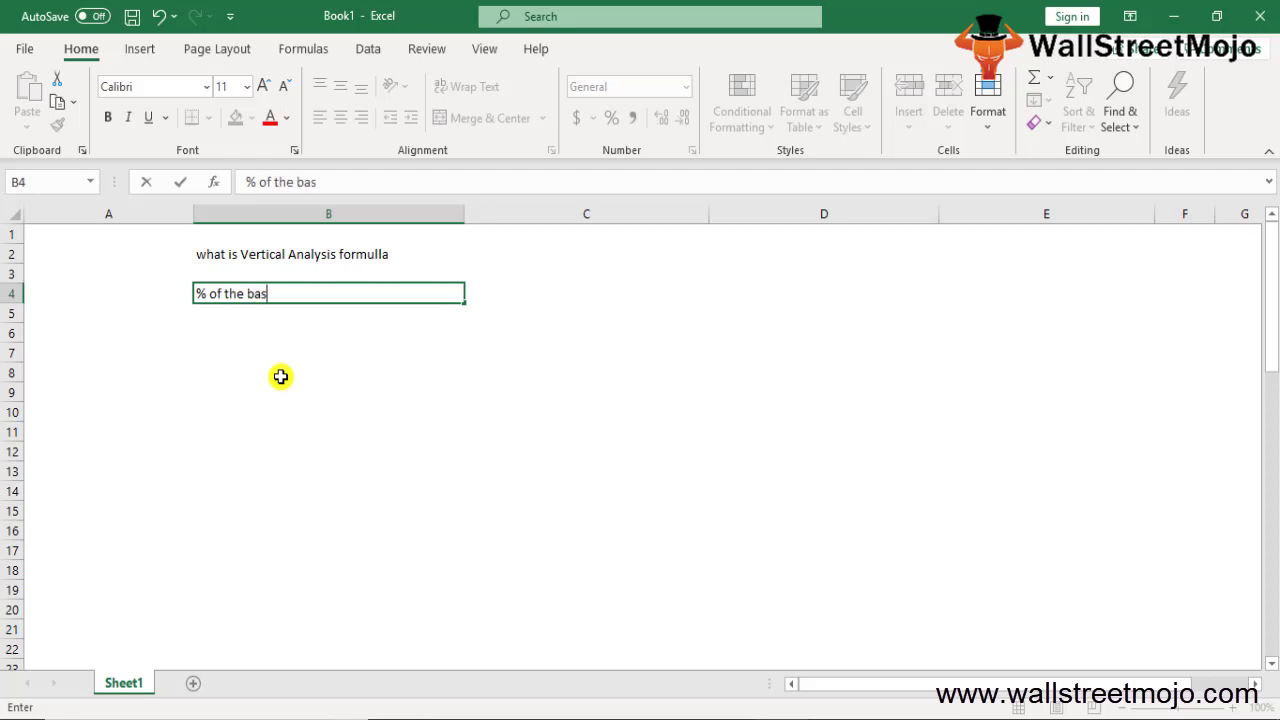
type("e figure")
key("Return")
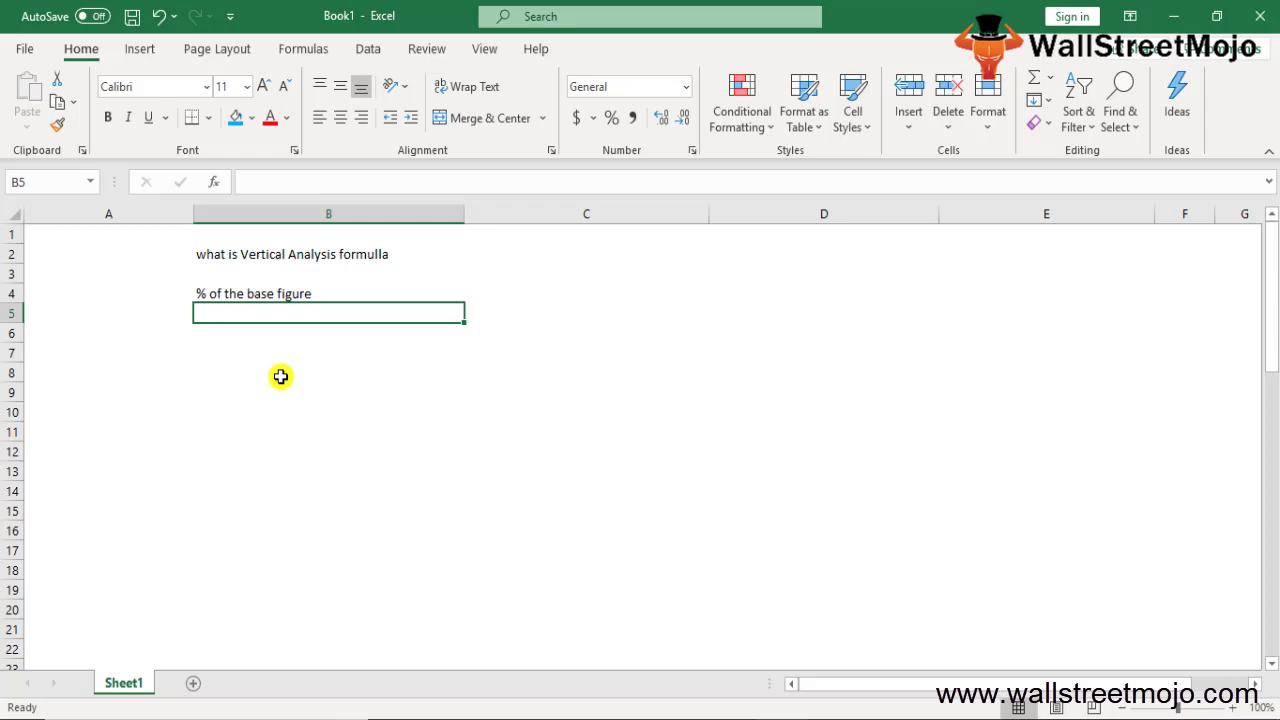
type("Common siz")
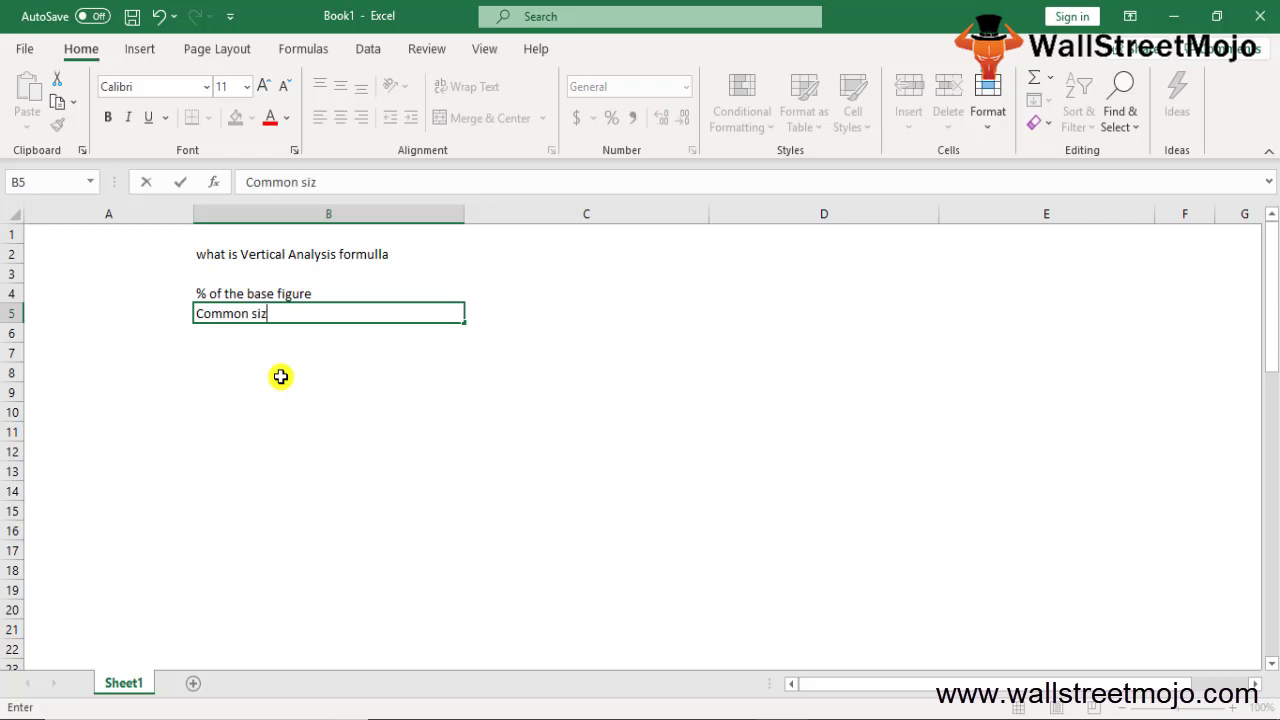
type("e of")
key("BackSpace")
key("BackSpace")
type("ana")
key("BackSpace")
type("lys")
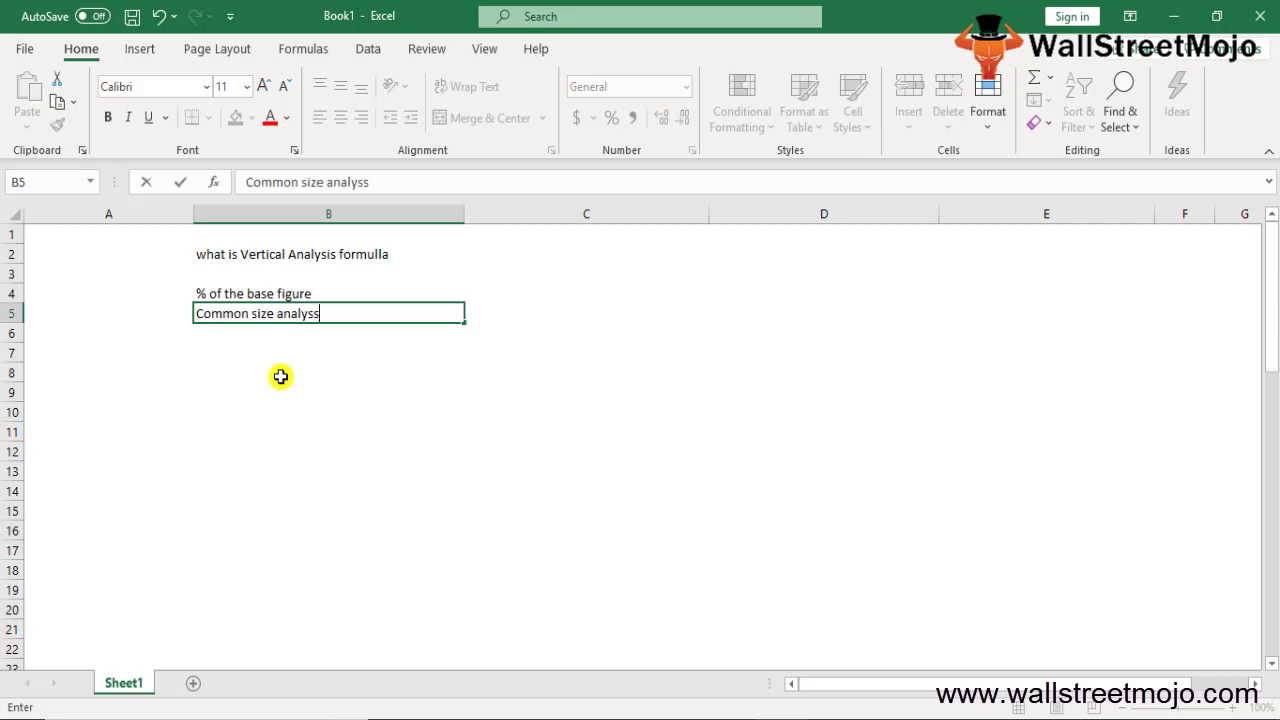
type("is")
key("Return")
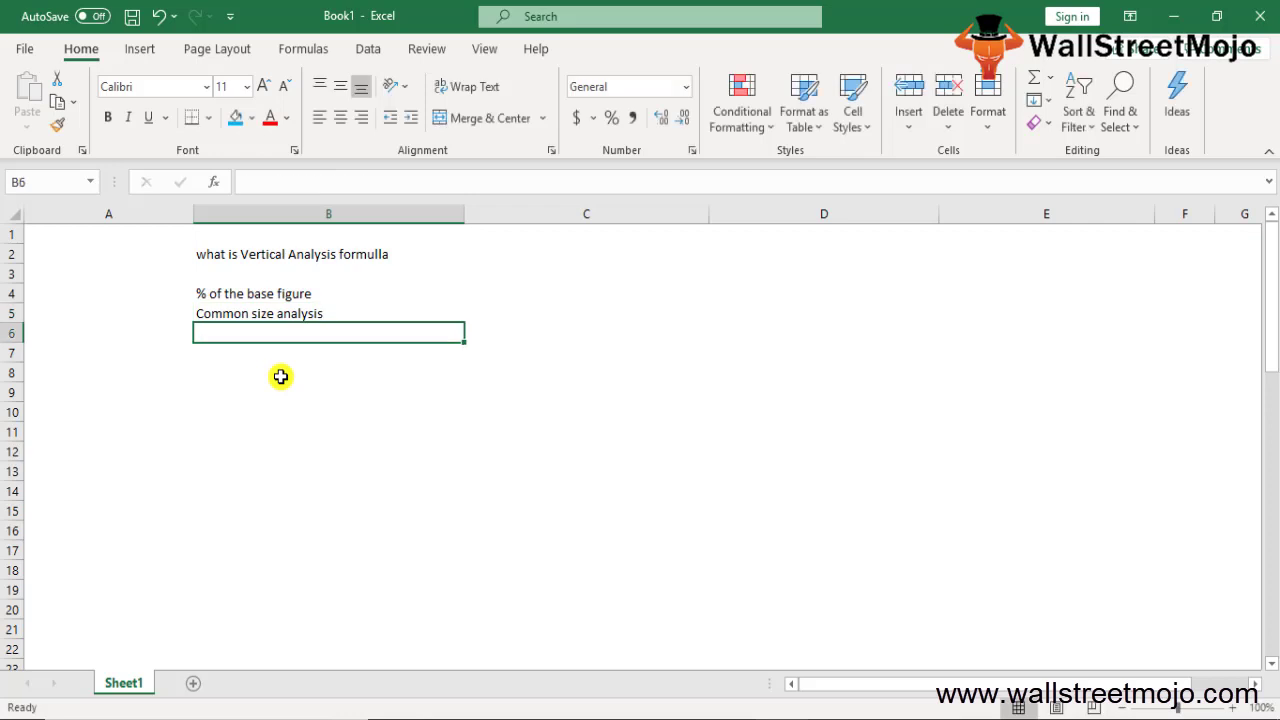
- Leave row 6 blank and enter "% of the gross sales" in cell B7 and "% of the total sales" in B8
key("Return")
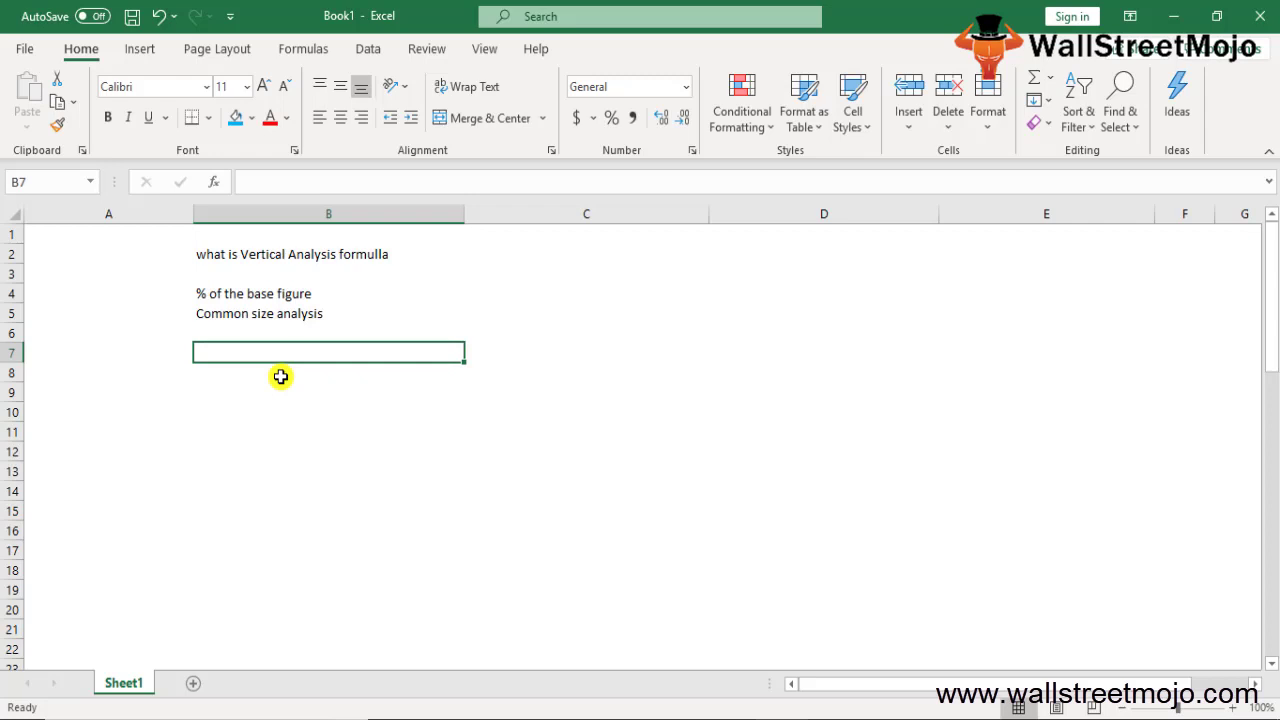
type("% ")
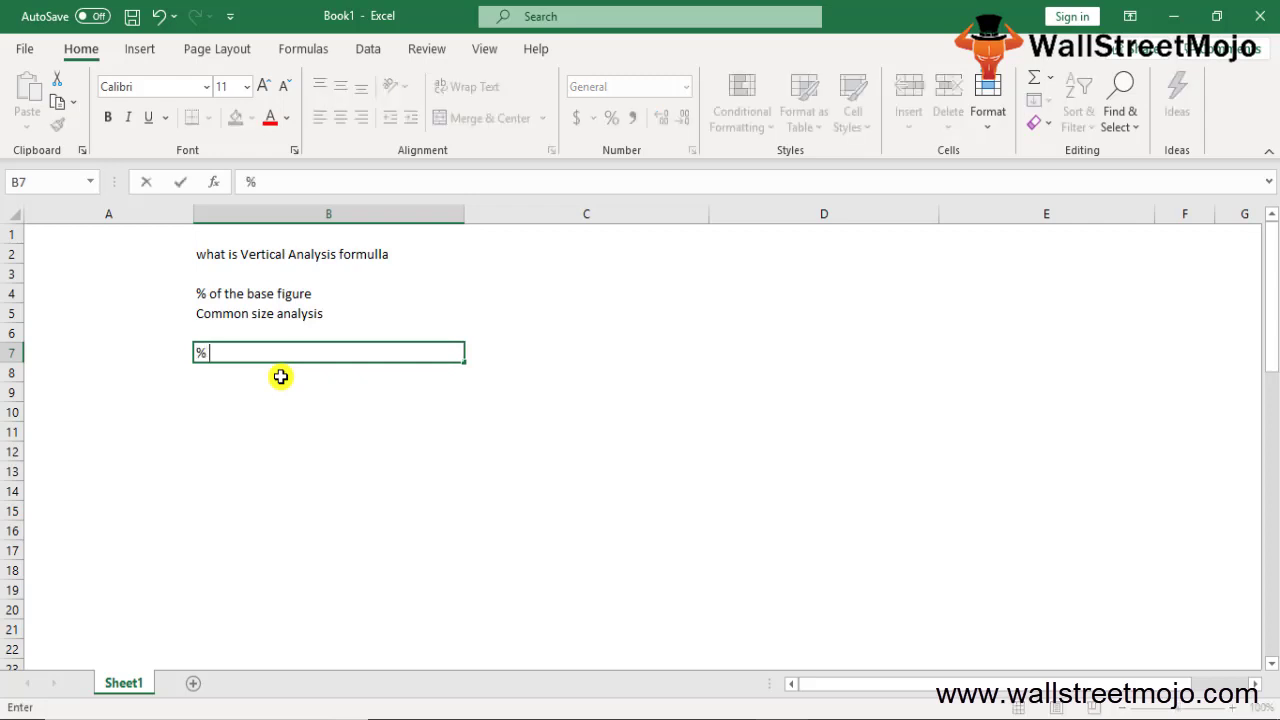
type("of the gross sales")
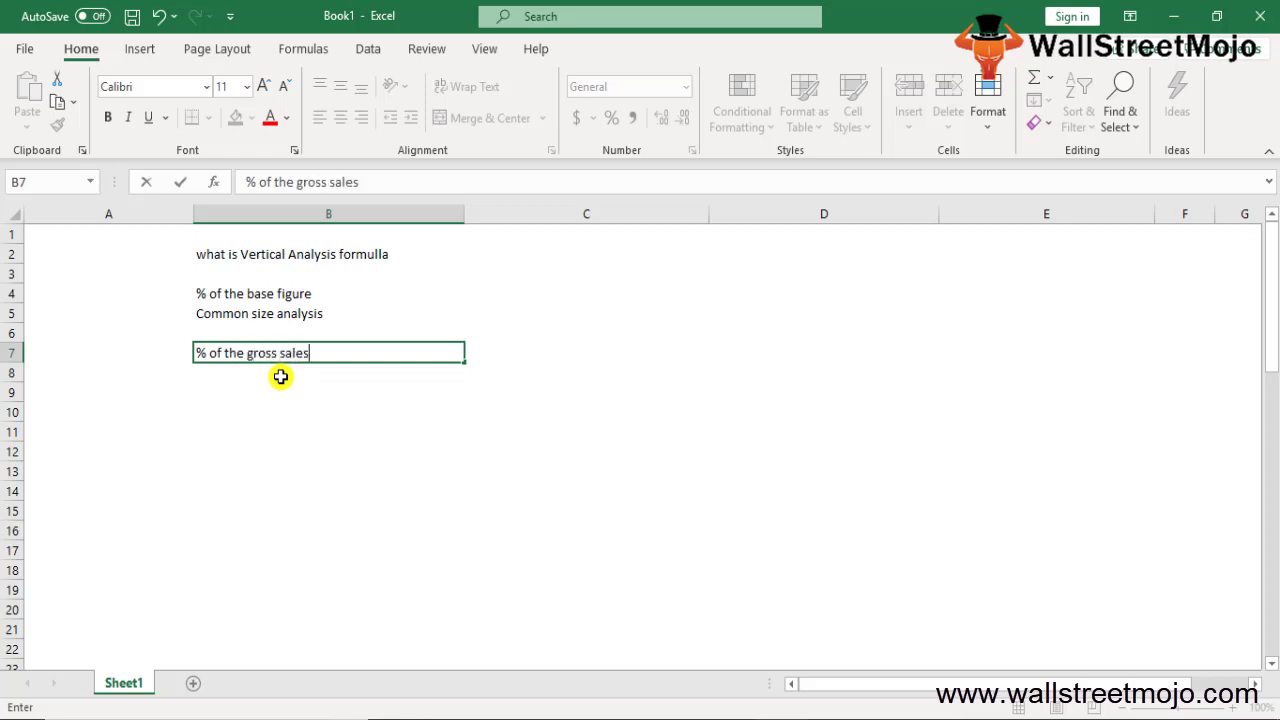
key("Return")
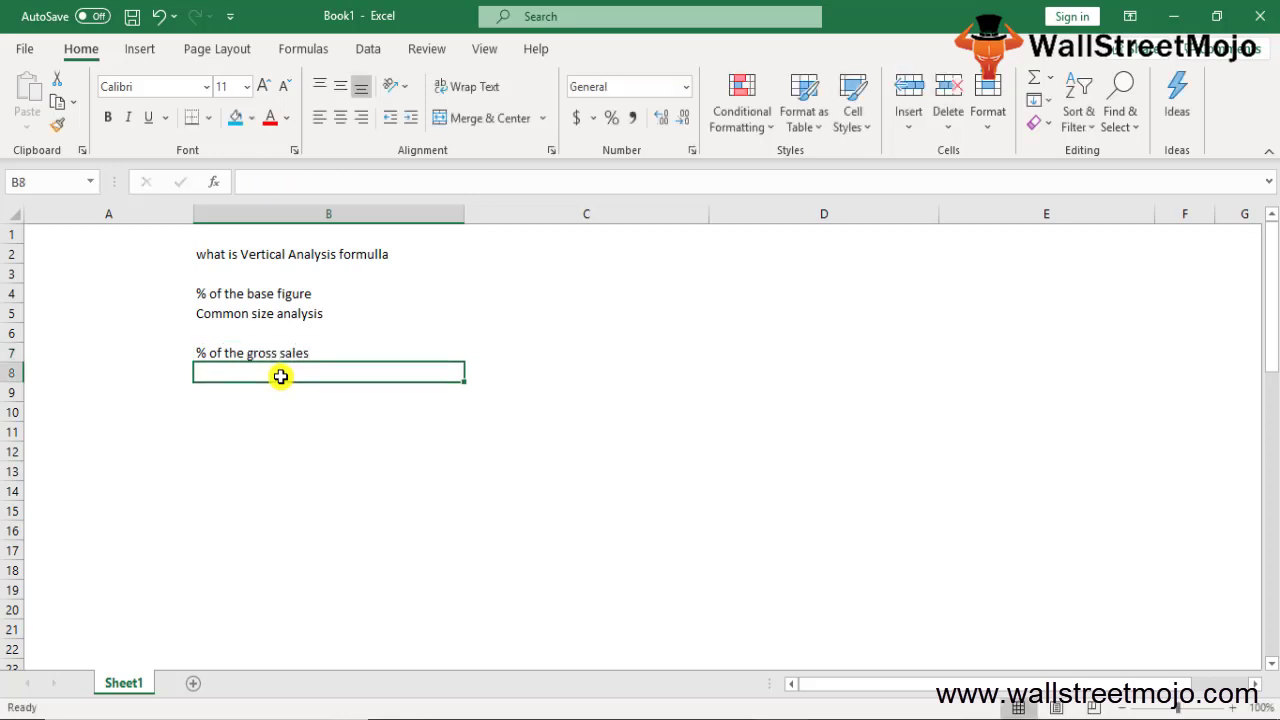
type("% of the ")
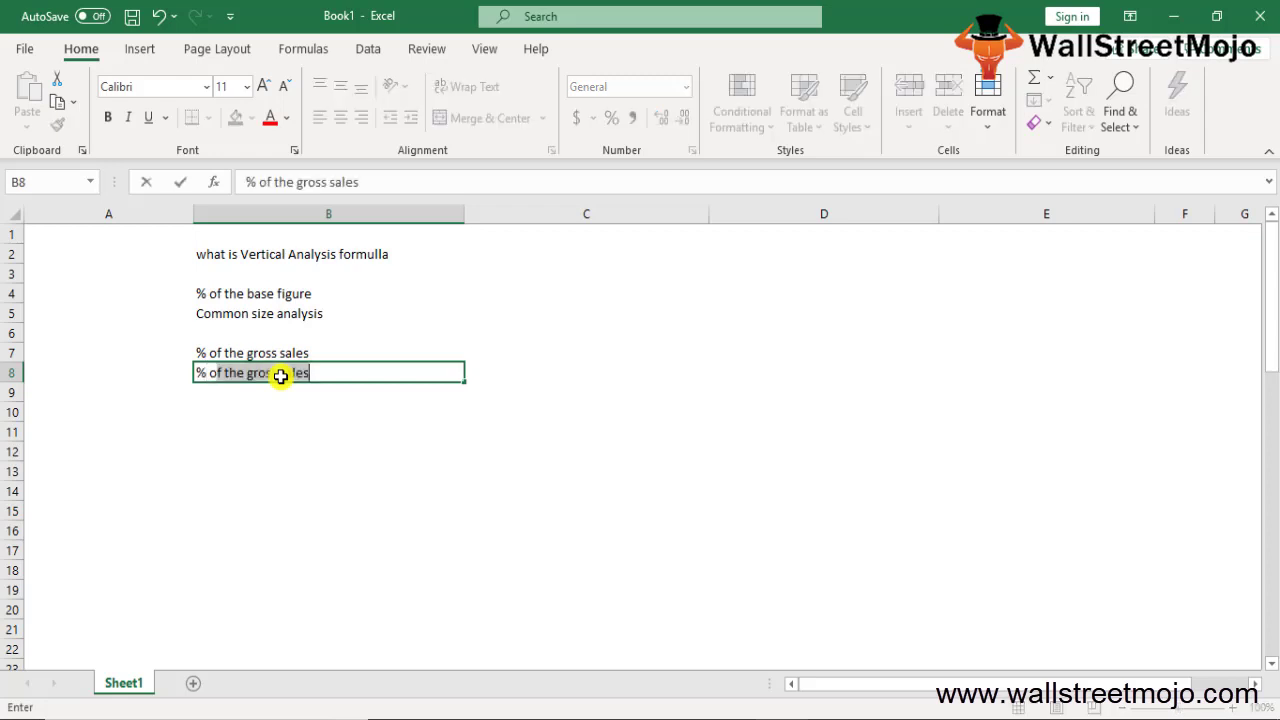
type("tota")
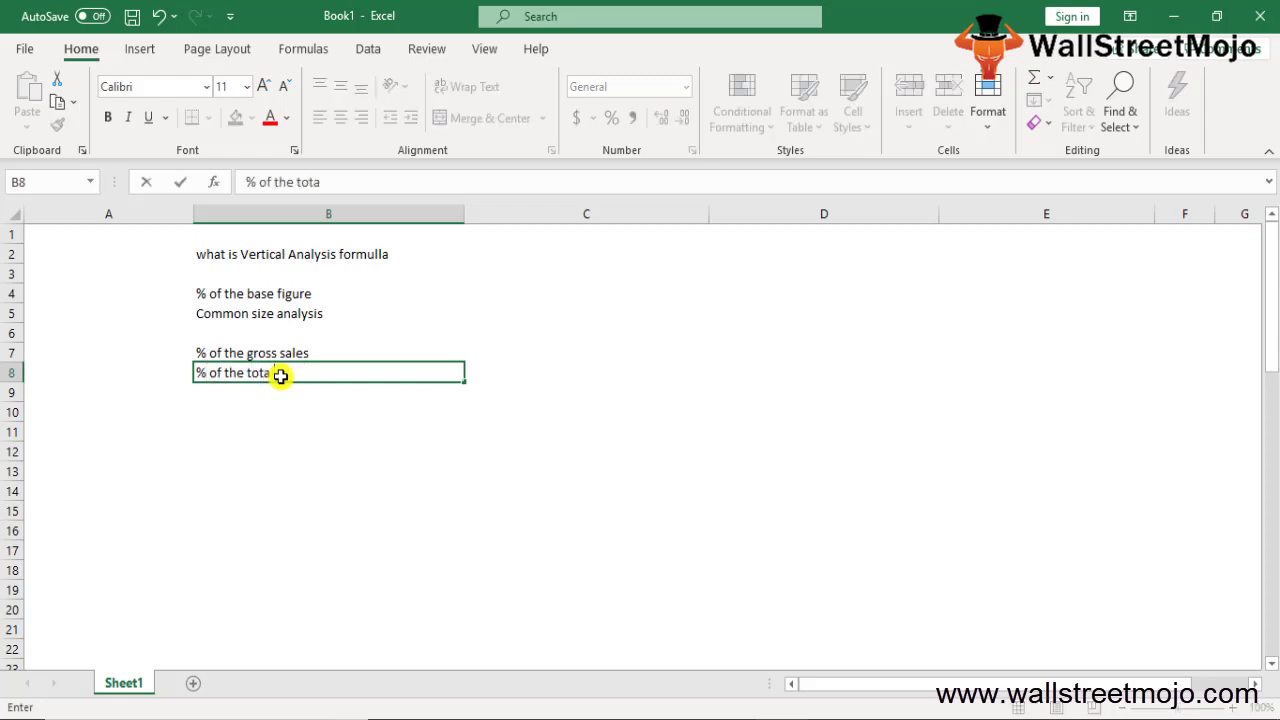
type("l sales")
key("Return")
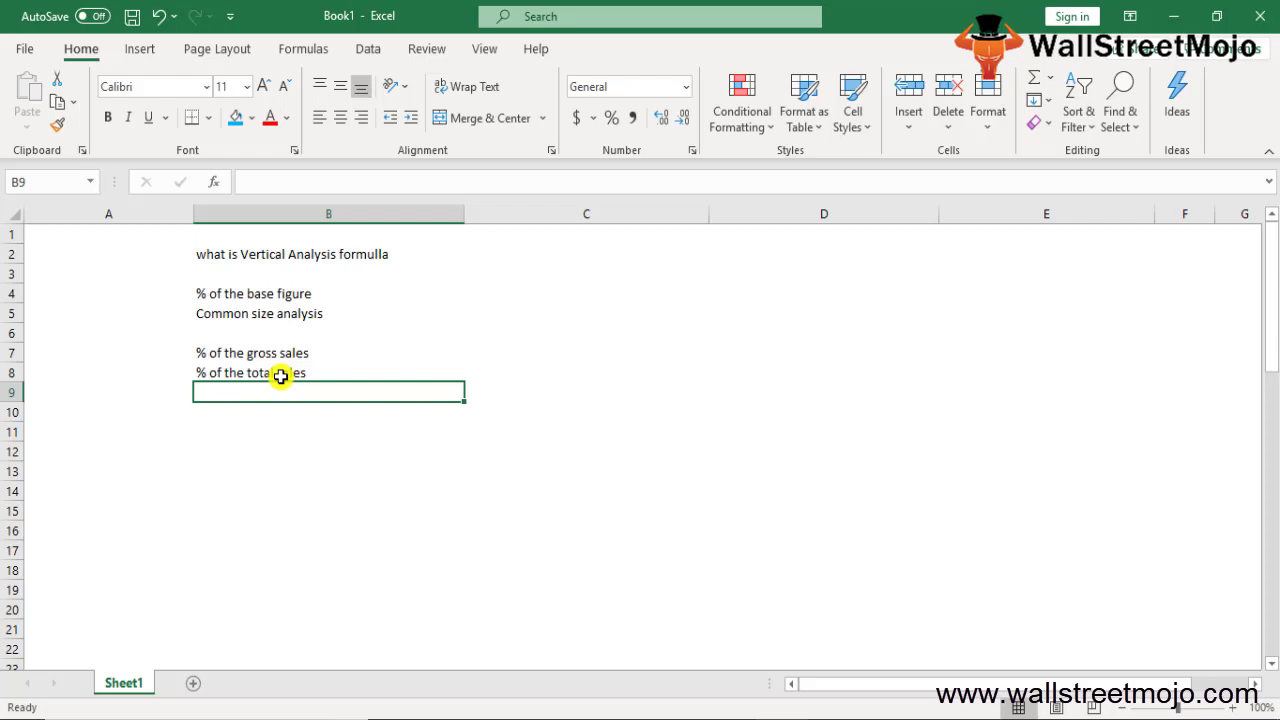
- Enter the label "Vertical" in cell B11, below the list of notes
left_click(309, 480)
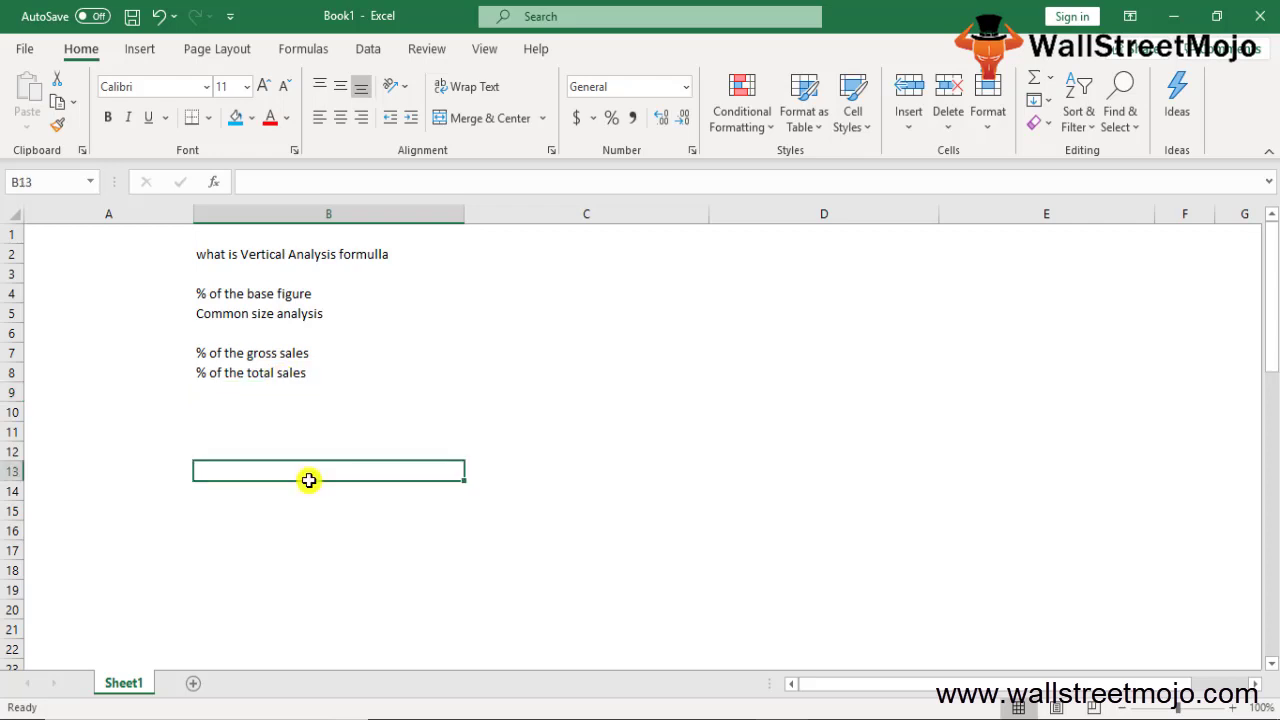
key("Up")
key("Up")
type("Ver")
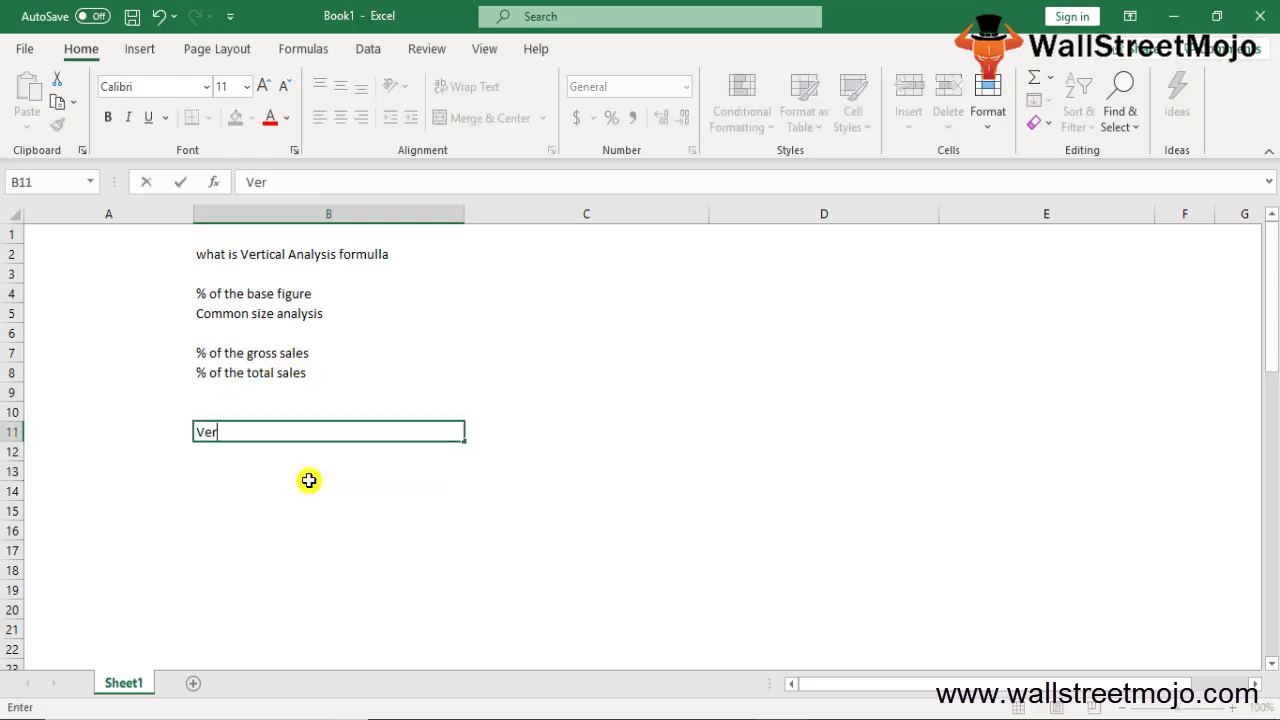
type("tical")
key("Return")
key("Return")
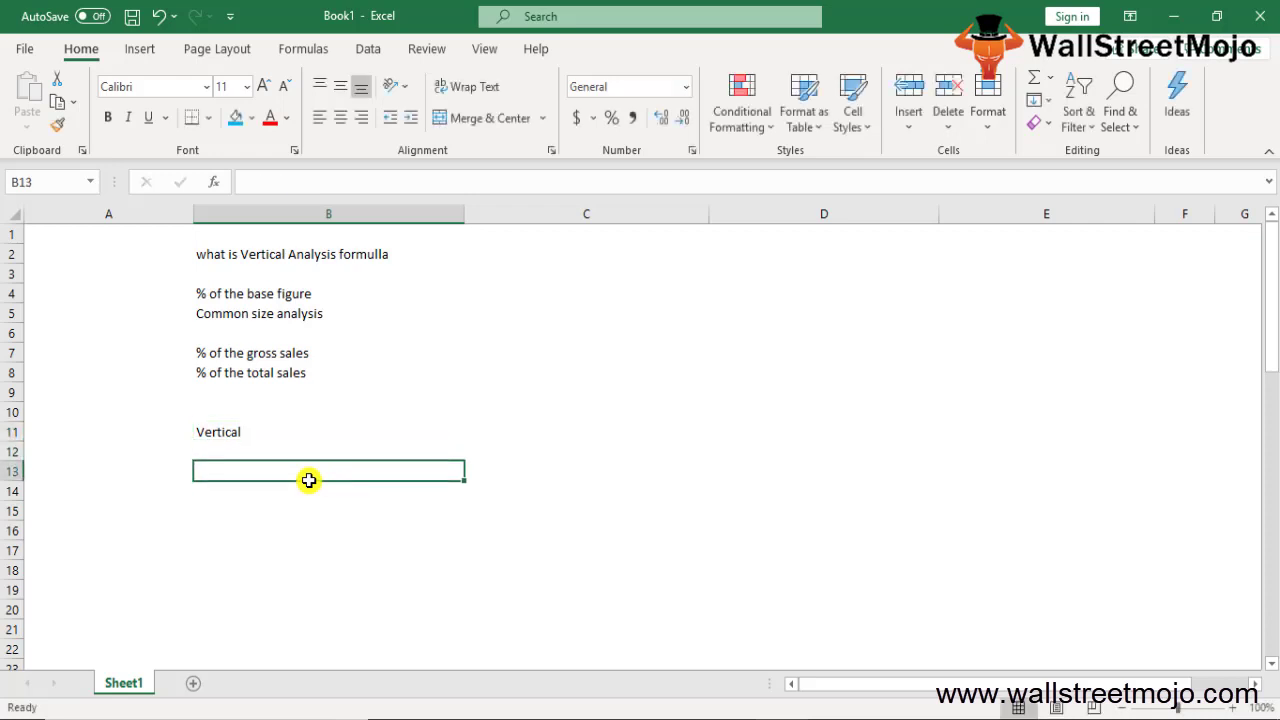
- Copy the "Vertical" label from cell B11 into A11 and clear the original in B11
key("Up")
key("Up")
key("ctrl+c")
key("Left")
key("ctrl+v")
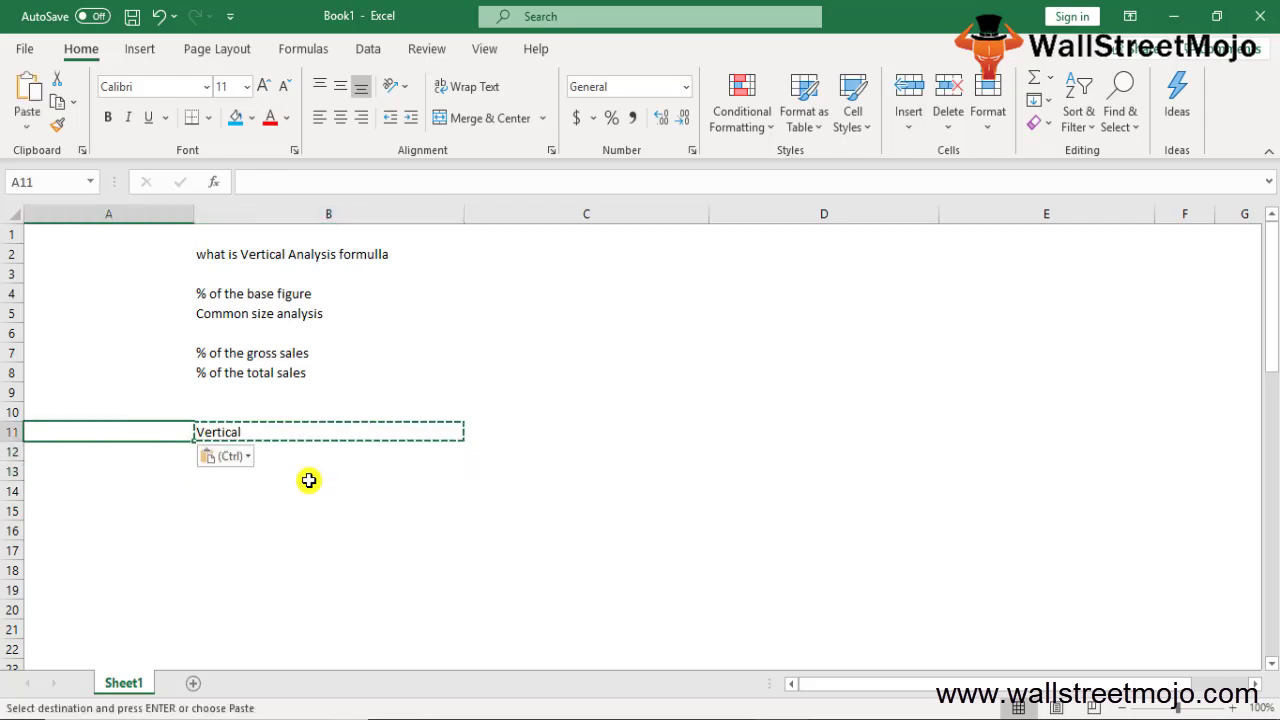
key("Right")
key("Delete")
key("Left")
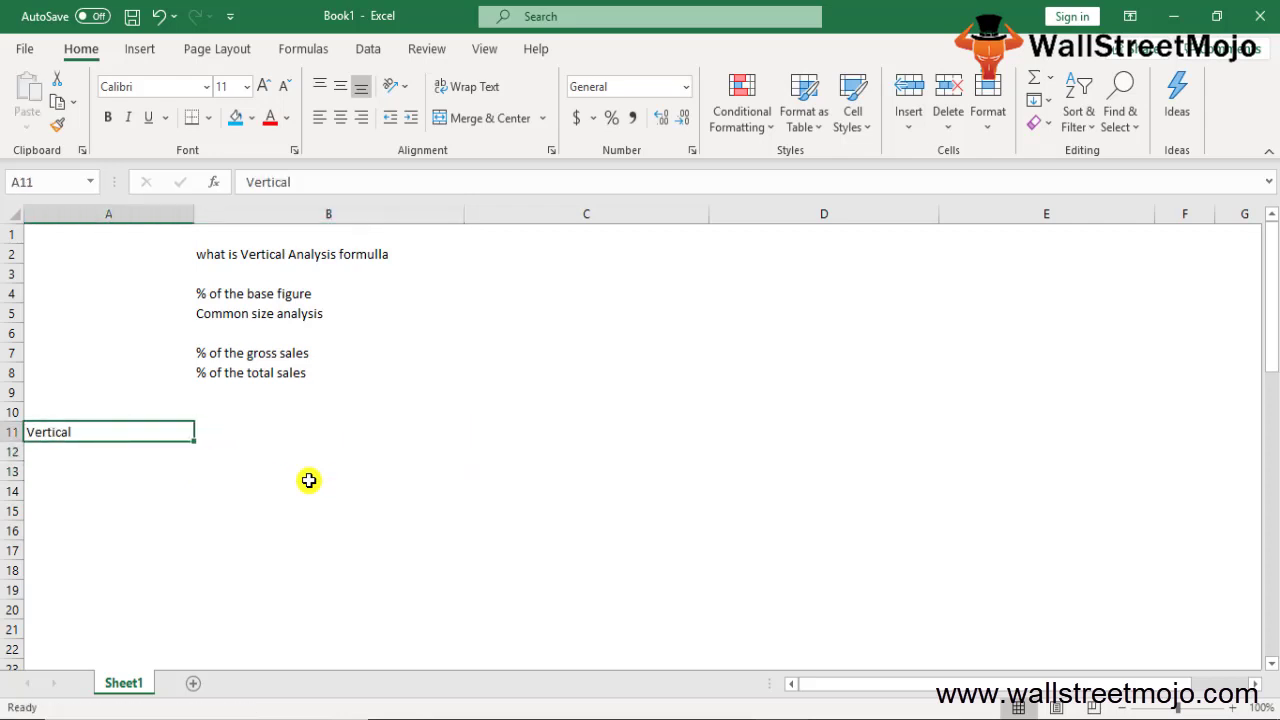
- Extend the label in cell A11 to read "Vertical analysis formulla"
key("F2")
type("an")
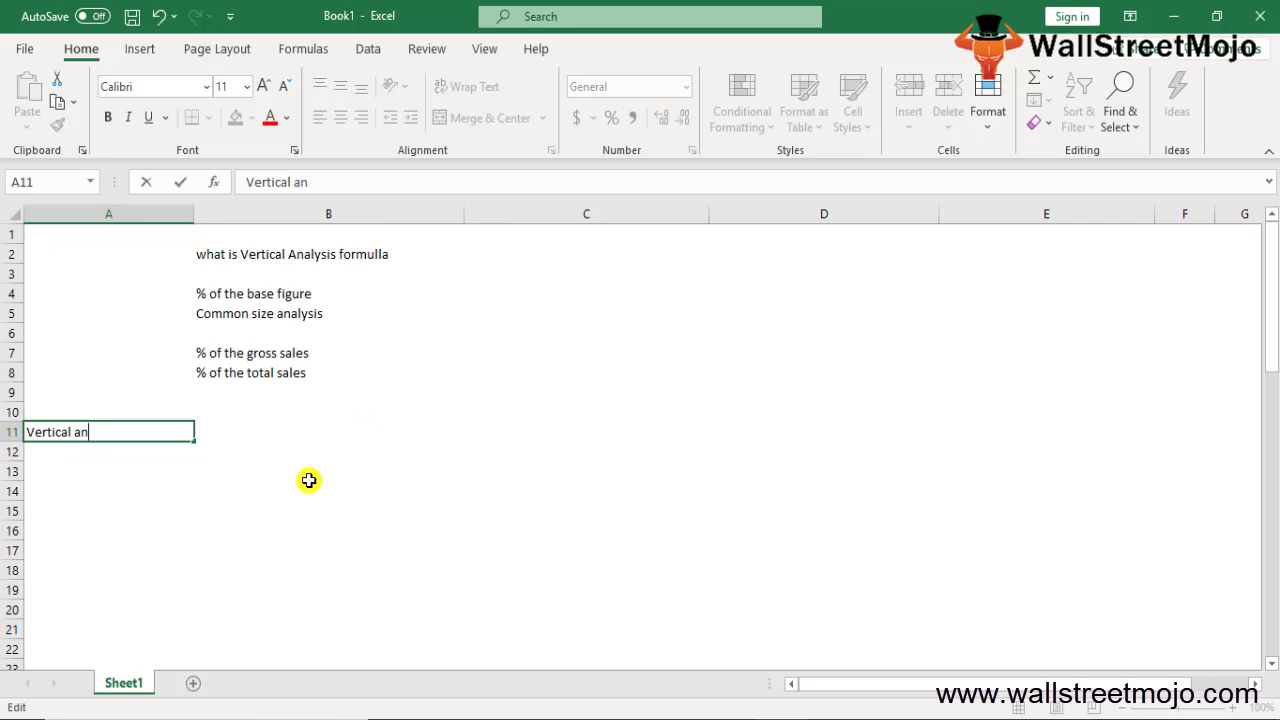
type("alysis formulla")
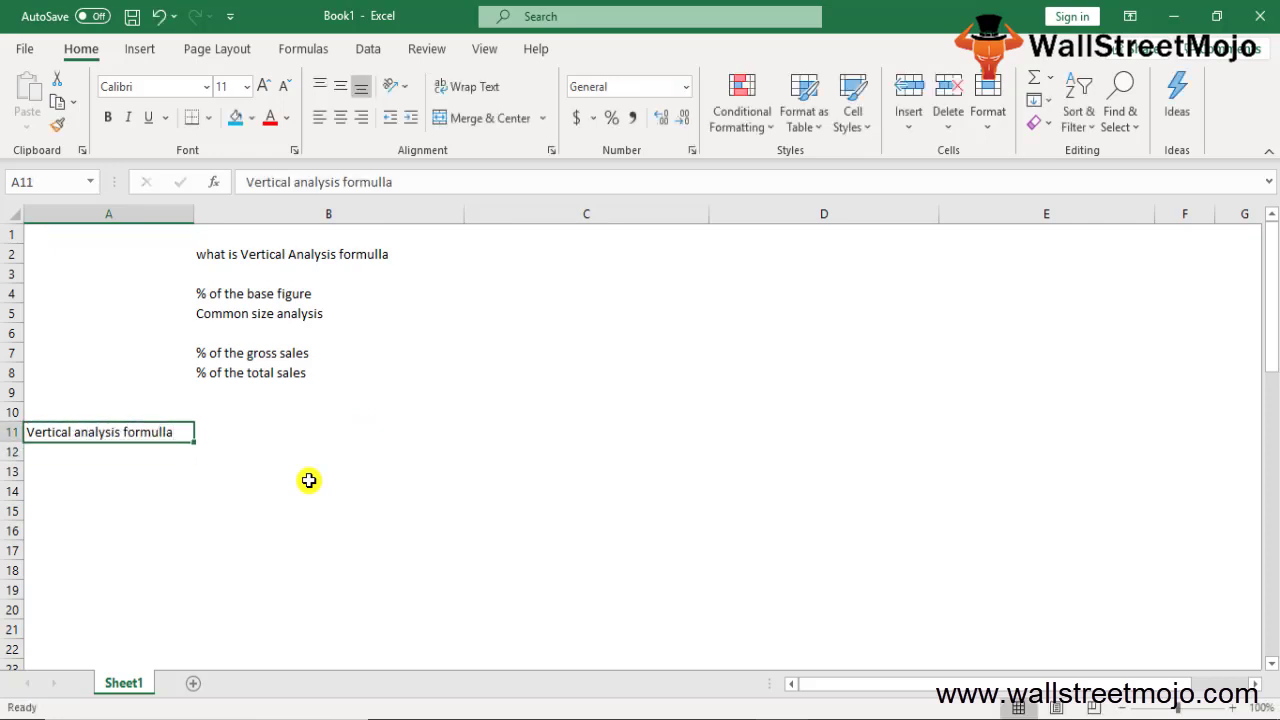
key("Tab")
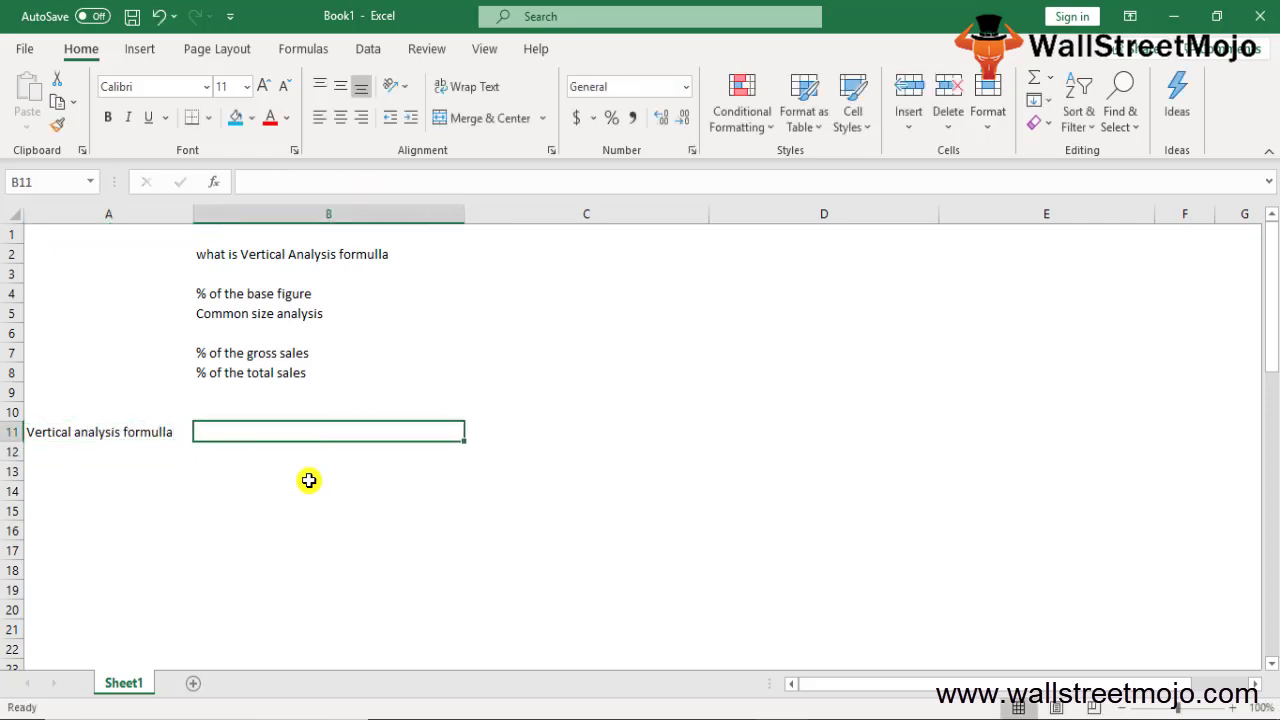
- Enter the general formula text "Indivual item/base amount *100" in cell B11, beside its label
type("Ind")
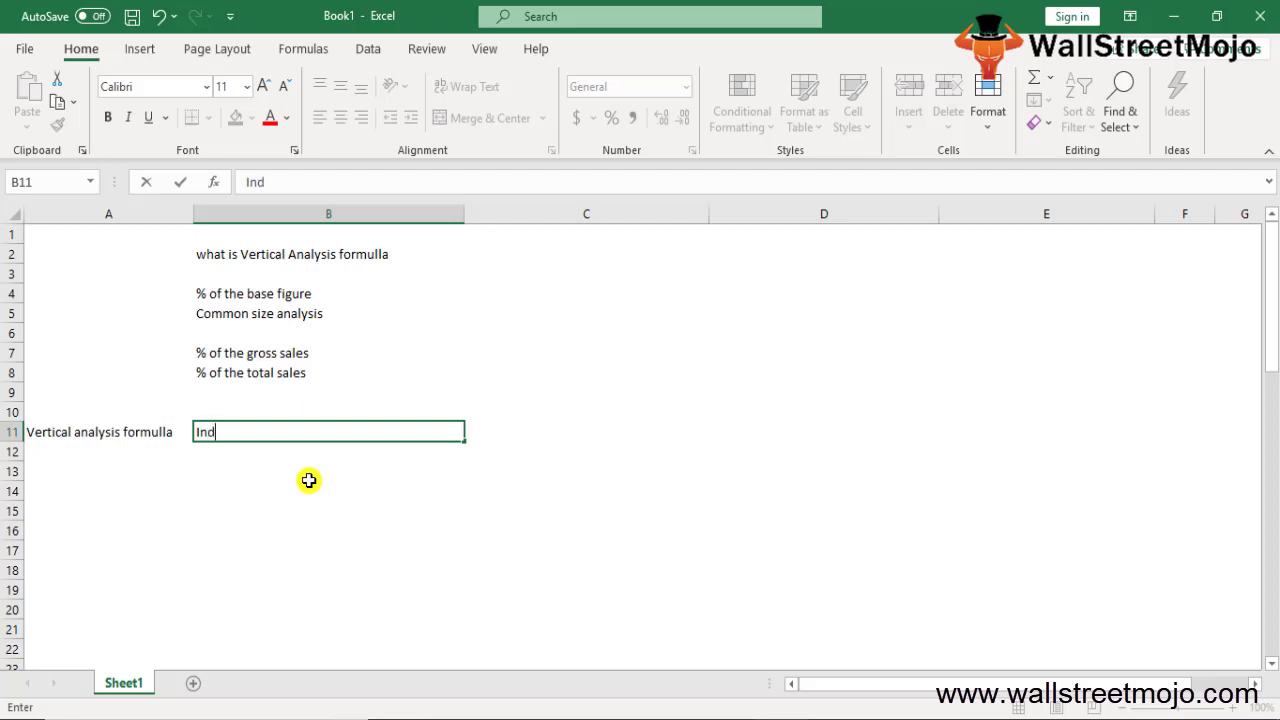
type("ivual item/bae")
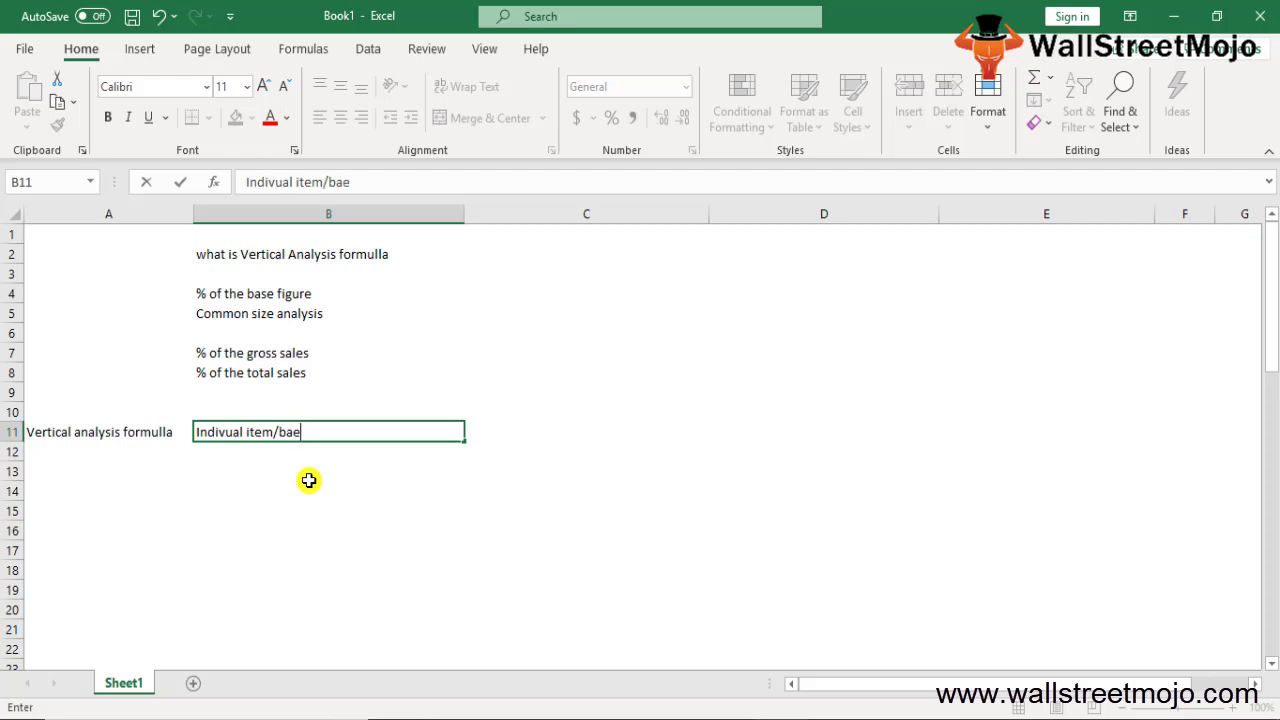
key("BackSpace")
type("se amount ")
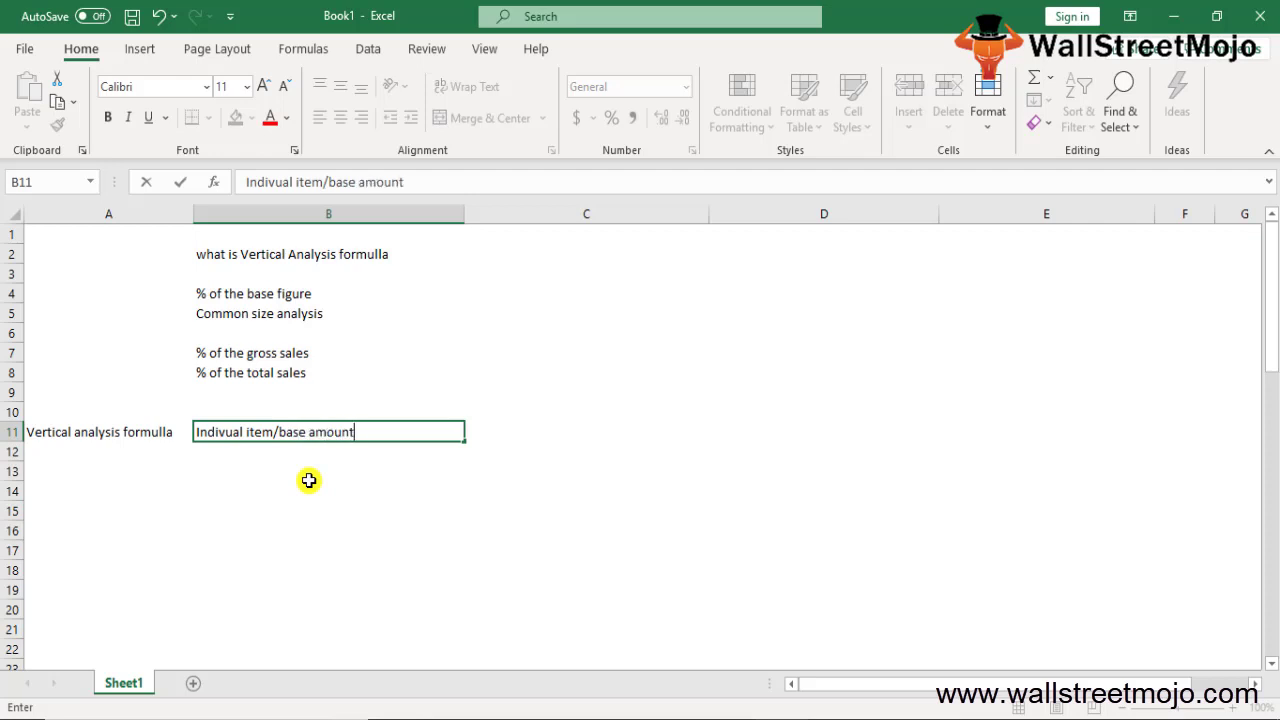
type("*100")
key("Return")
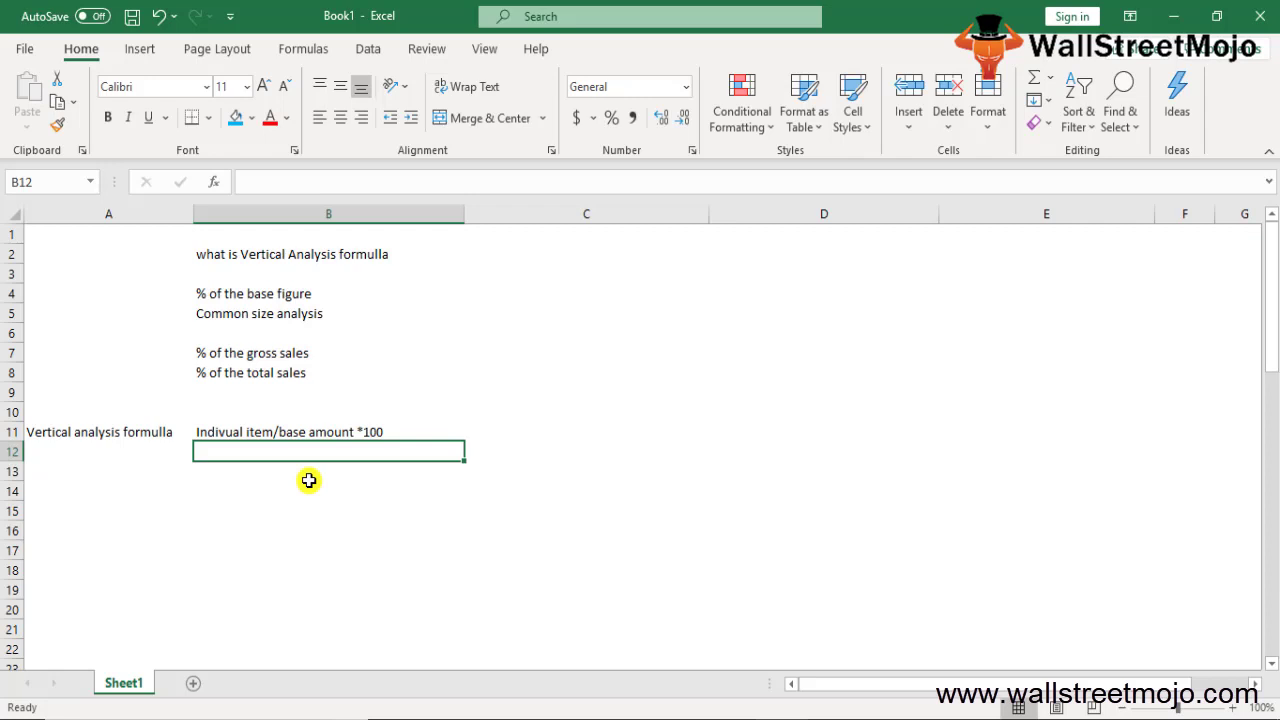
- Enter the income statement formula text "vertical analysis formulla (IS)= IS/ Total sales *100" in cell B13
left_click(309, 480)
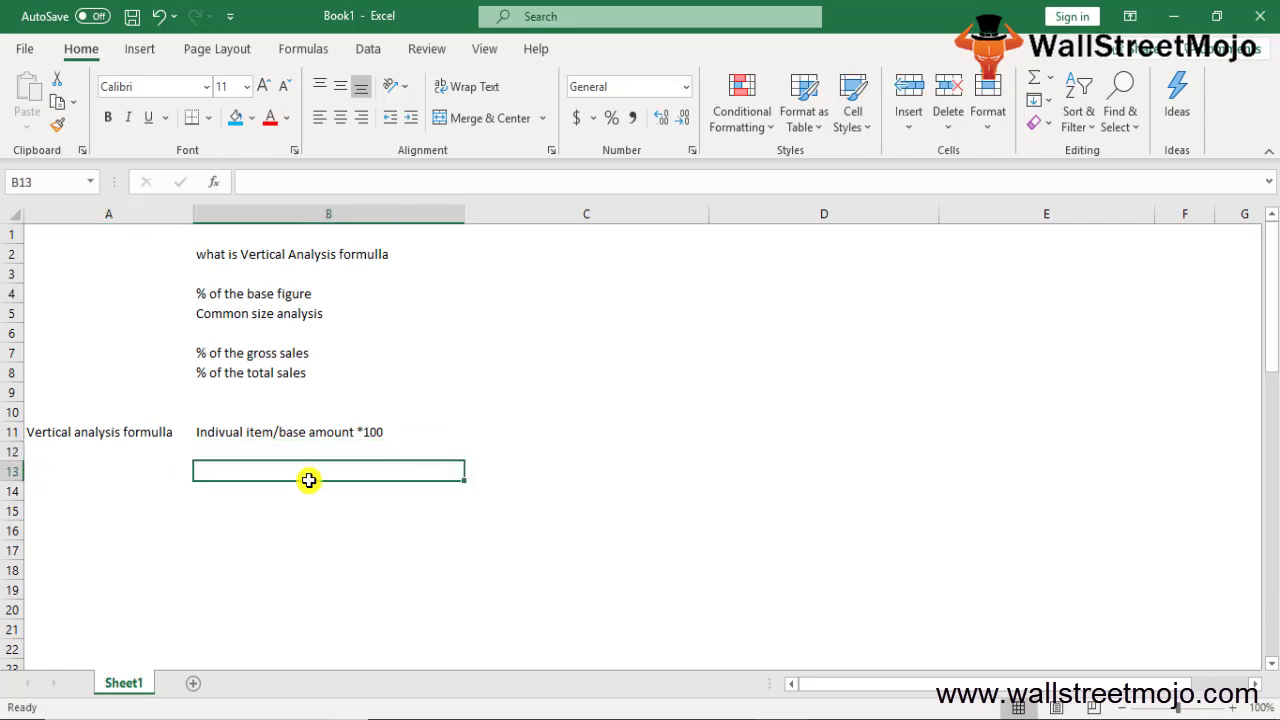
type("vdsr")
key("BackSpace")
key("BackSpace")
key("BackSpace")
type("er")
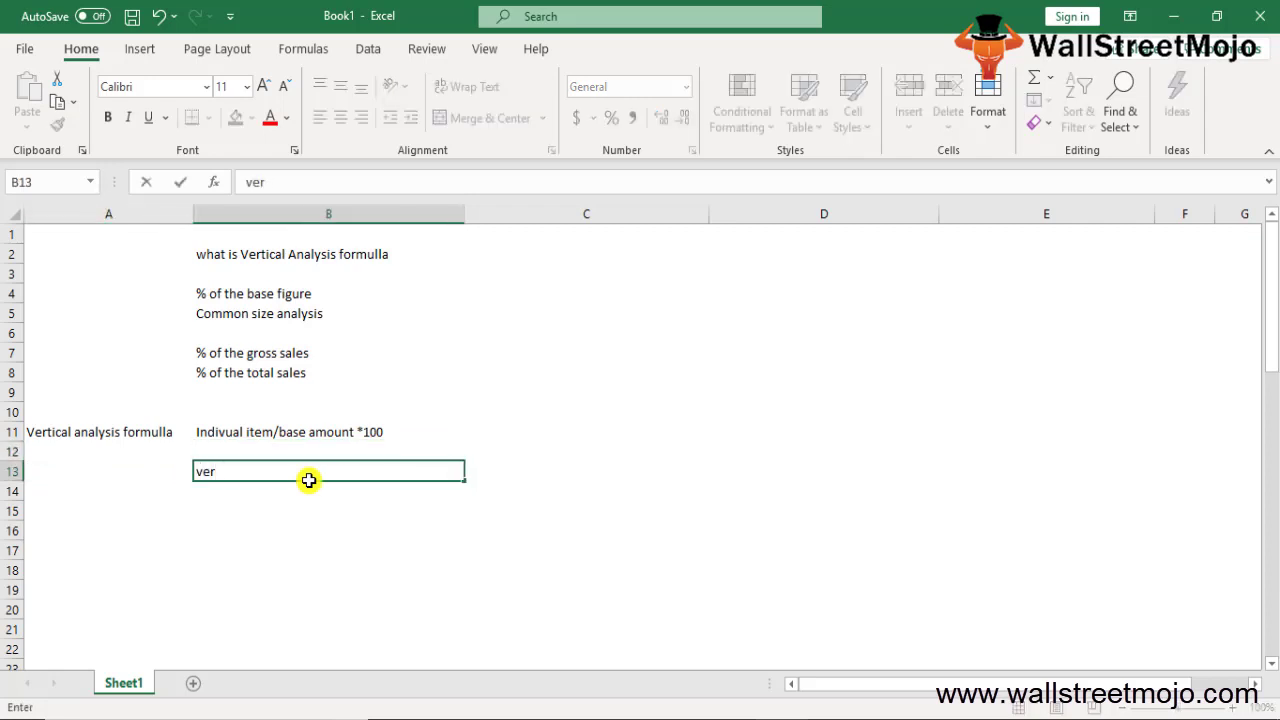
type("tical analyi")
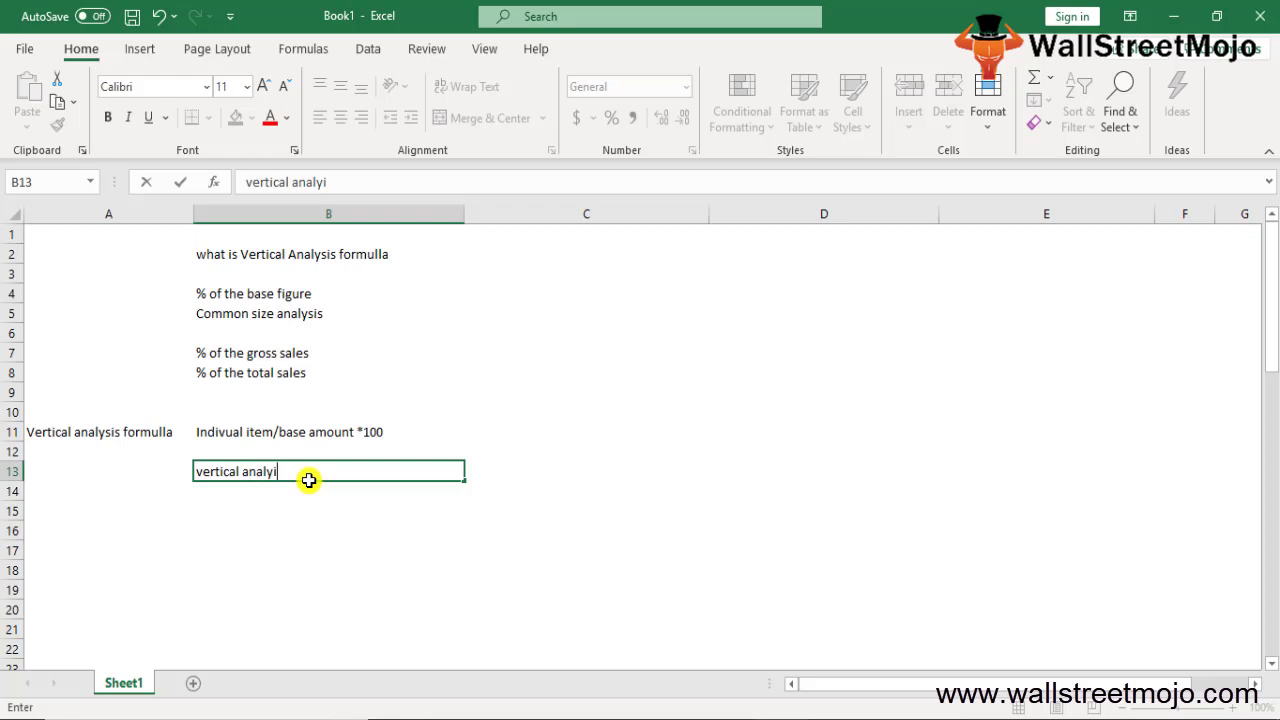
key("BackSpace")
type("sis formulla")
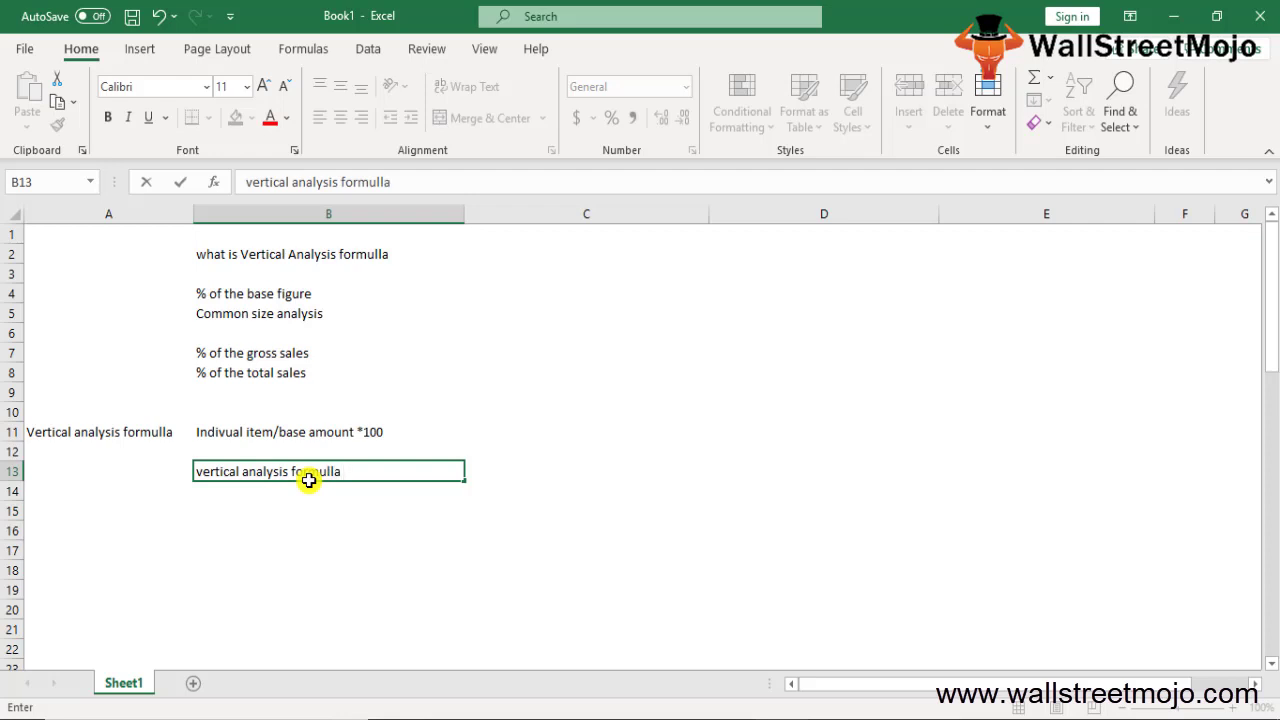
type("(")
type("ISS)")
key("BackSpace")
key("BackSpace")
type(")= IS/ Total sales ")
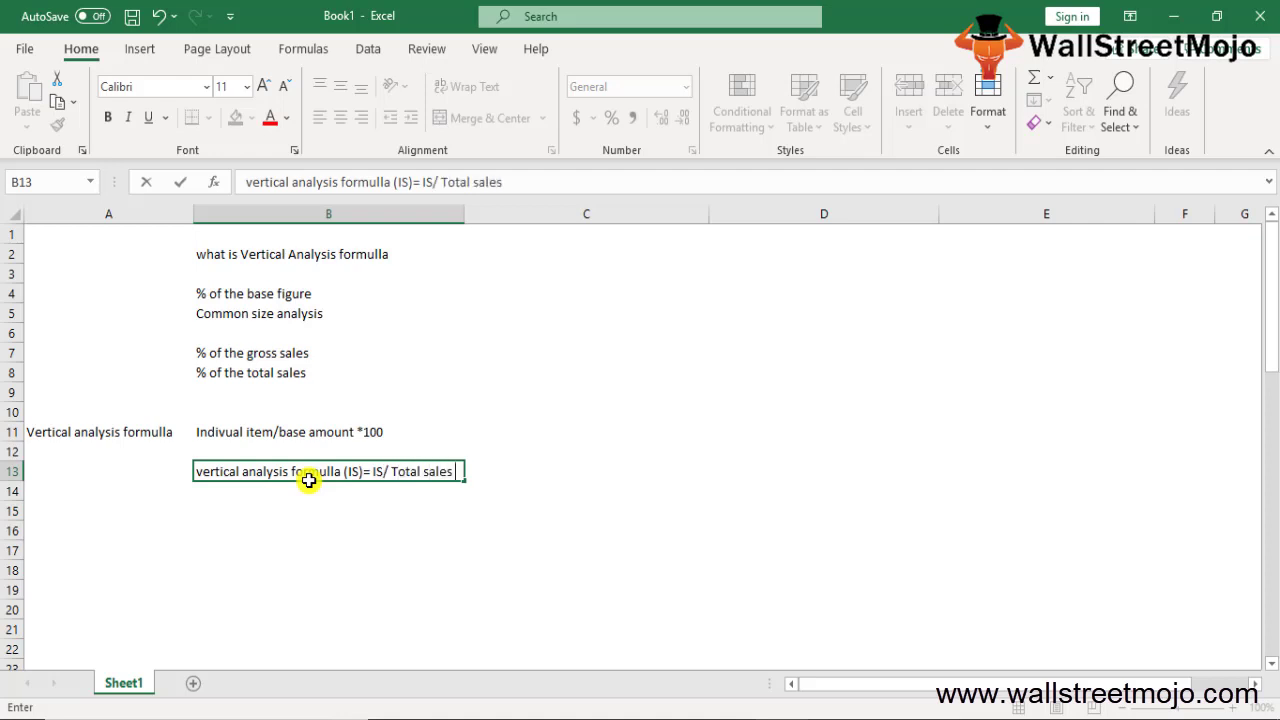
type("*100")
key("Return")
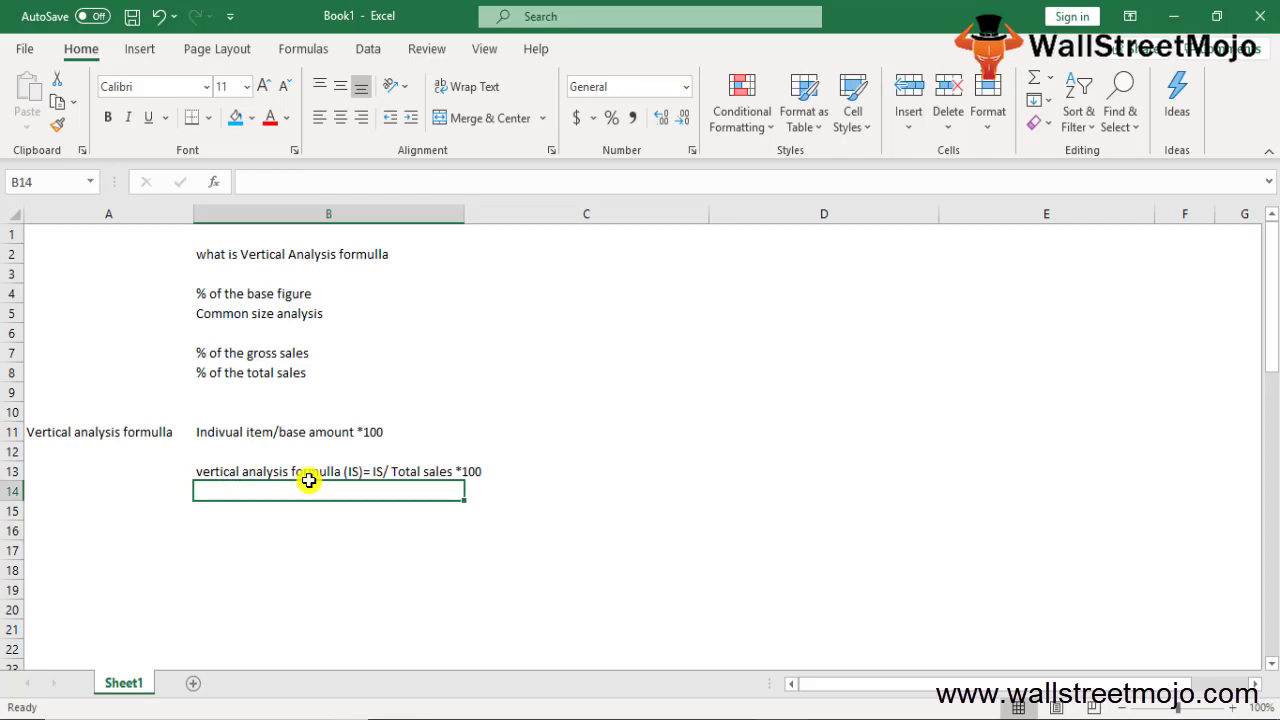
- Enter the balance sheet formula text "Vertical analysis formulla(BS) = BS item/ Total sales" in cell B15
key("Down")
key("Left")
key("Right")
type("Verti")
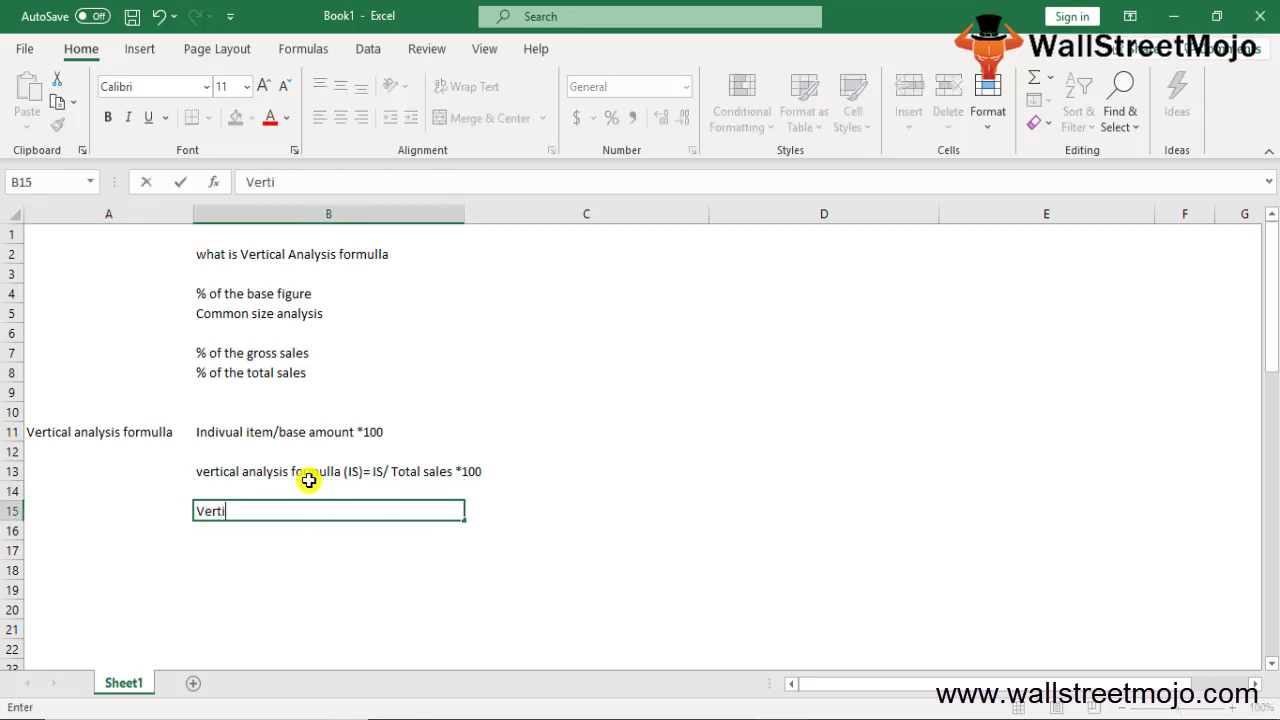
type("cal analysis ")
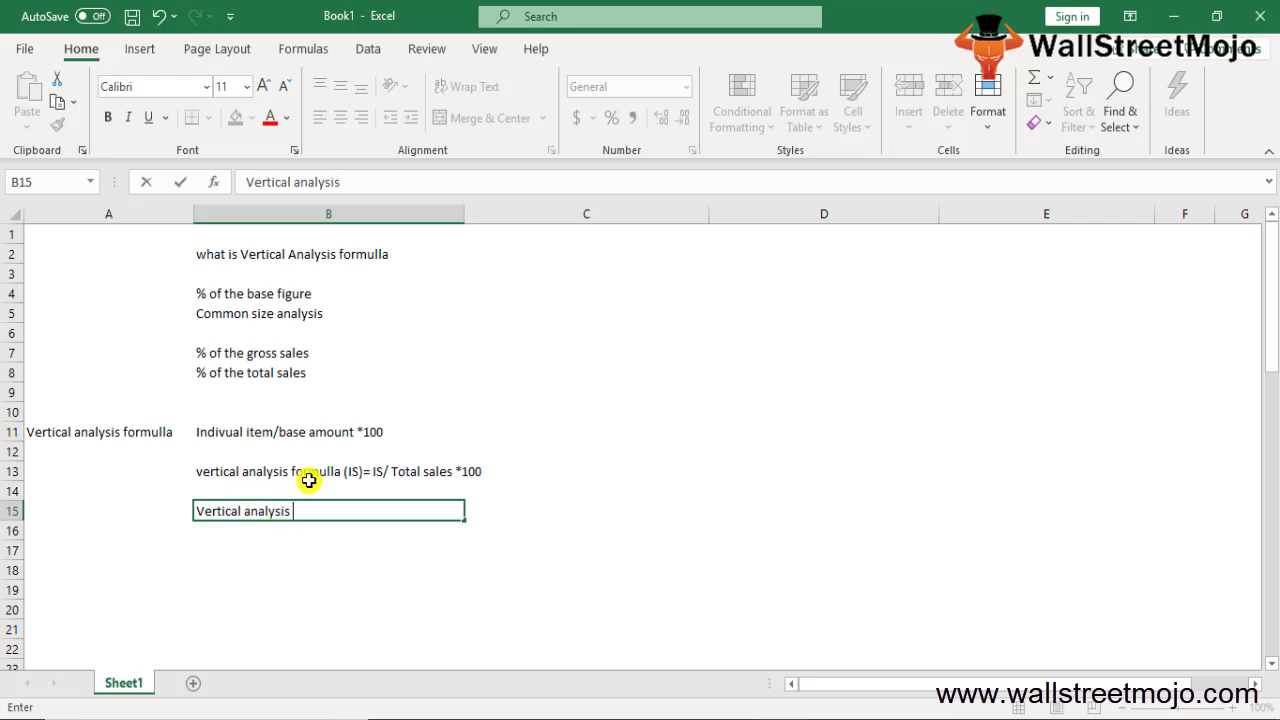
type("formull")
key("BackSpace")
type("(BS)")
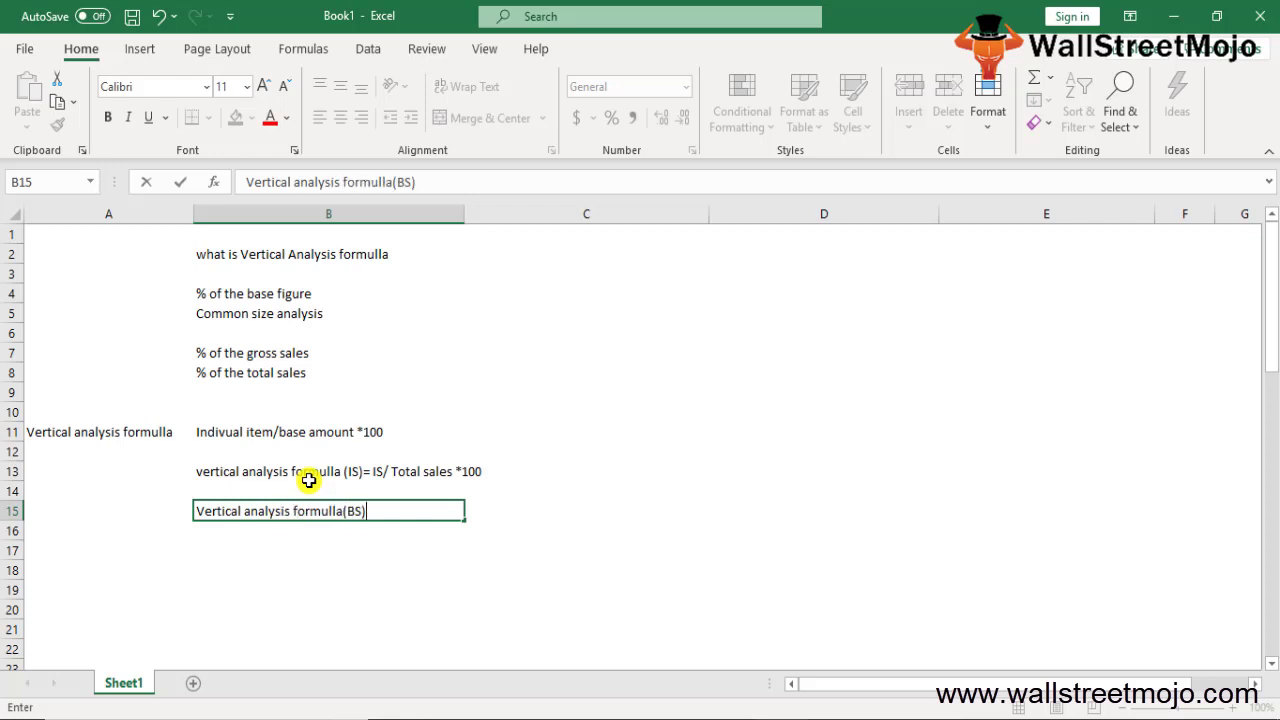
type(" = BS item/ TGotal")
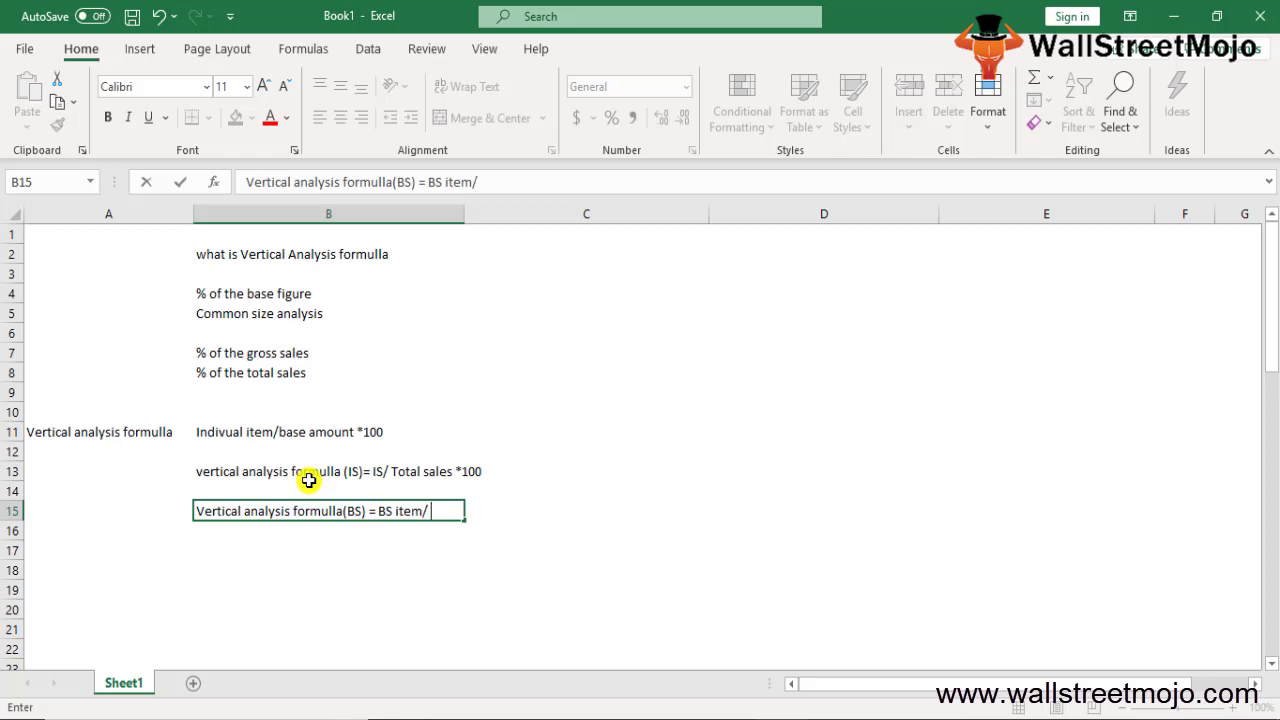
key("BackSpace")
key("BackSpace")
key("BackSpace")
key("BackSpace")
key("BackSpace")
type("otal sales")
key("Return")
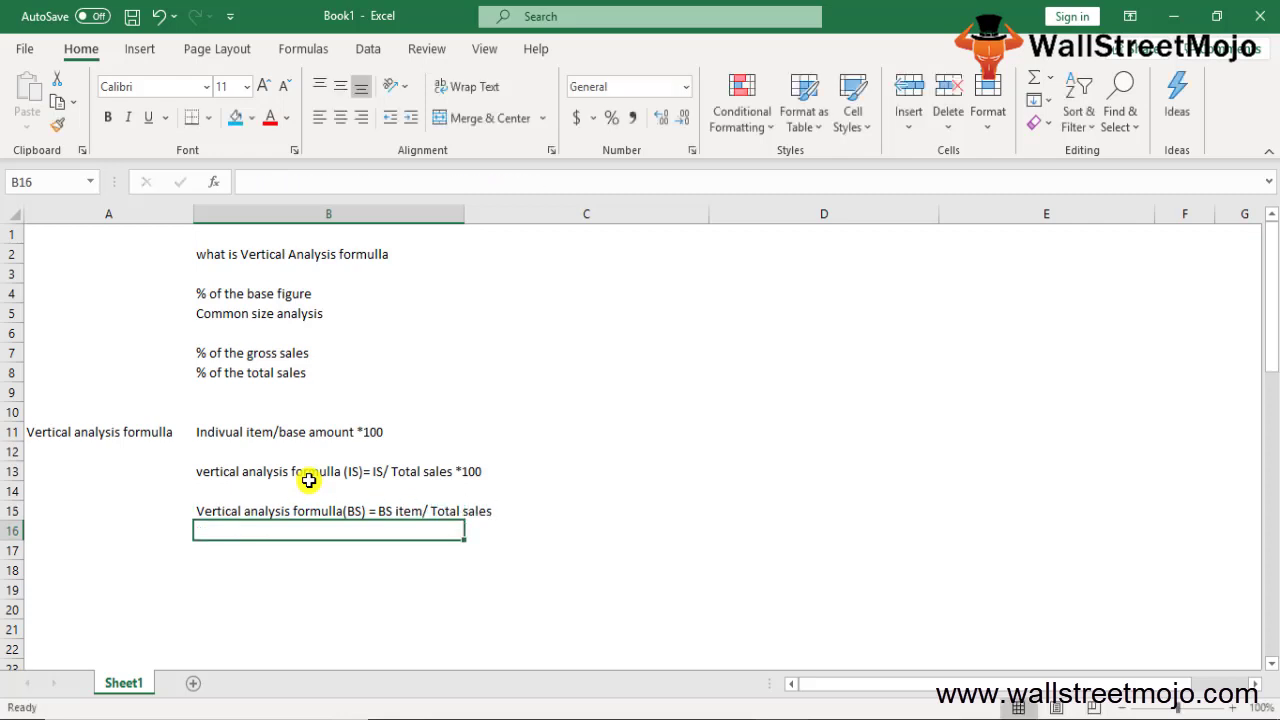
- Correct the ending of the balance sheet formula in cell B15 to read "Total Assets *100"
key("Up")
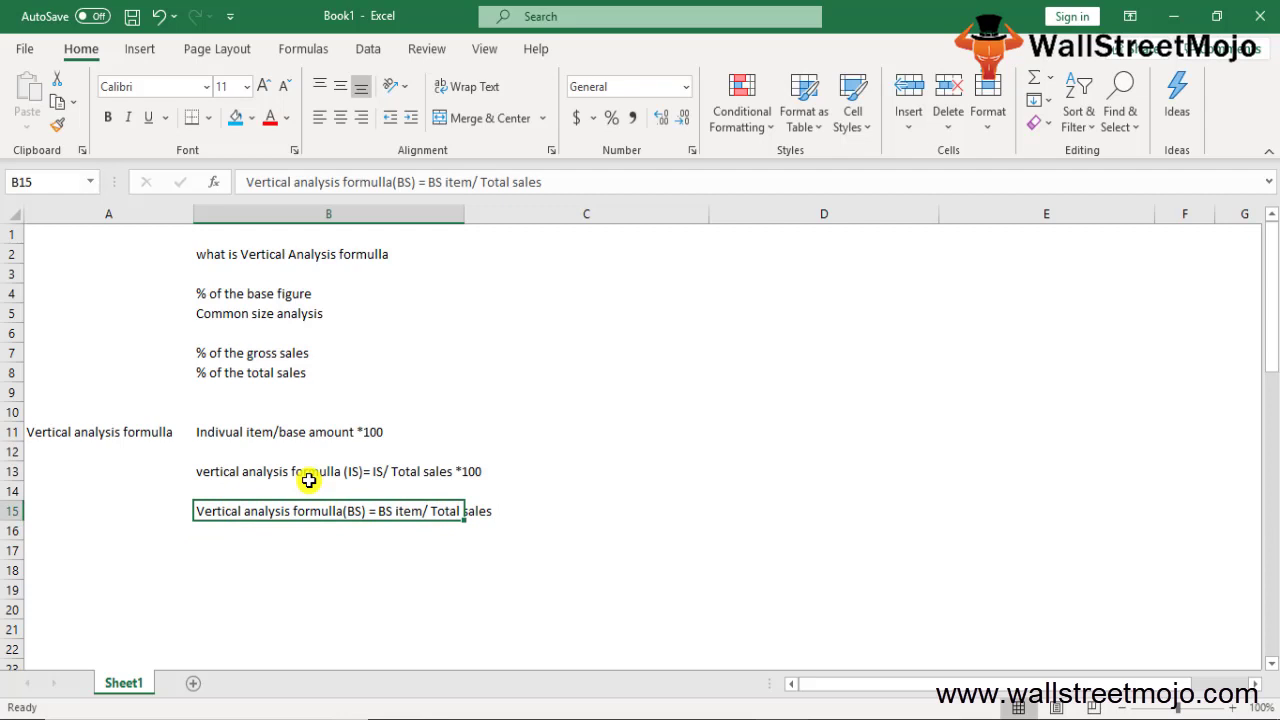
key("F2")
key("BackSpace")
key("BackSpace")
key("BackSpace")
key("BackSpace")
key("BackSpace")
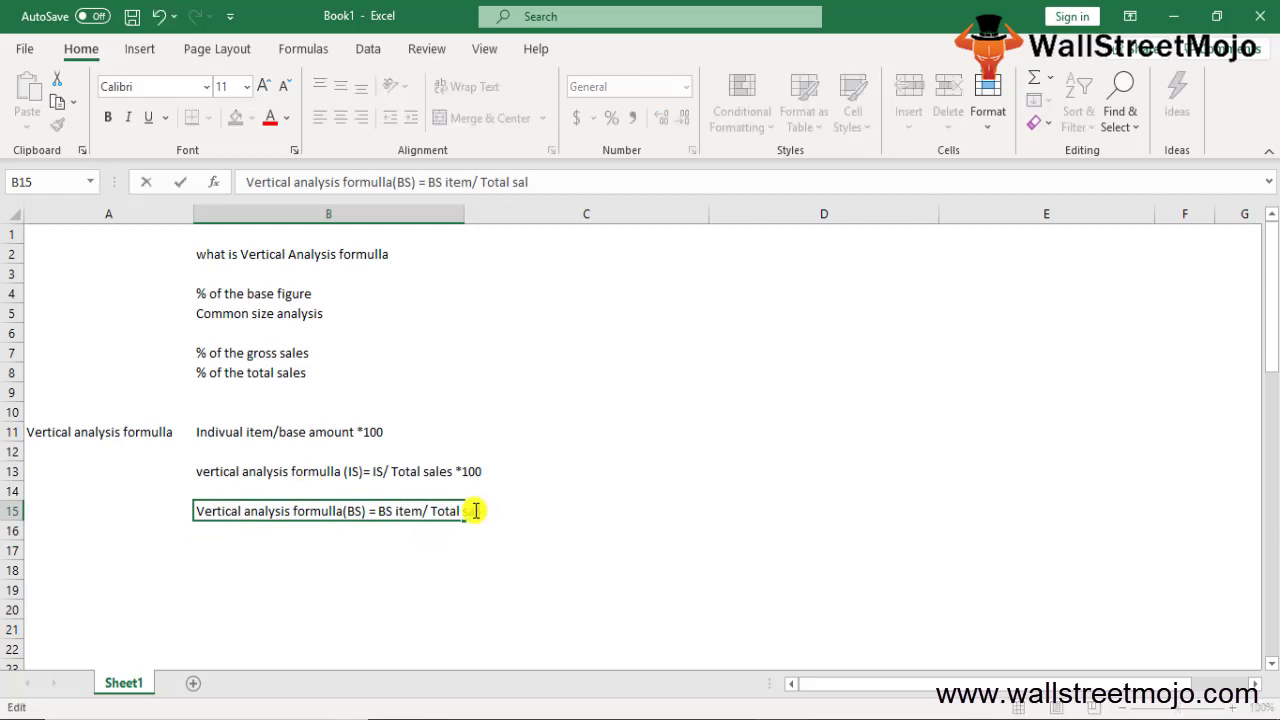
type("Assets *100")
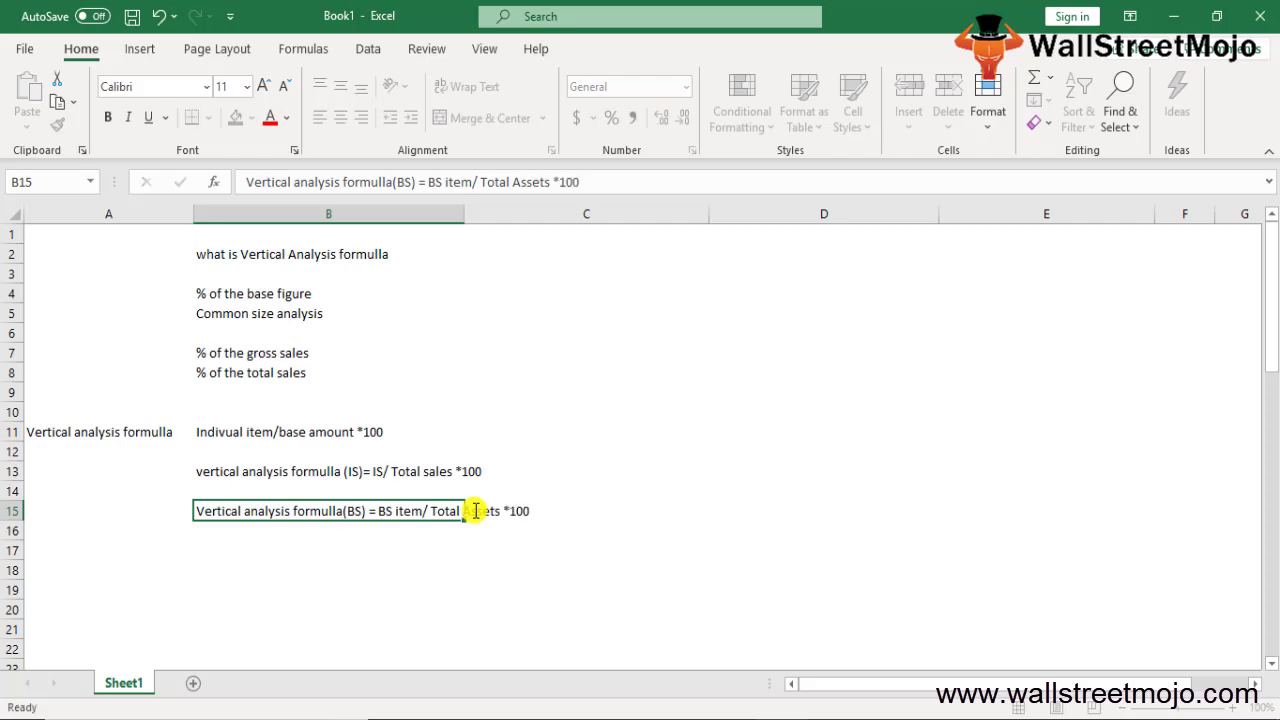
key("Return")
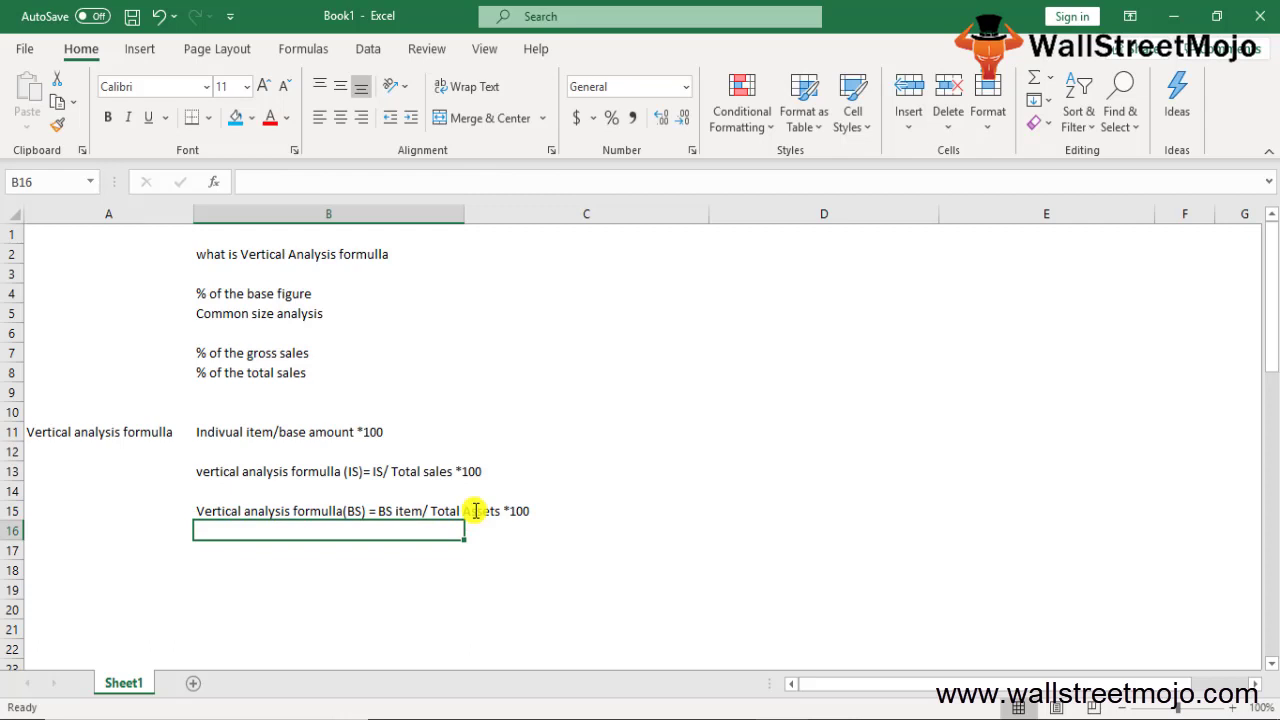
- Enter the note "relative proportion of accounts" in cell B17, below the balance sheet formula
key("Return")
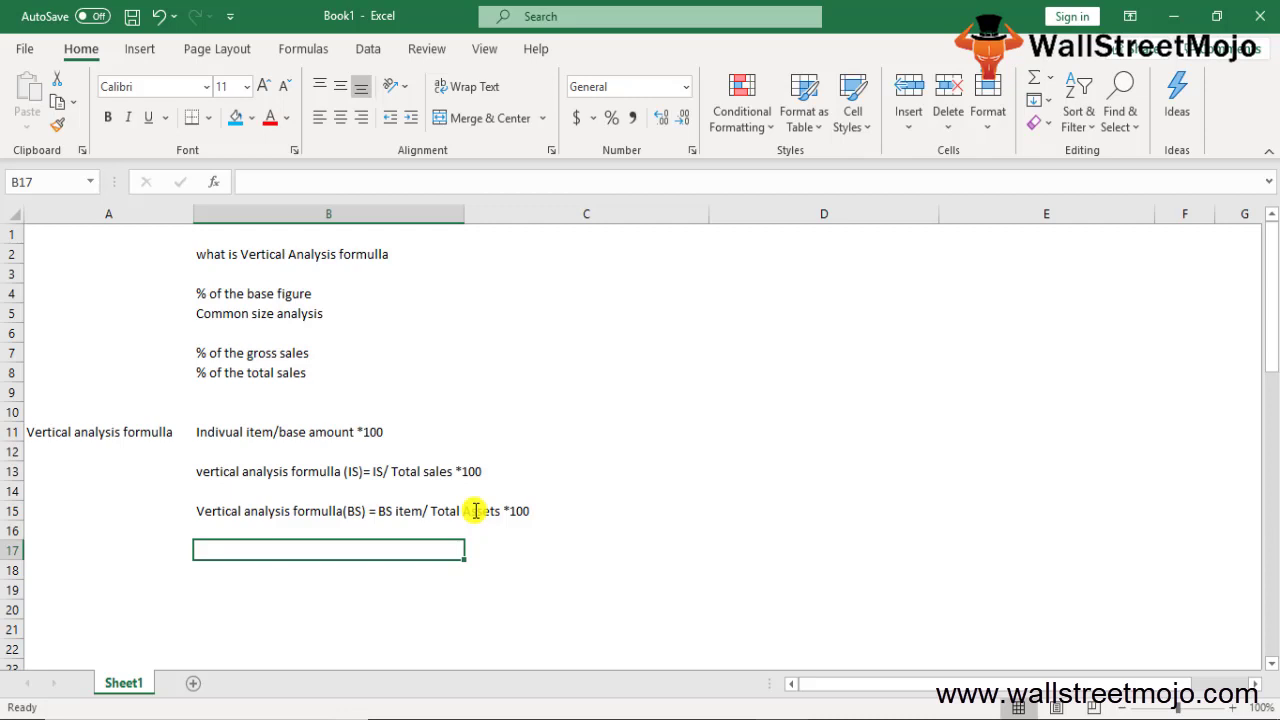
type("relative fap")
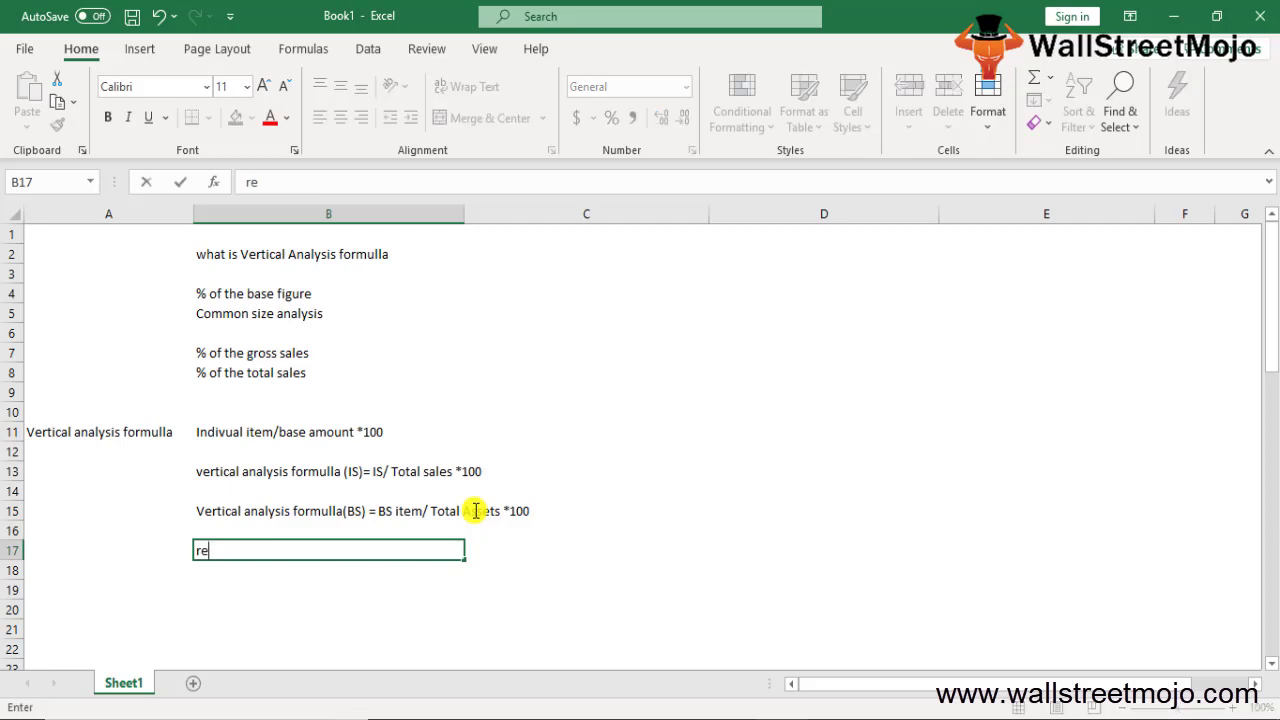
key("BackSpace")
key("BackSpace")
key("BackSpace")
type("por")
key("BackSpace")
key("BackSpace")
type("roportion ")
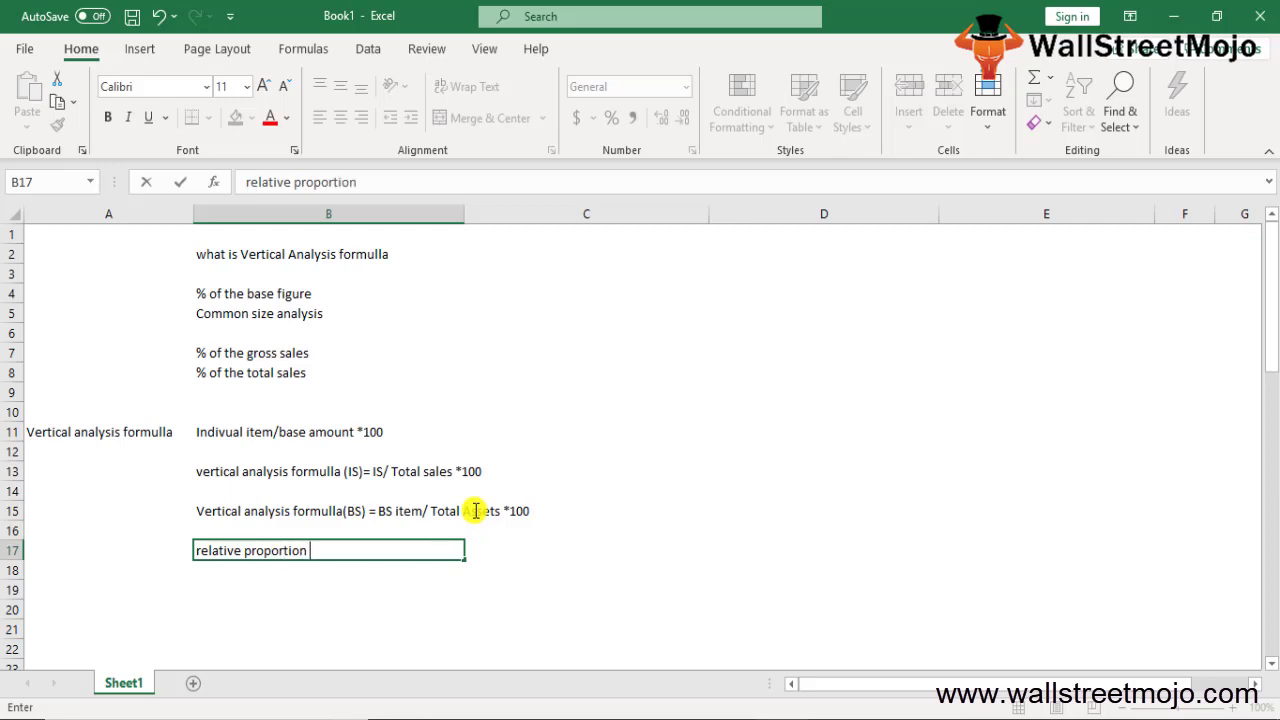
type("of accounts")
key("Return")
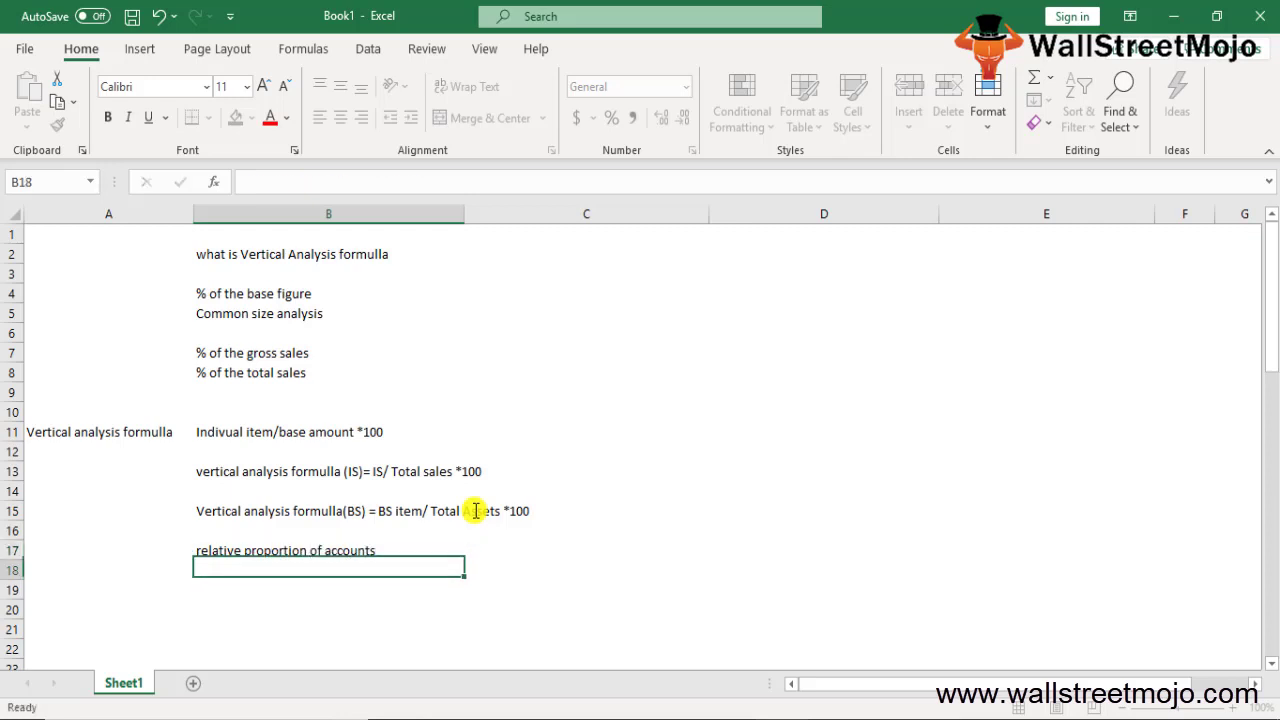
- Enter the heading "Example" in cell B24, in the empty area below the notes
key("Return")
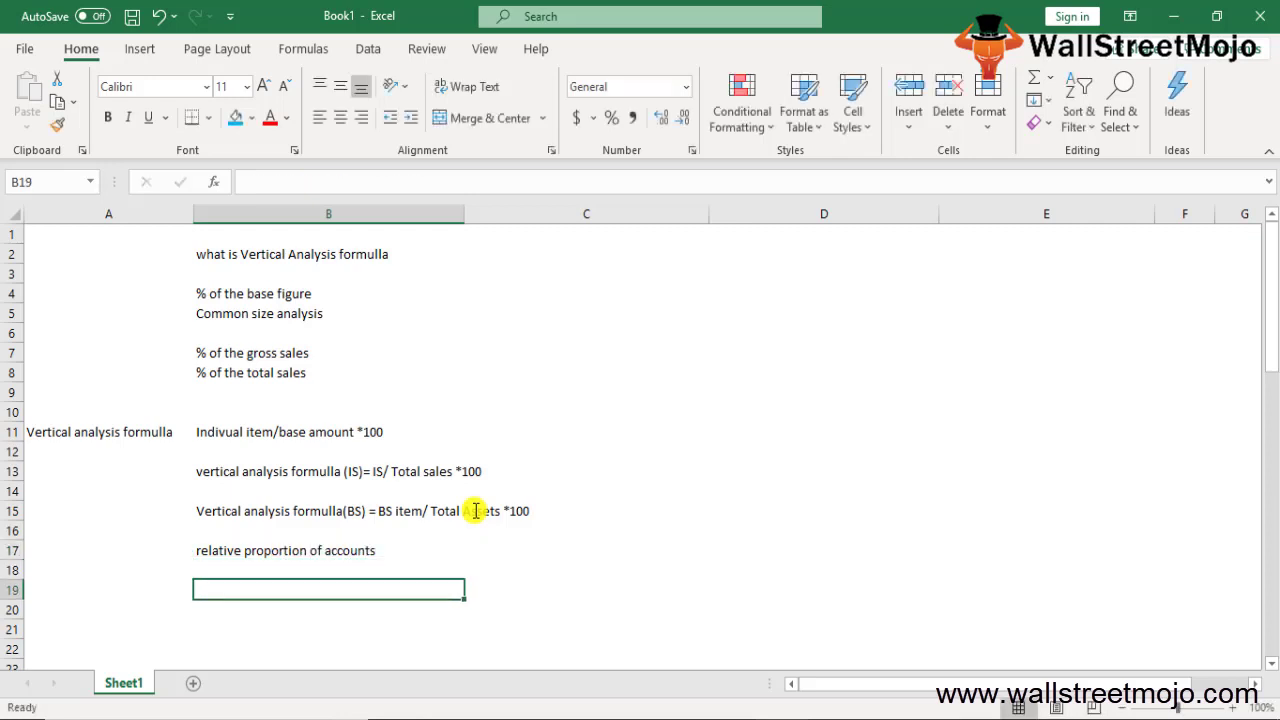
key("Return")
key("Return")
key("Return")
key("Return")
key("Return")
key("Return")
key("Return")
key("Return")
key("Return")
key("Return")
key("Return")
key("Return")
key("Return")
key("Return")
key("Return")
key("Return")
key("Return")
key("Return")
key("Return")
key("Return")
key("Up")
key("Up")
key("Up")
key("Up")
key("Up")
key("Up")
key("Up")
key("Up")
key("Up")
key("Up")
key("Up")
key("Up")
key("Up")
key("Up")
key("Up")
key("Up")
key("Up")
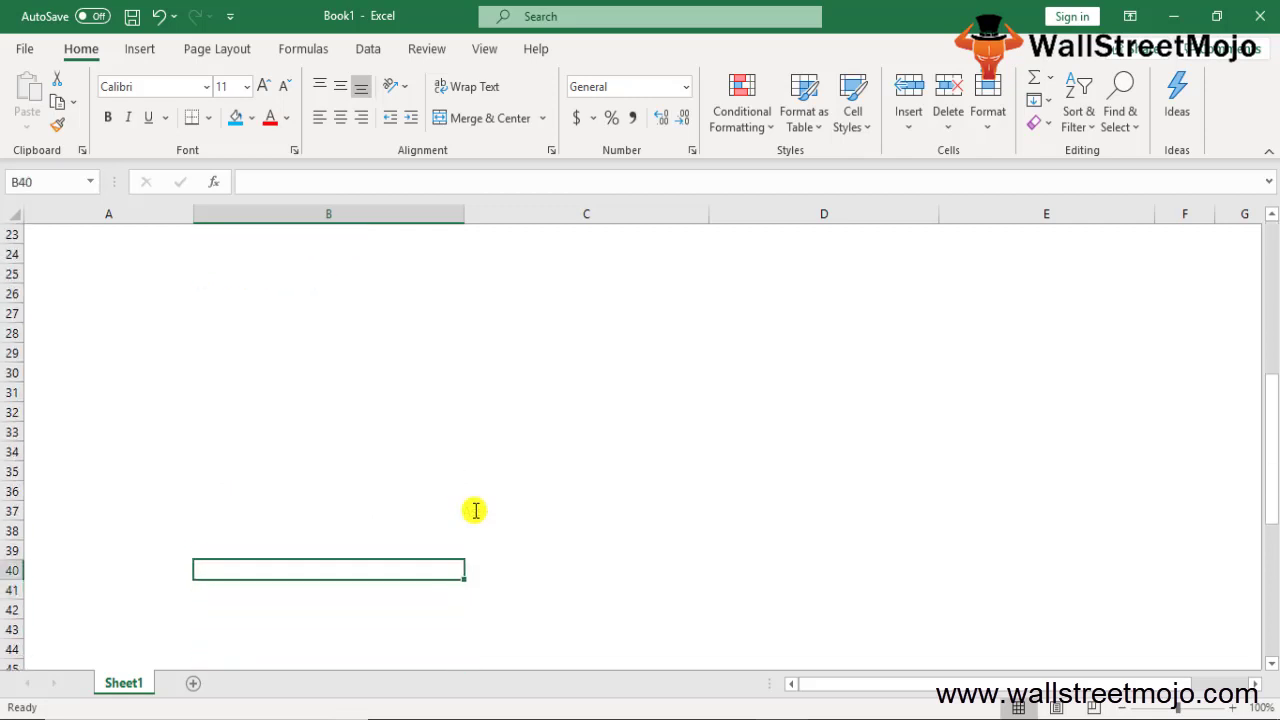
type("Example")
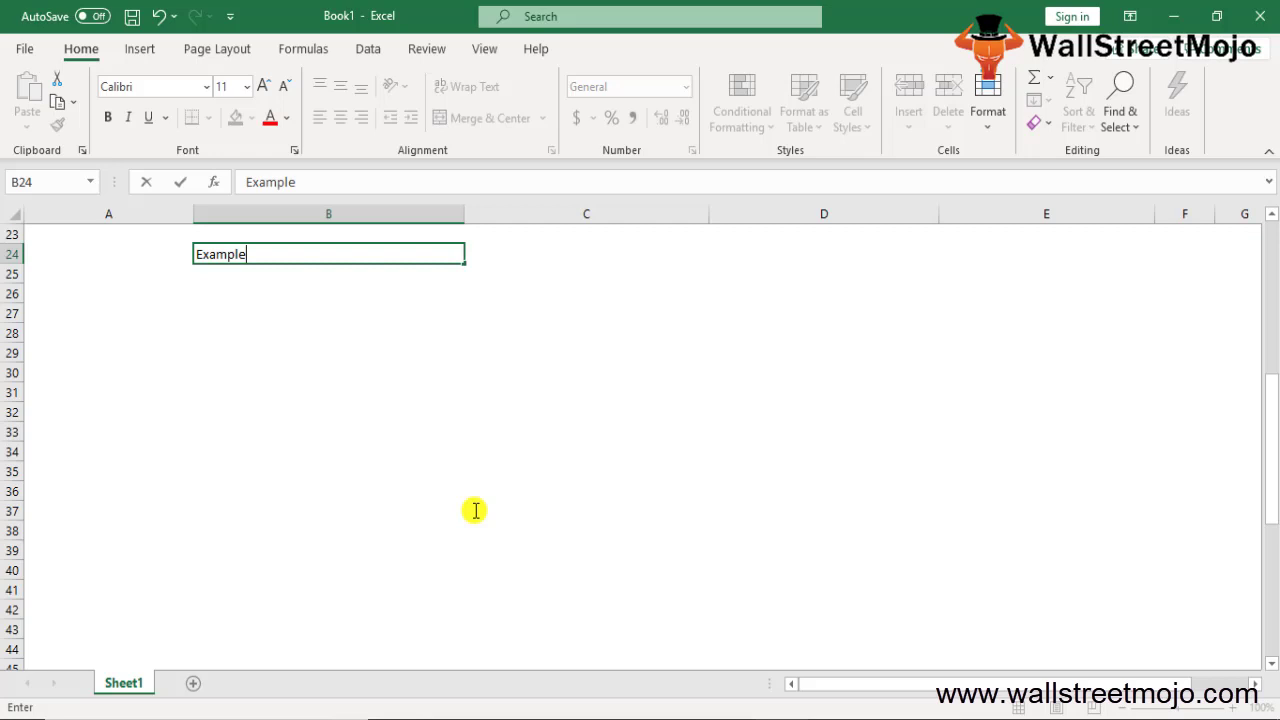
key("Return")
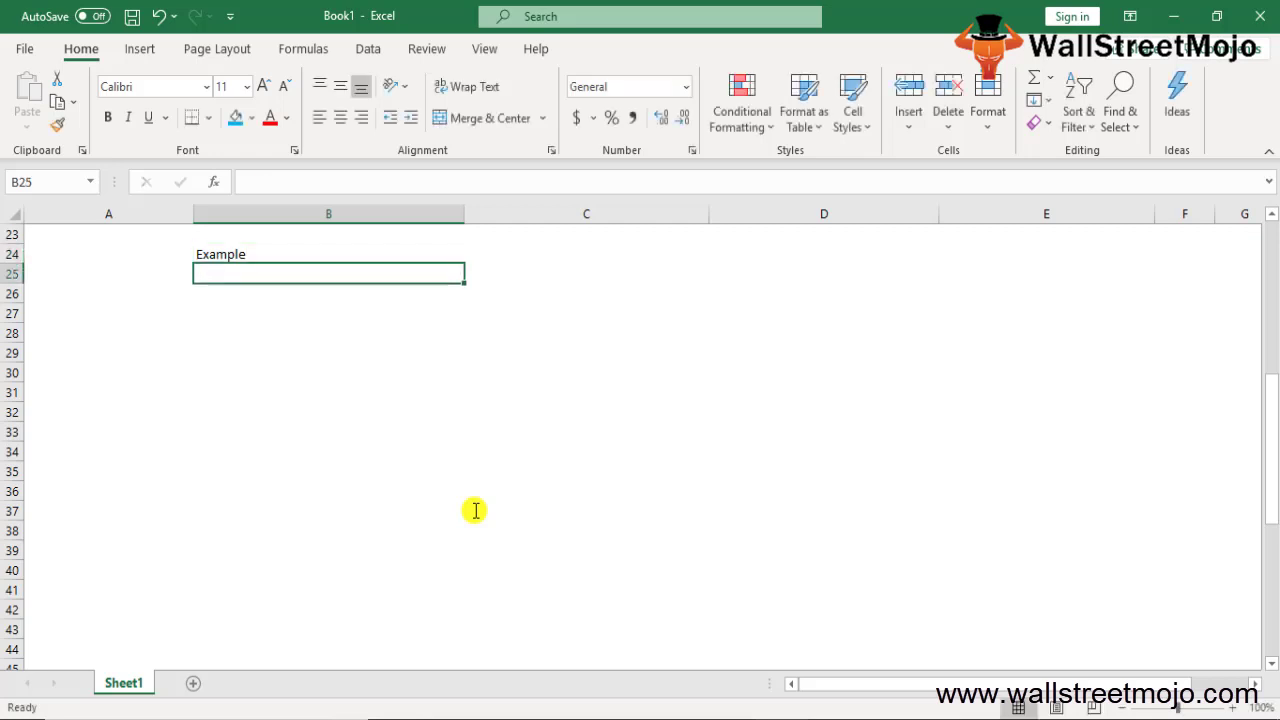
key("Down")
key("Left")
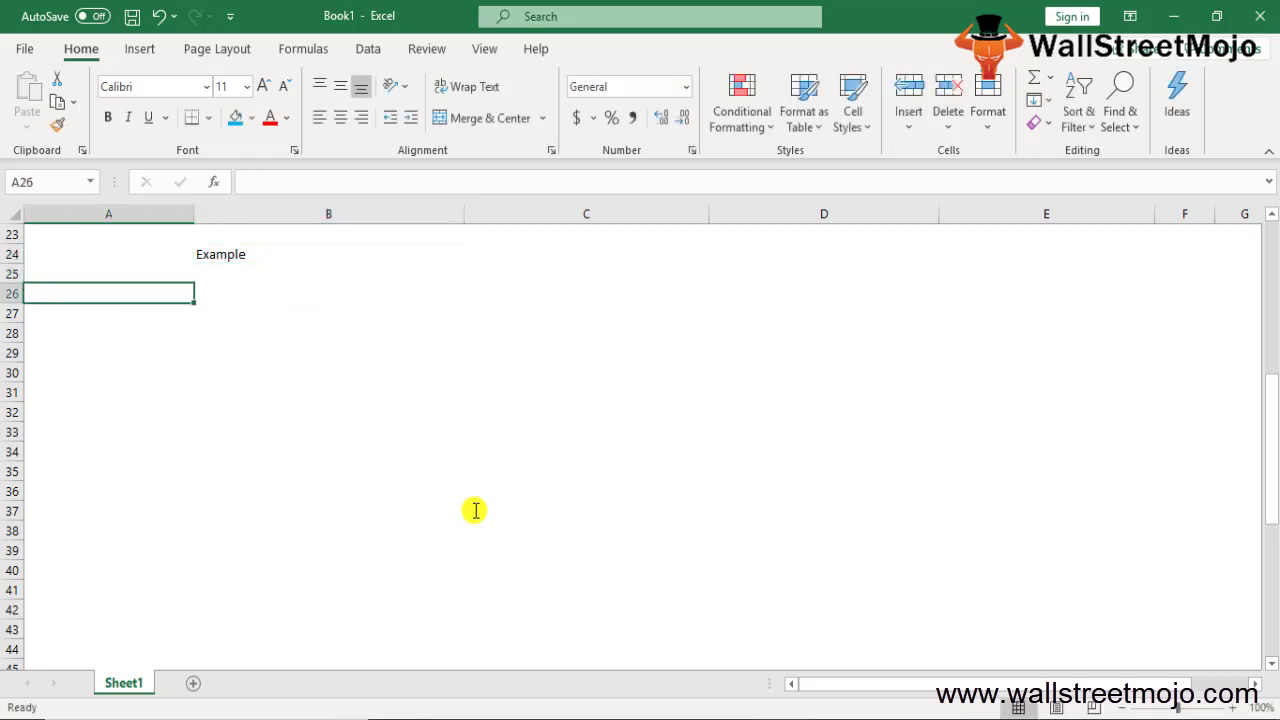
type("1")
key("Tab")
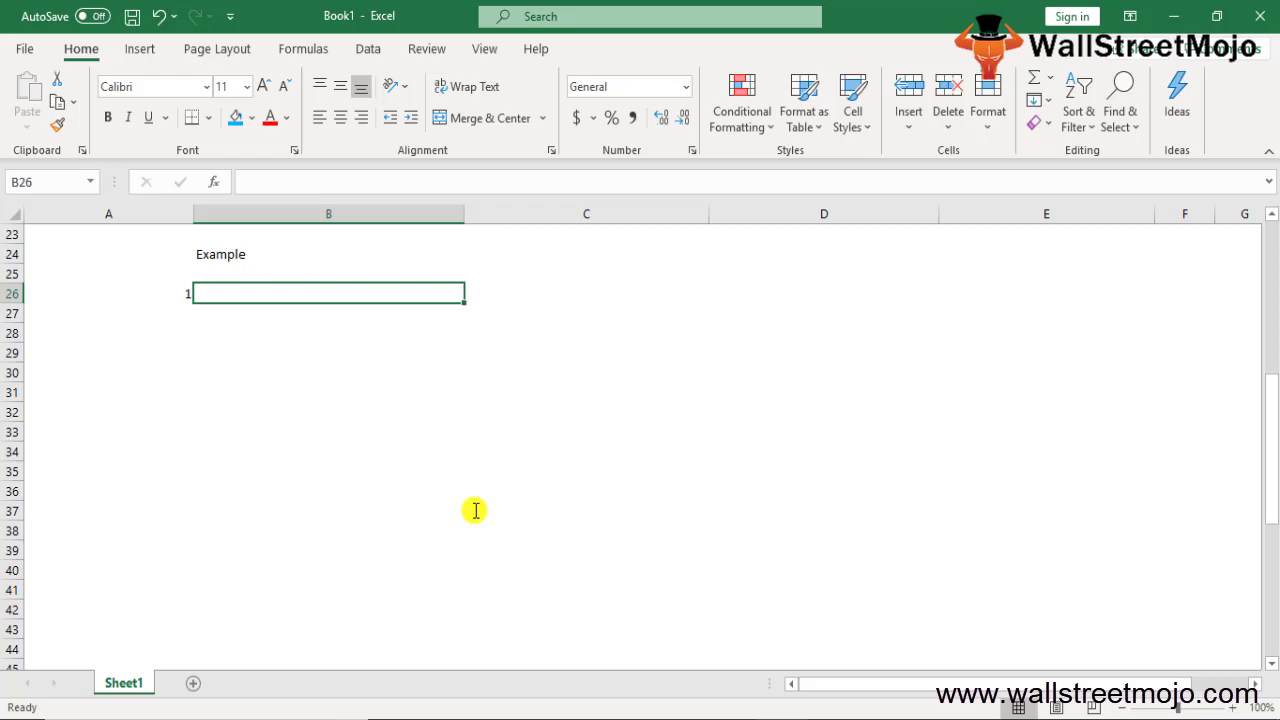
key("Down")
key("Left")
key("Up")
- Enter the label "Total Sales" in cell A26 with the amount 1000000 beside it in B26
type("T")
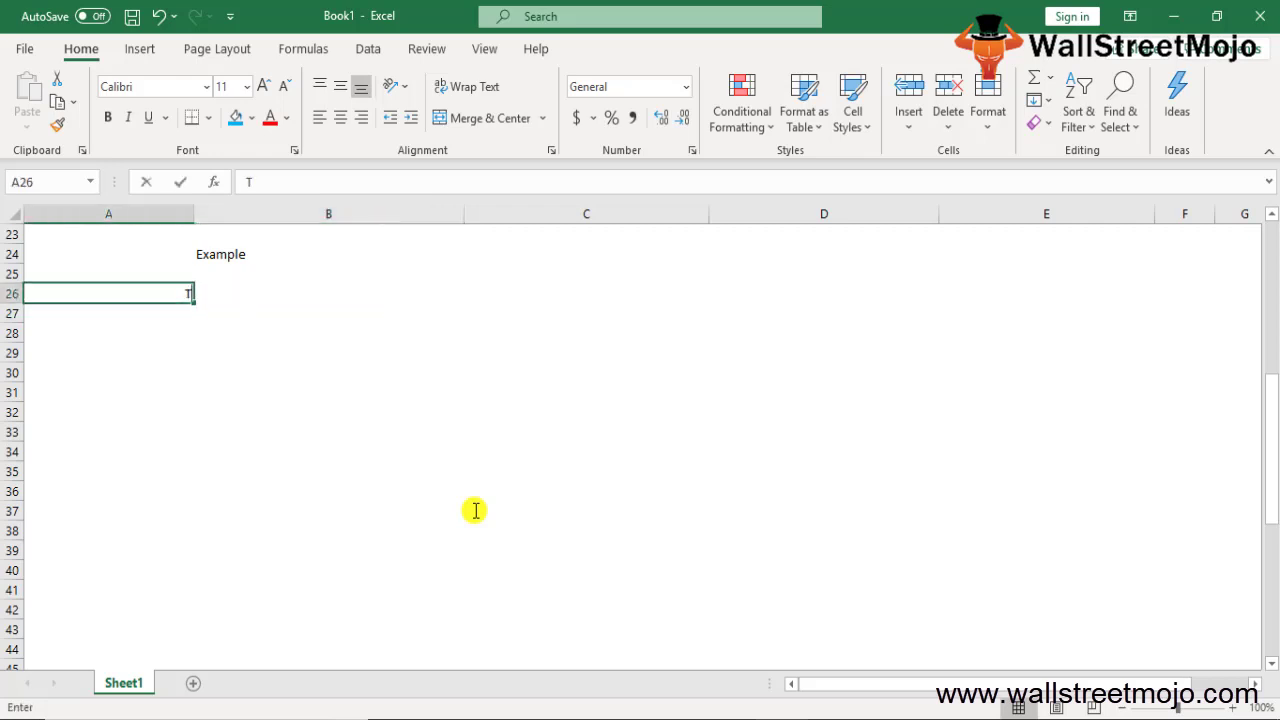
type("otal Sales")
key("Tab")
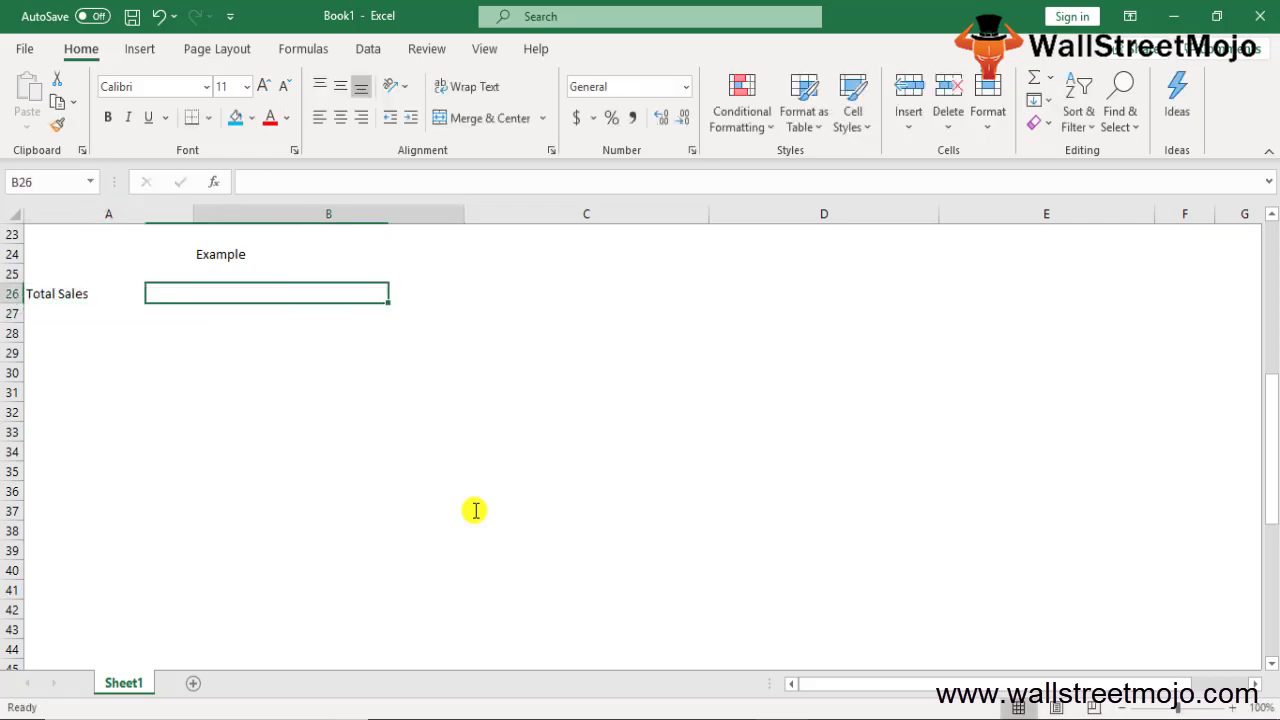
type("1000000")
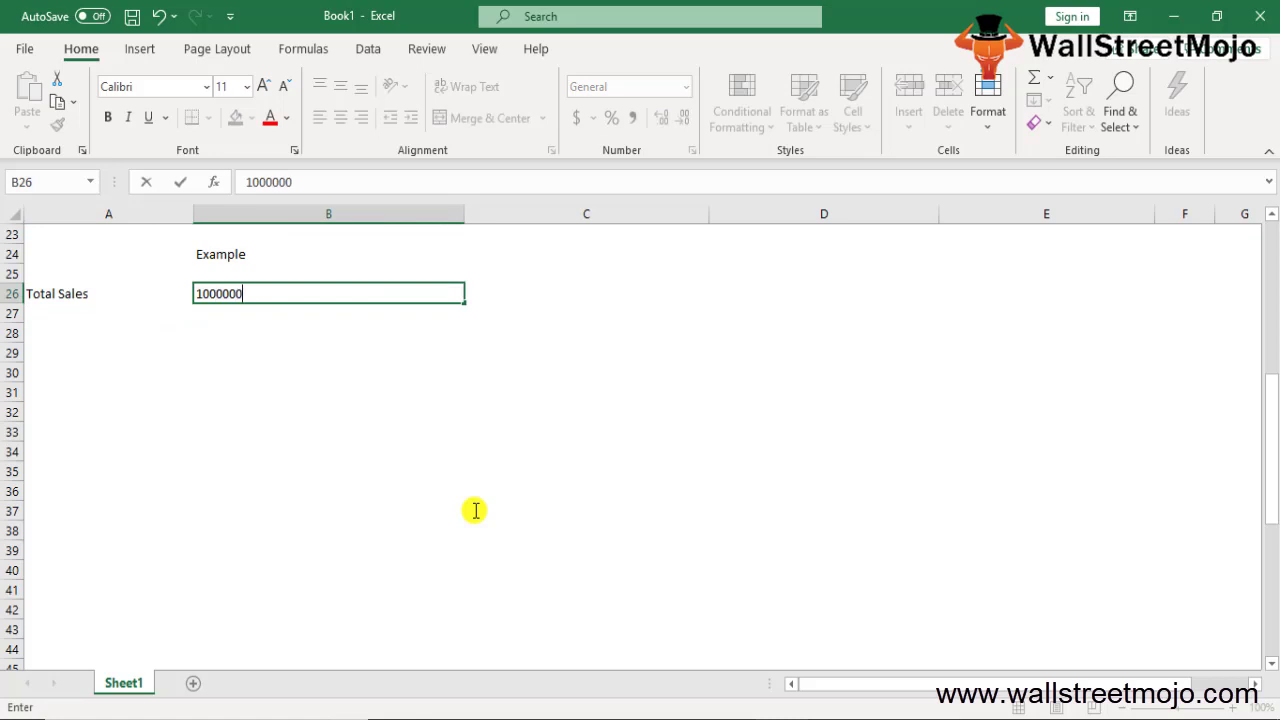
key("Return")
- Add a "COGS" line in row 27 with the amount 400000 in column B
key("Left")
type("COS")
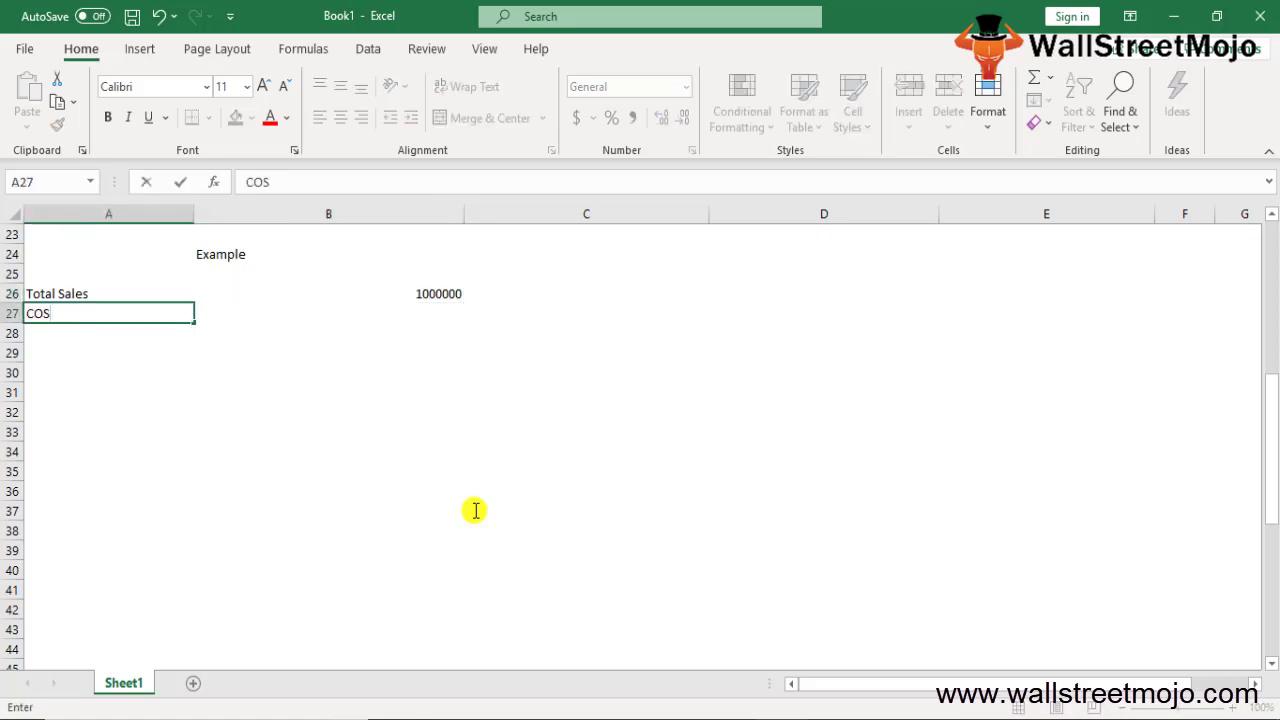
key("BackSpace")
type("GS")
key("Tab")
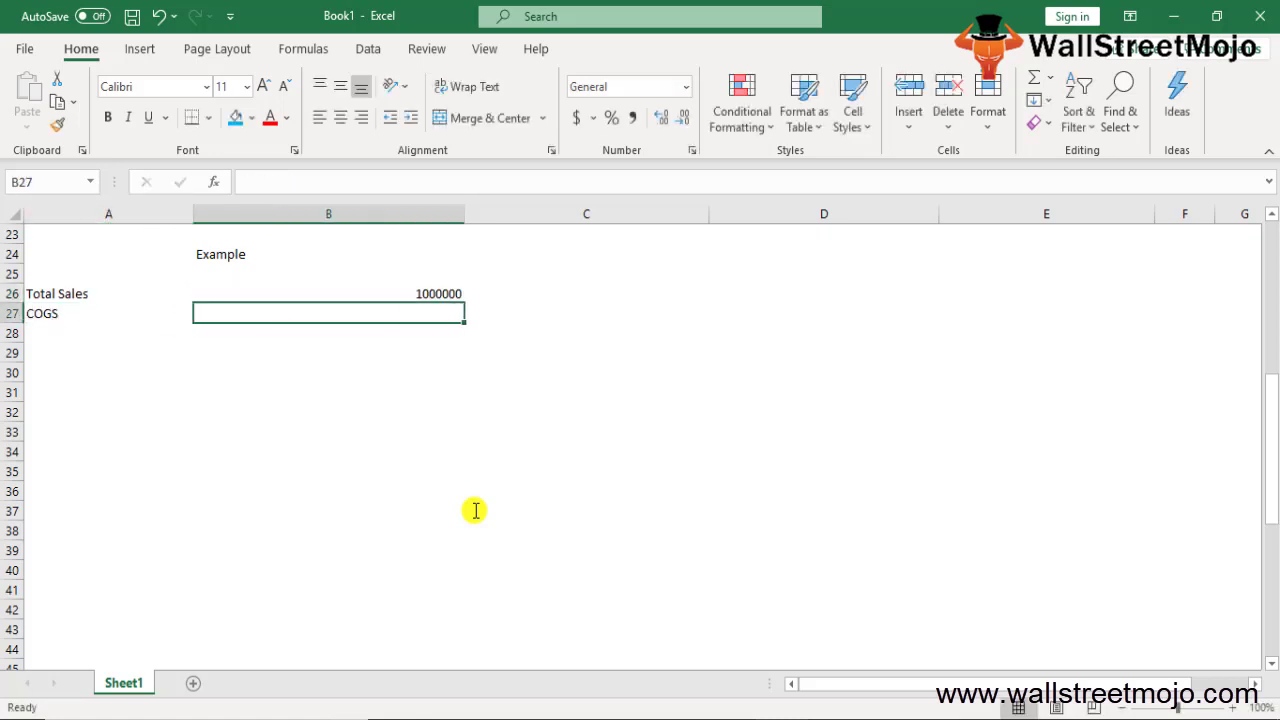
type("400000")
key("Return")
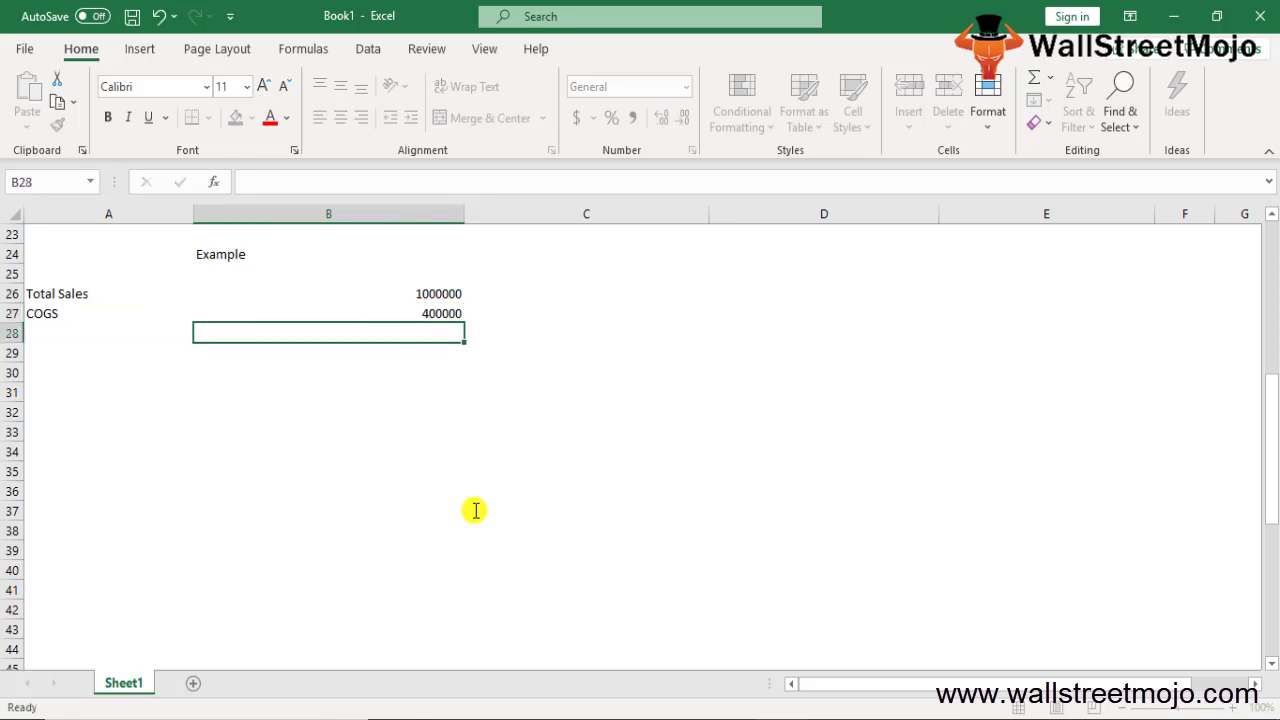
- Add a "salary paid" line in row 28 with the amount 300000 in column B
key("Left")
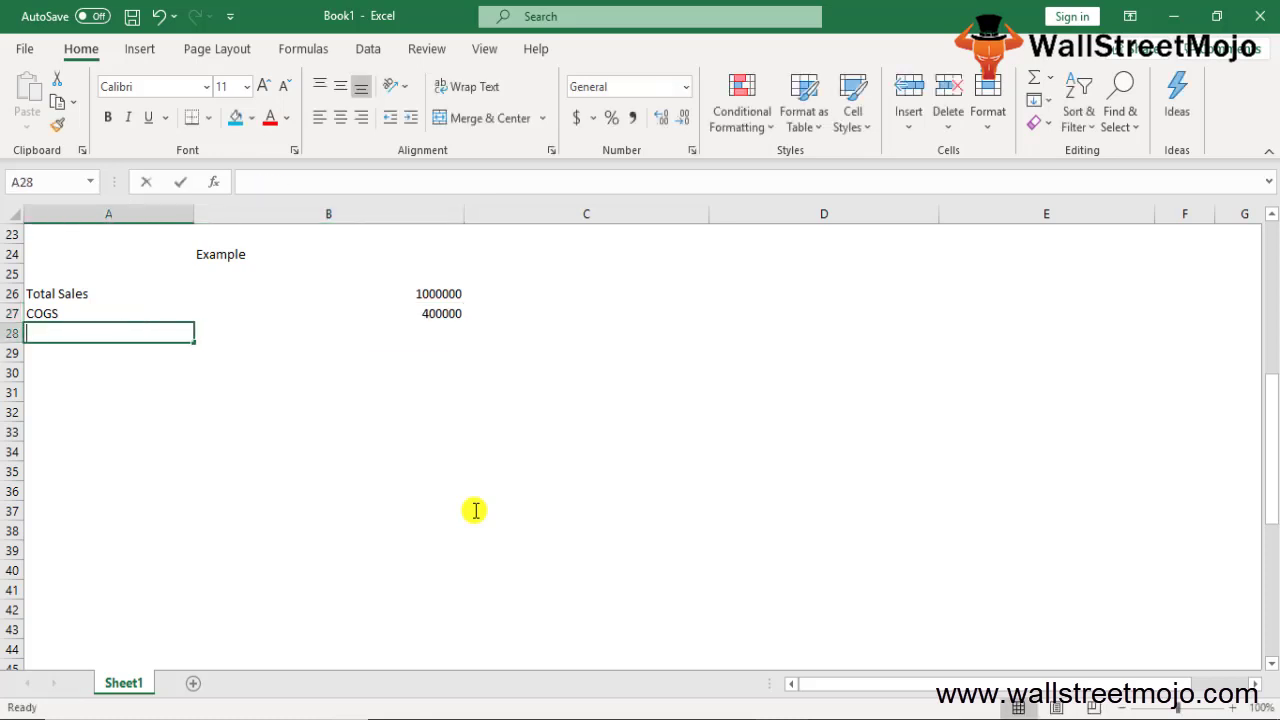
type("salary paid")
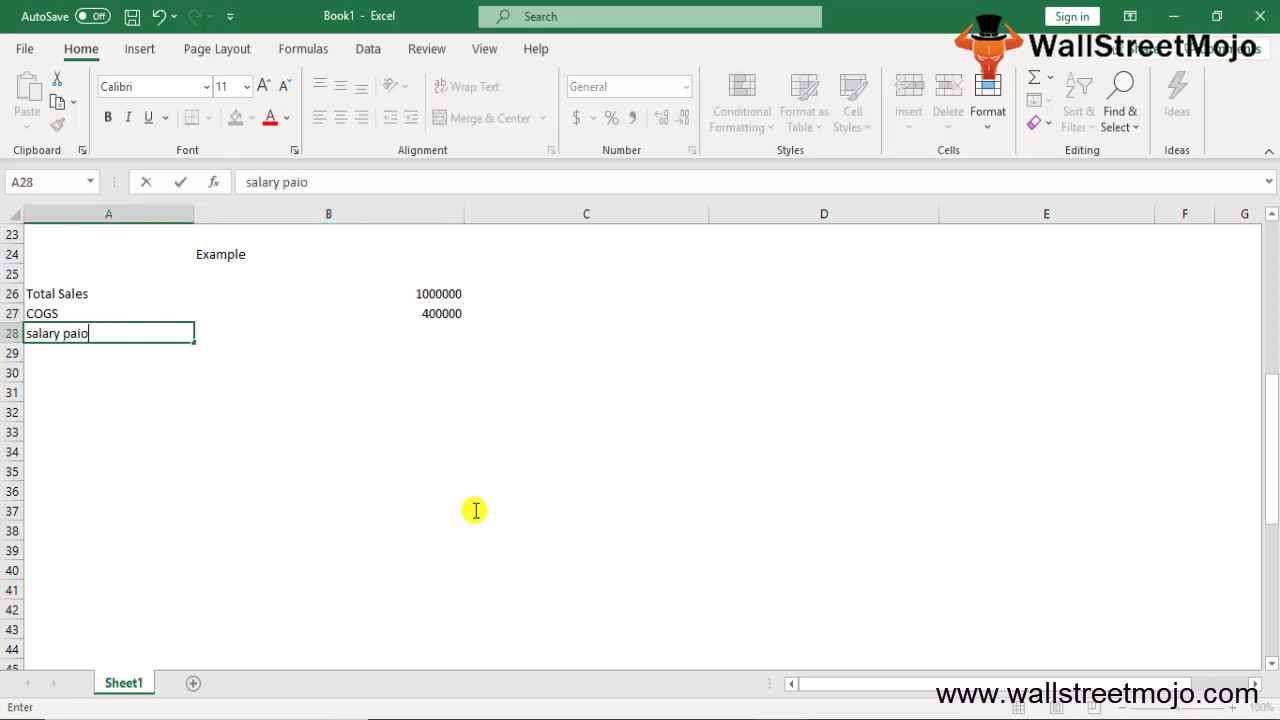
key("BackSpace")
type("d")
key("Tab")
type("300000")
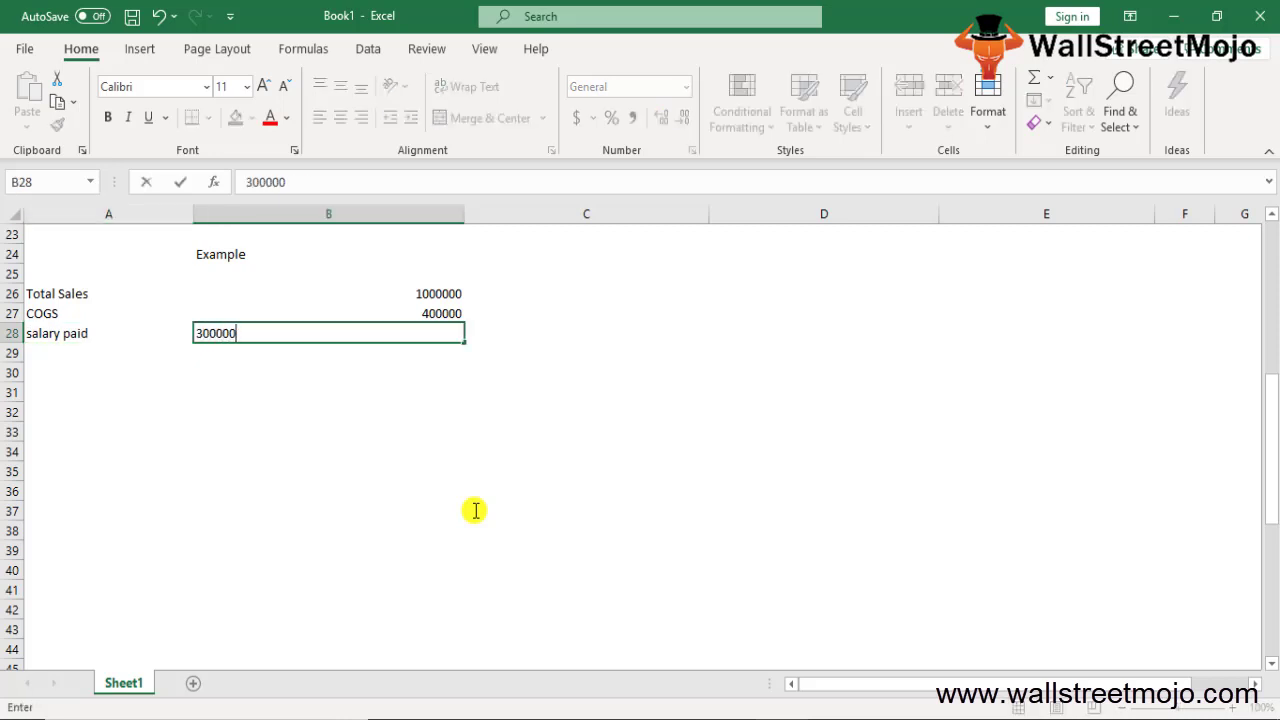
key("Return")
- Add a "Rent" line in row 29 with the amount 30000 in column B
key("Left")
type("Rent")
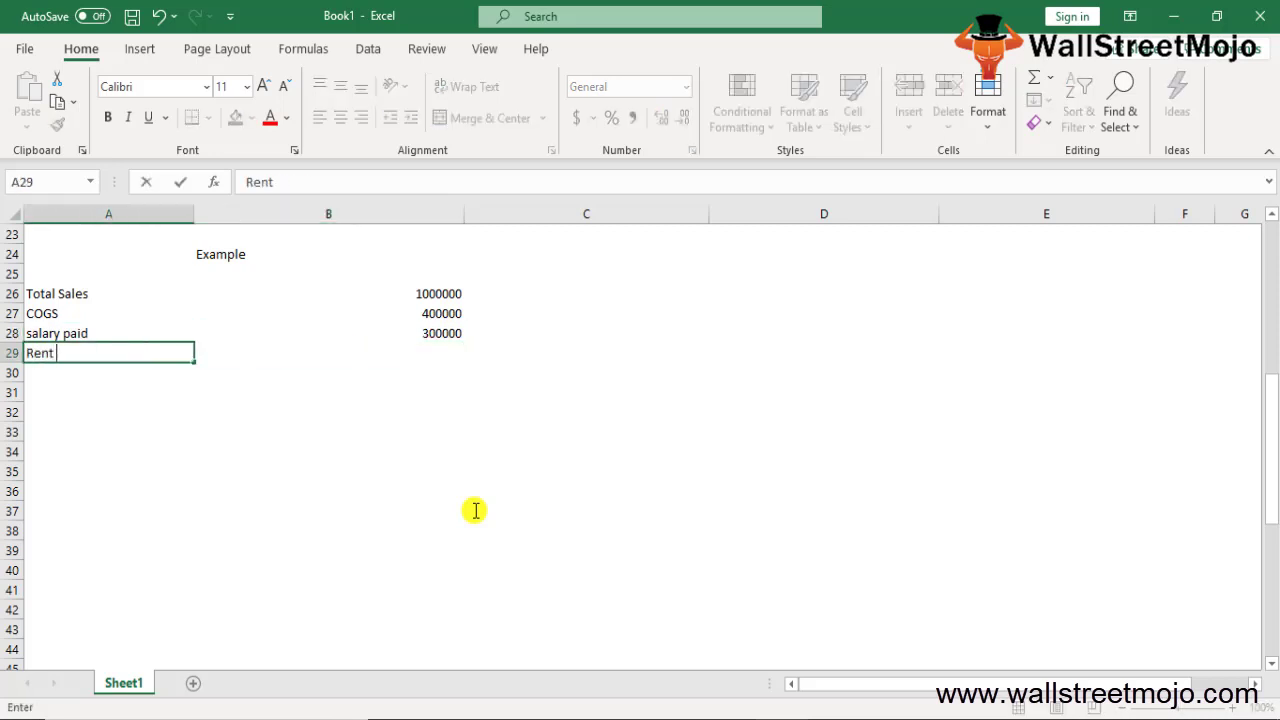
key("ctrl+Return")
key("Tab")
type("30000")
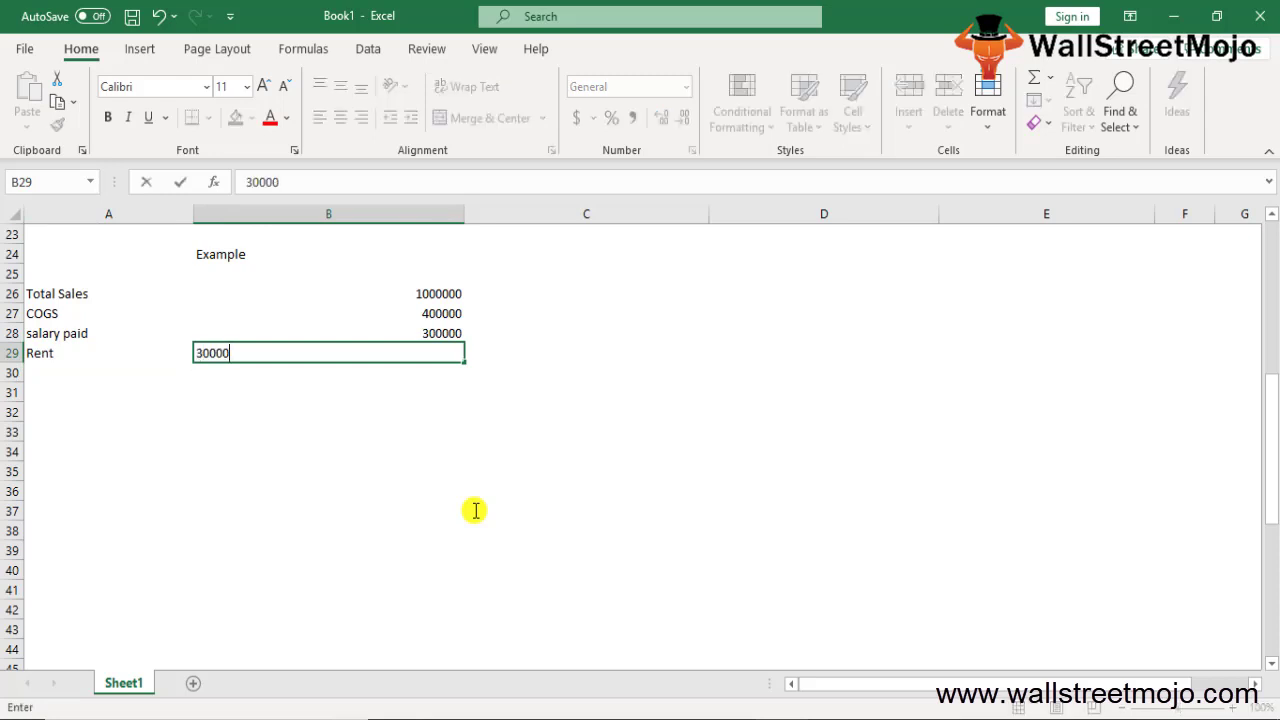
key("Return")
- Add a "Utili" line in row 30 with the amount 40000 in column B
type("Uti")
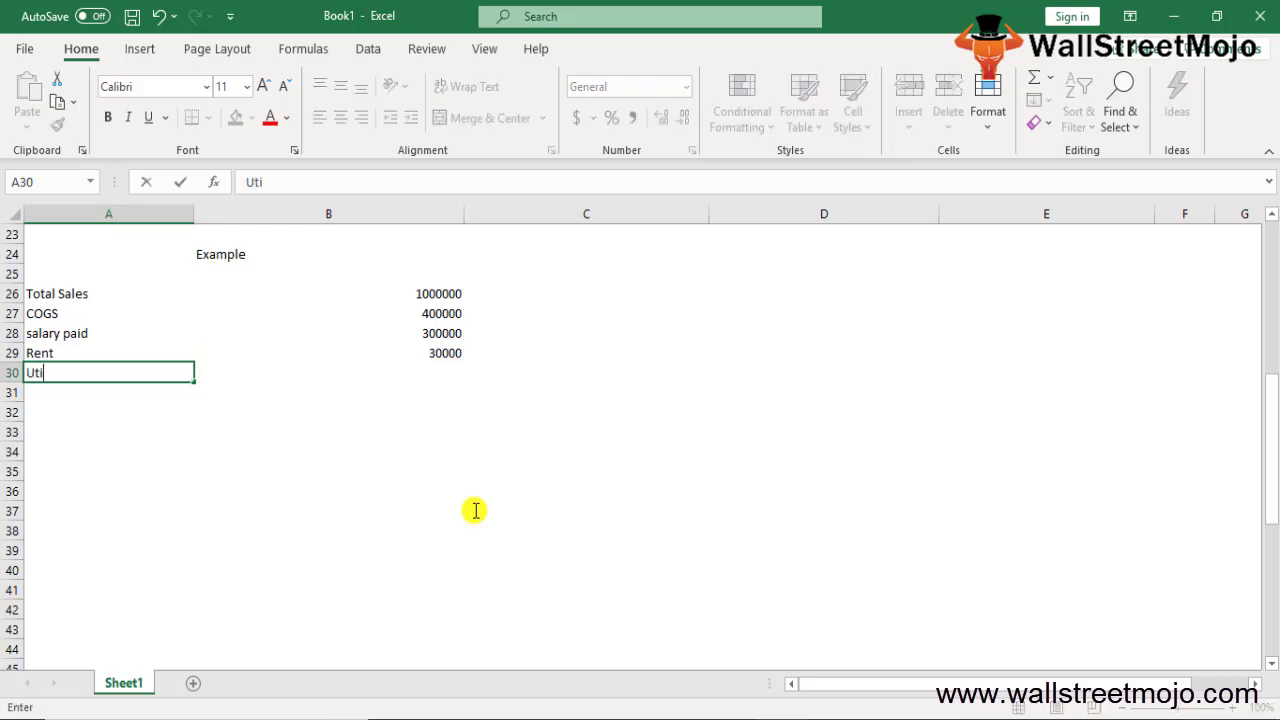
type("li")
key("Tab")
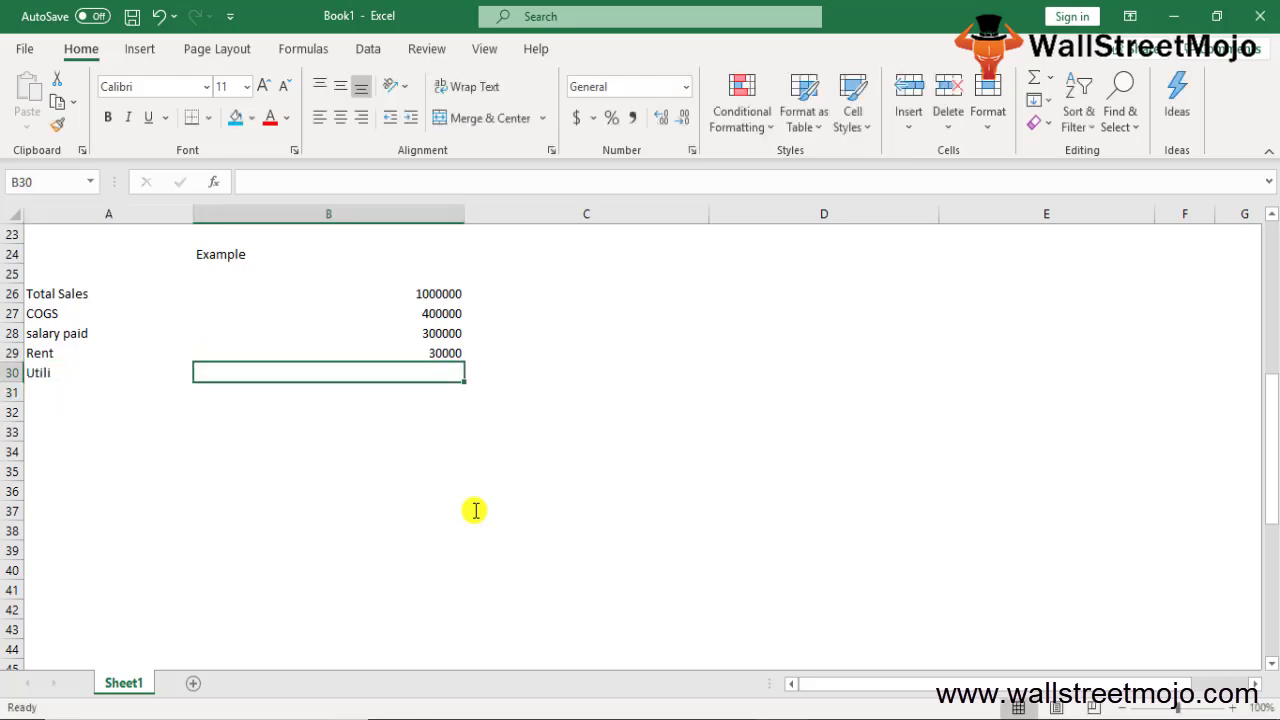
type("40000")
key("Return")
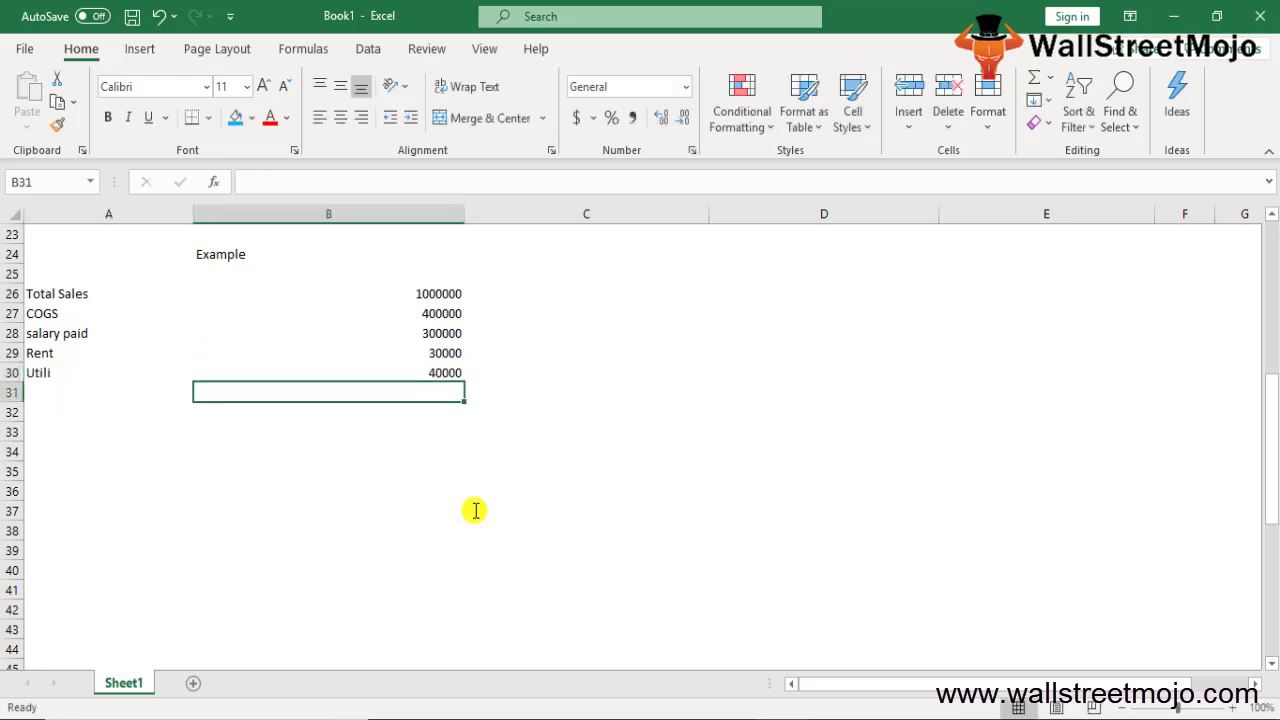
- Add an "Other expense" line in row 31 with the amount 60000 in column B
key("Left")
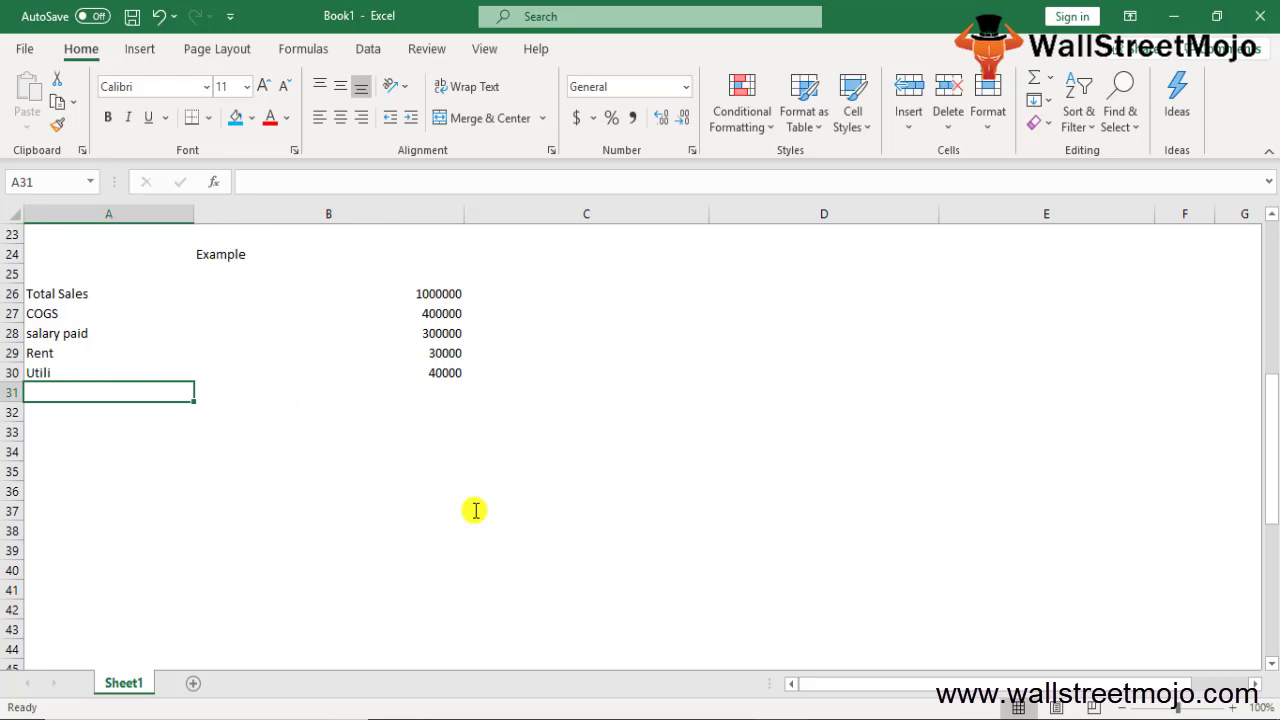
type("Other expense")
key("Tab")
type("6000")
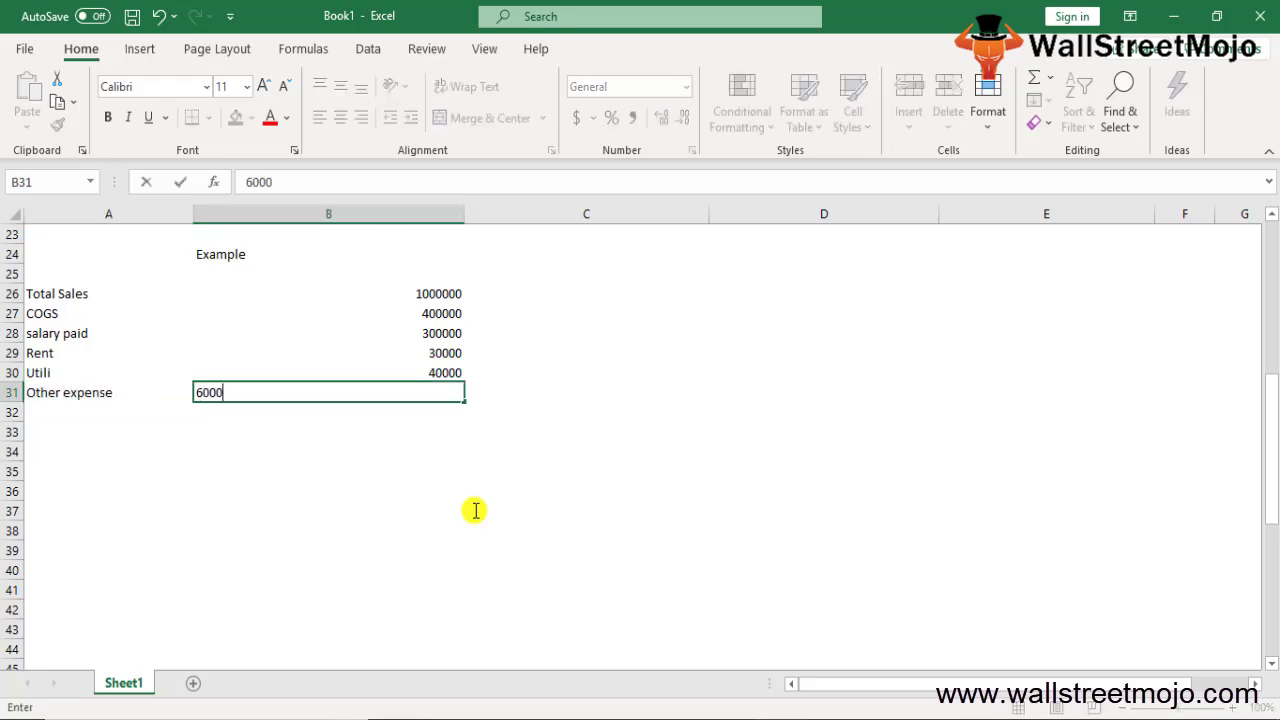
type("0")
key("Return")
key("Left")
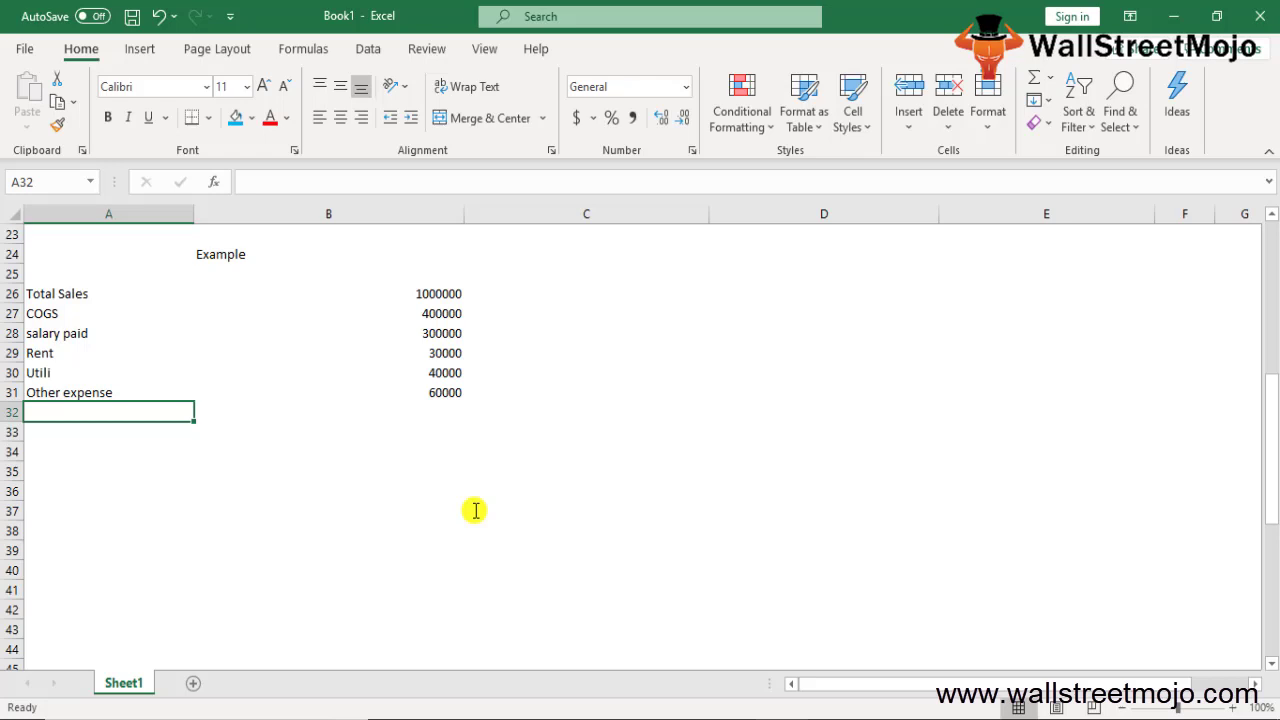
key("Down")
type("Sales")
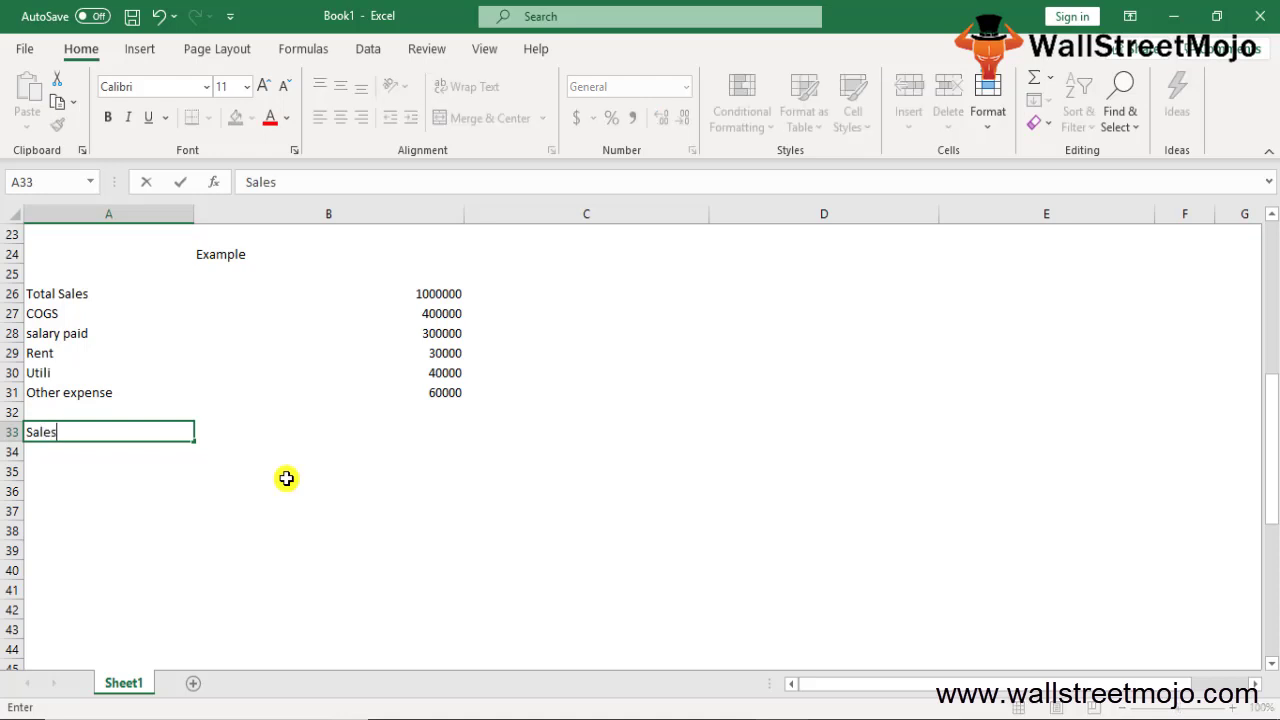
key("Return")
key("Up")
key("Right")
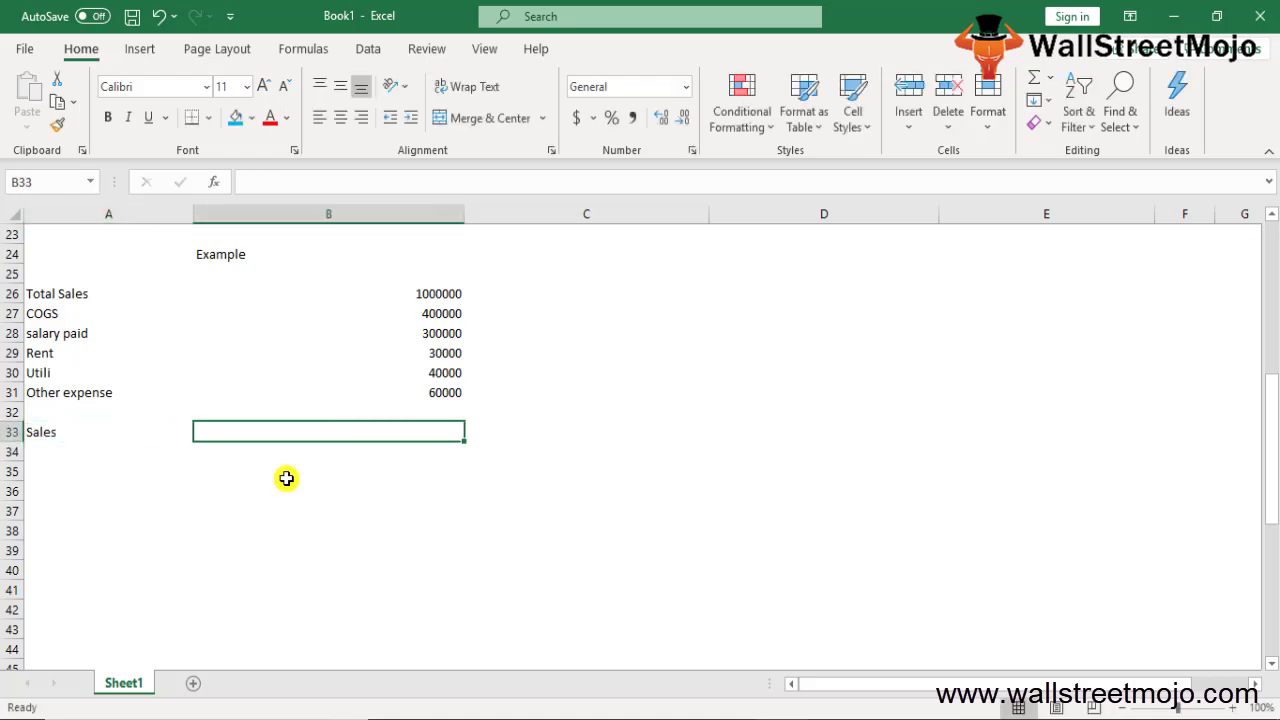
key("Left")
key("Delete")
- Insert two blank rows between the COGS and salary paid lines
key("Up")
key("Up")
key("Up")
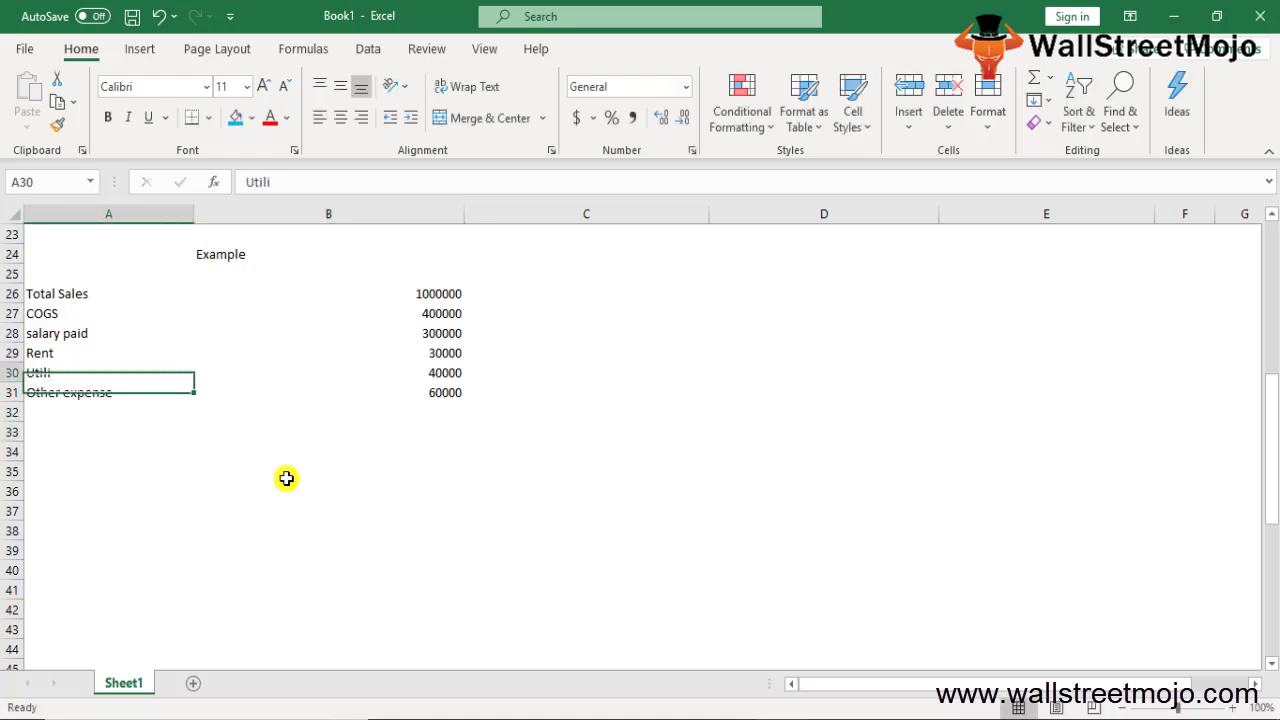
key("Up")
key("Up")
key("Up")
key("shift+space")
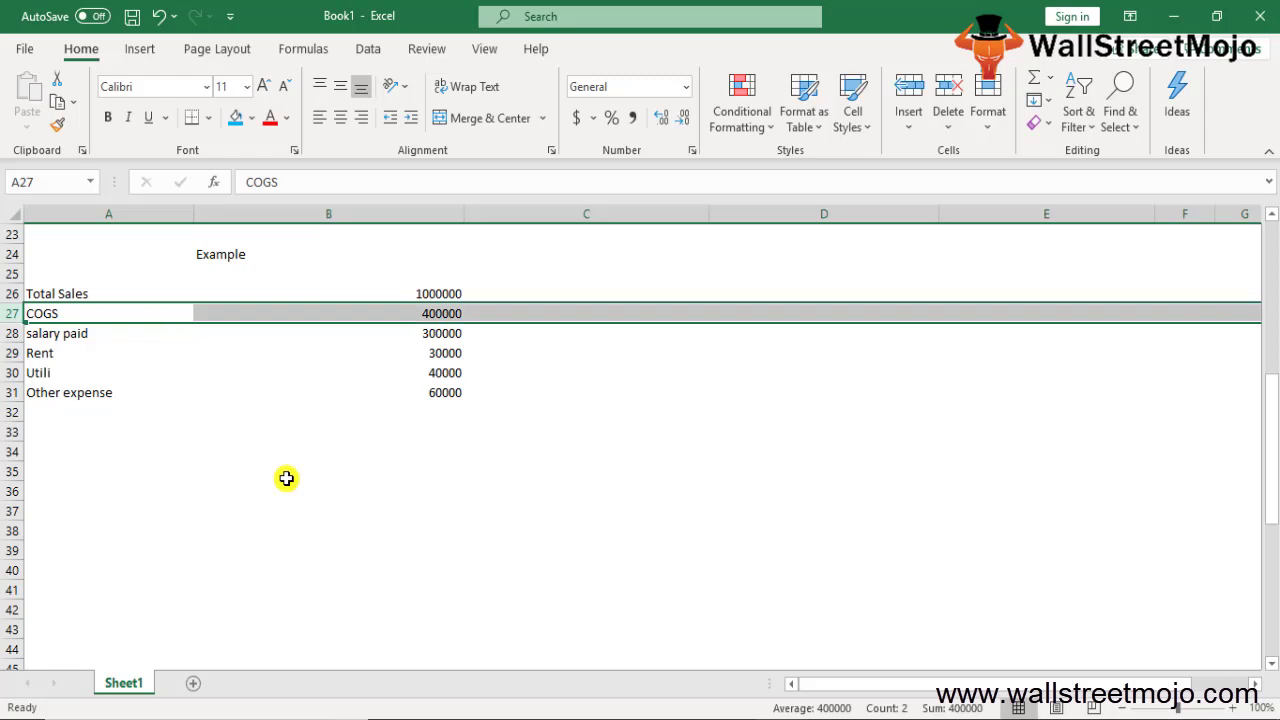
key("Down")
key("shift+space")
key("ctrl+shift+plus")
key("ctrl+shift+plus")
key("shift+BackSpace")
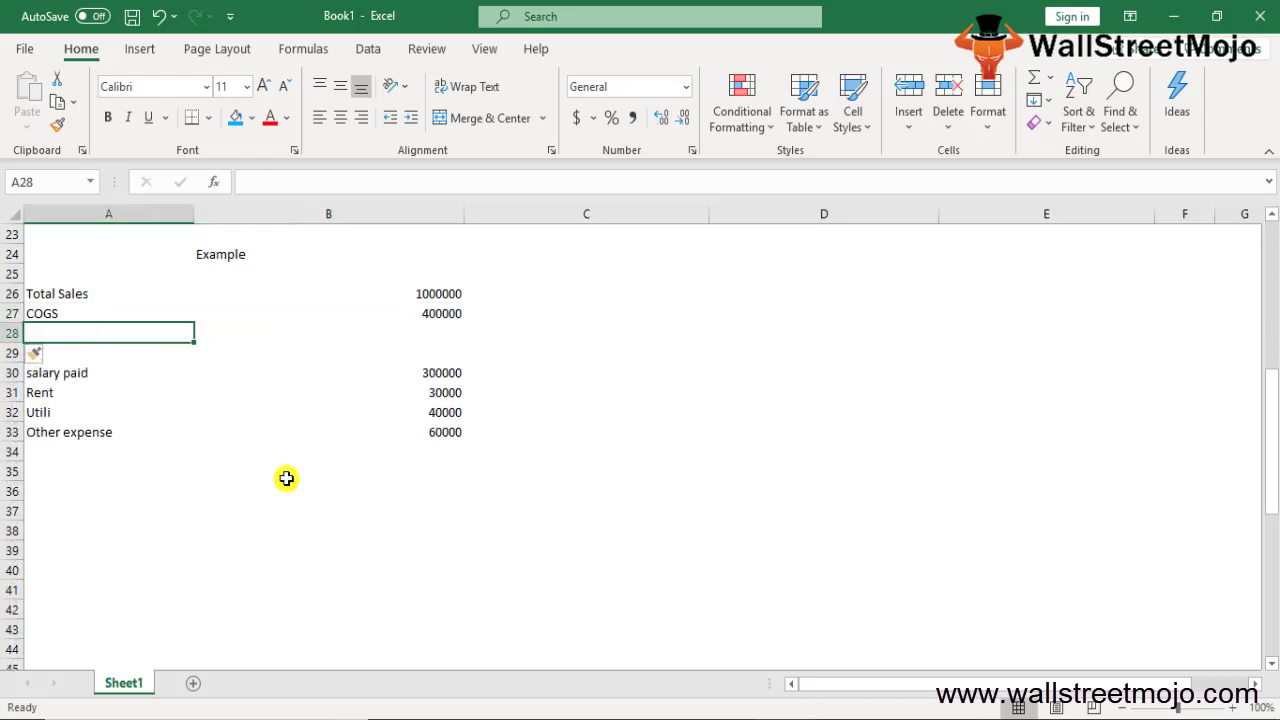
- Label the first blank row below COGS as "Gross" in cell A28
type("Gross")
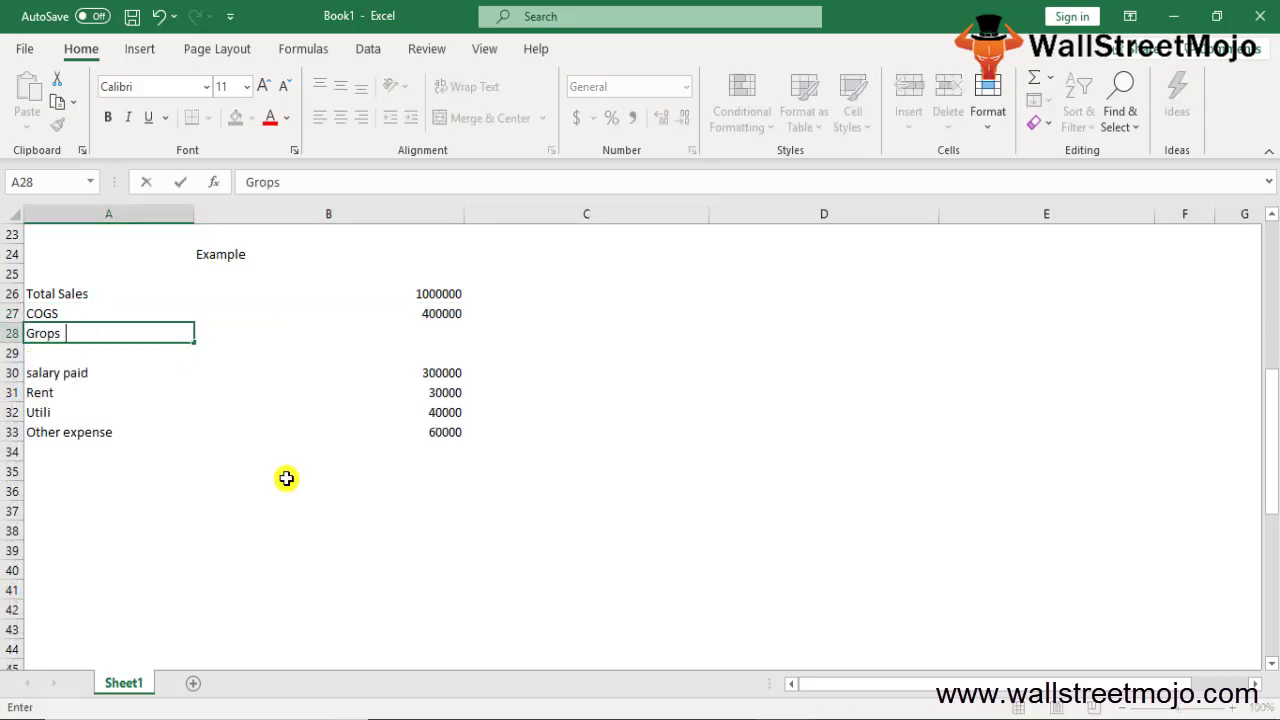
key("BackSpace")
key("BackSpace")
type("ss")
key("Tab")
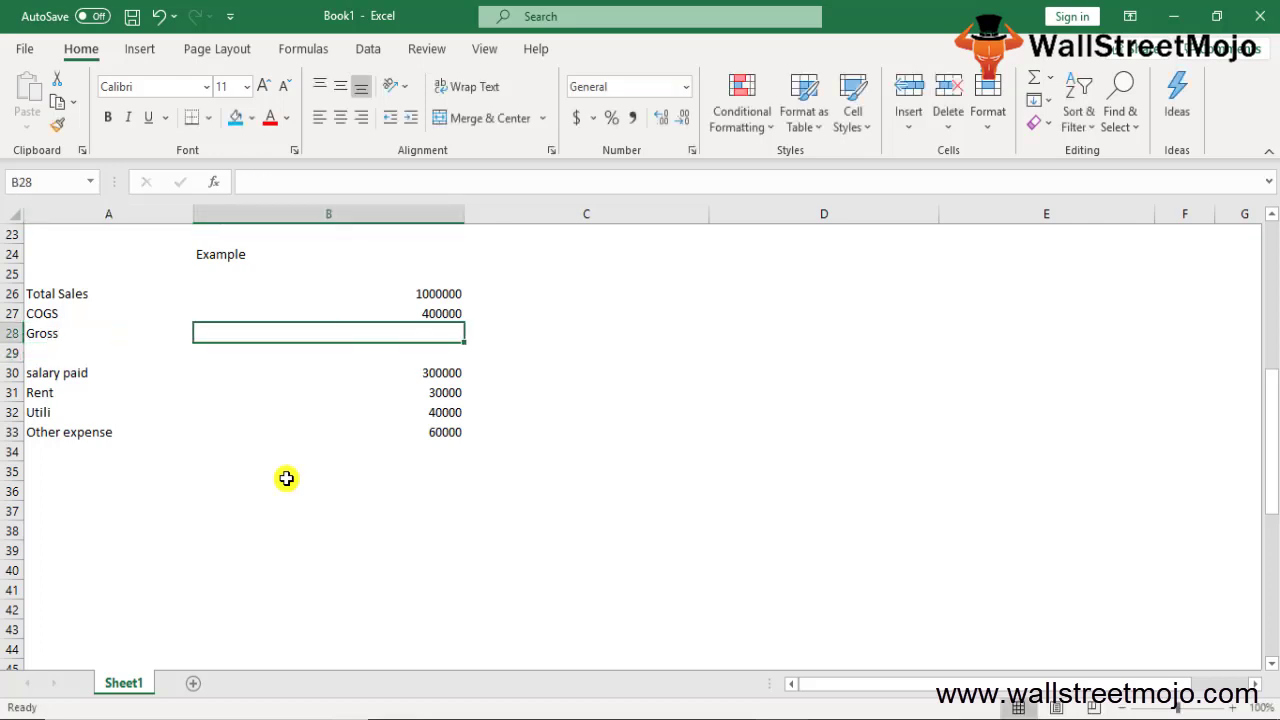
- Calculate the gross amount in cell B28 as total sales minus COGS with =B26-B27
type("=-")
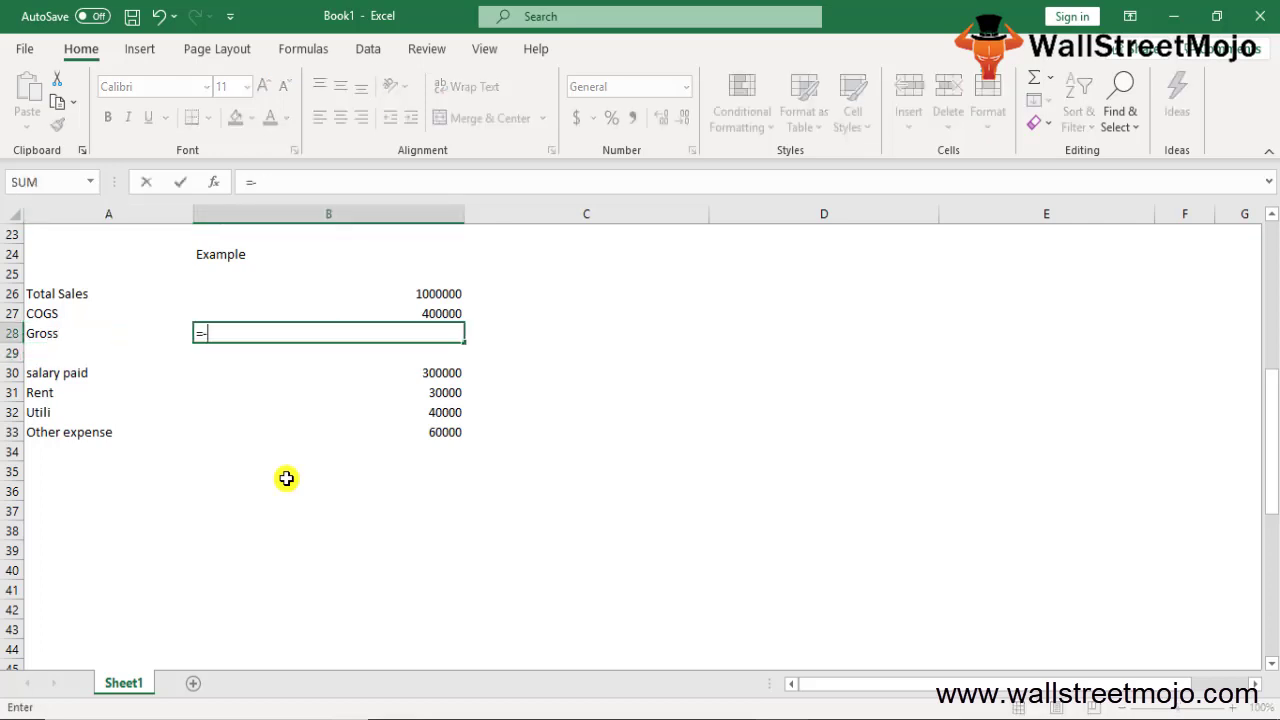
key("Up")
key("Up")
type("-")
key("Up")
key("ctrl+Return")
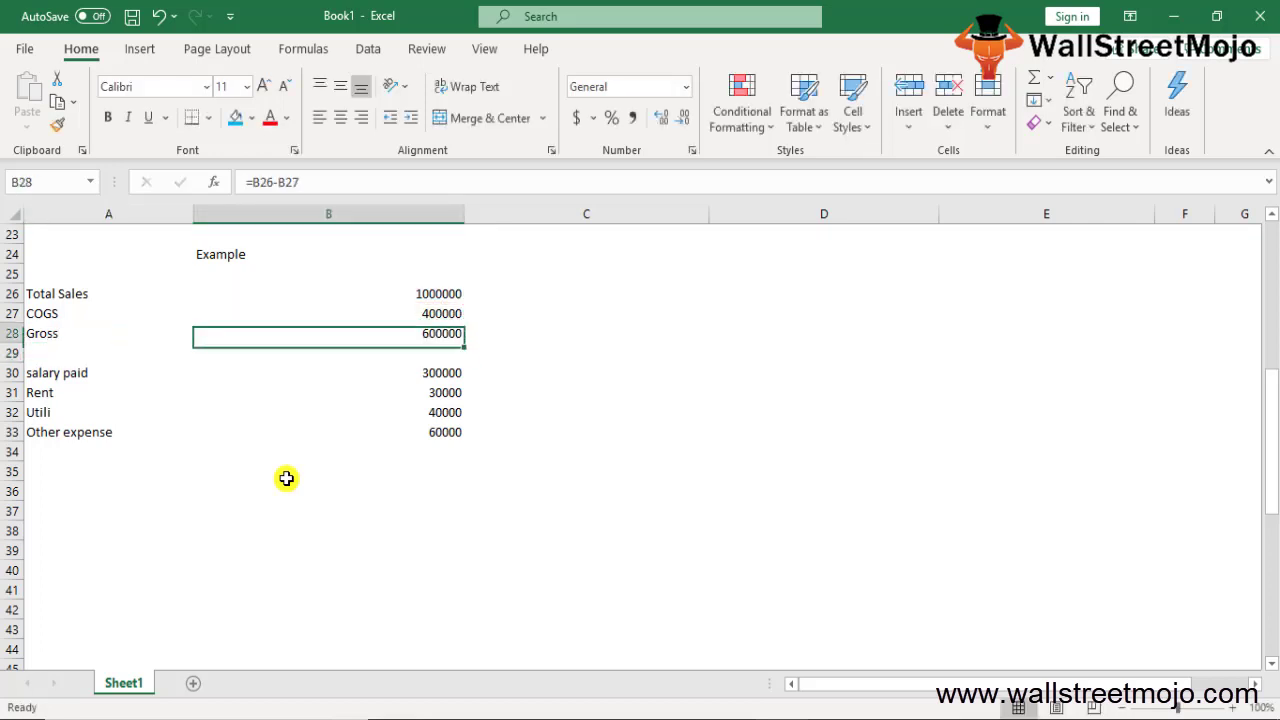
- Add a "%" heading in cell C25 and enter 100% for Total Sales in C26
key("Right")
key("Up")
key("Up")
key("Up")
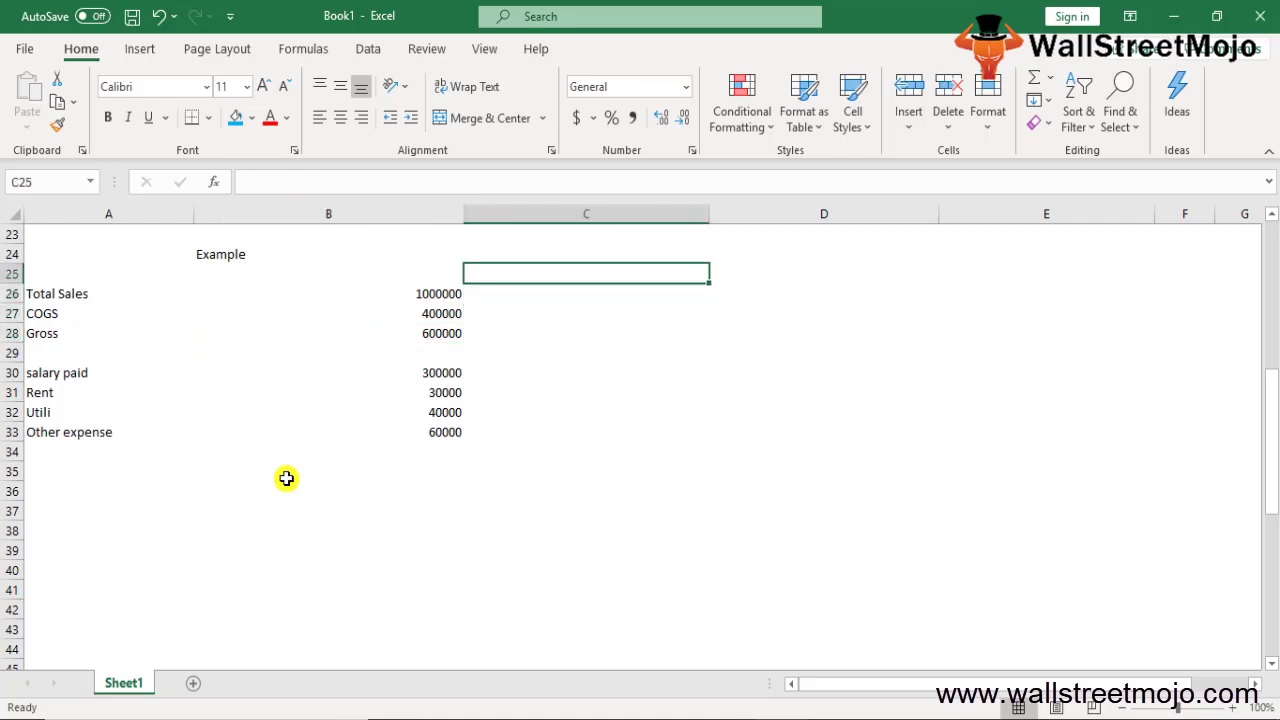
type("%")
key("Return")
type("100%")
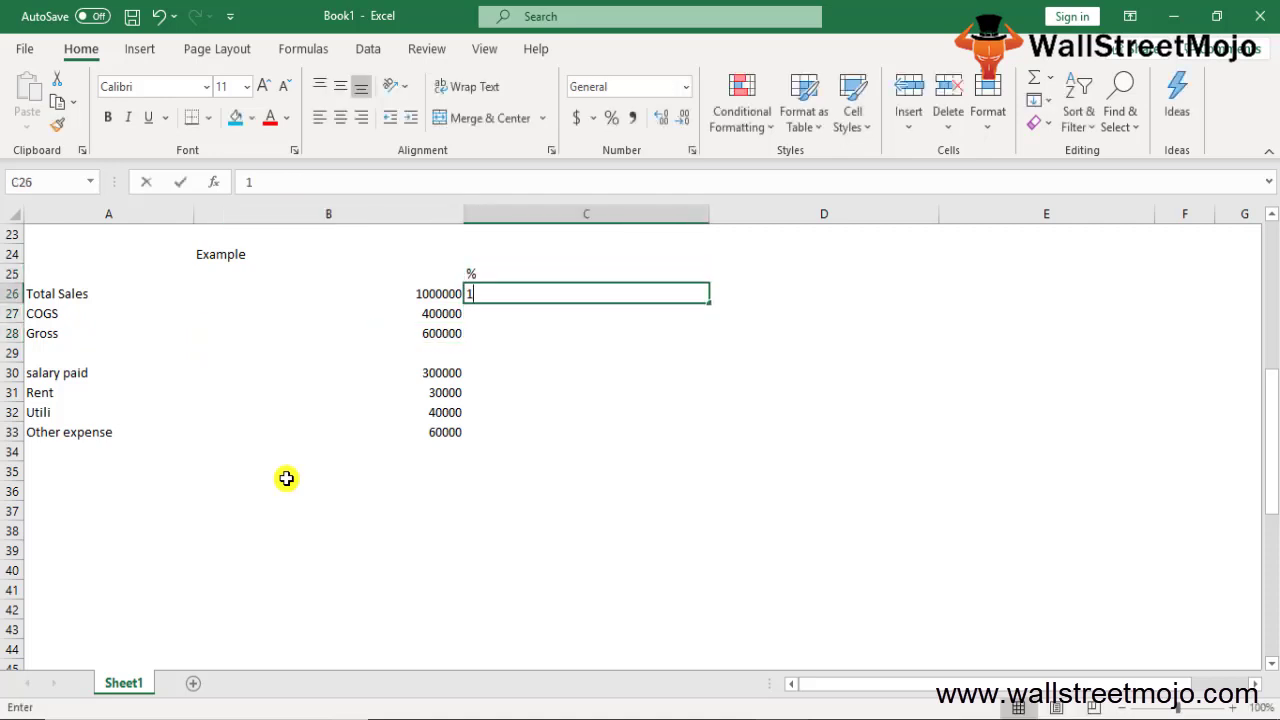
key("Return")
- Enter 40% for COGS in C27 and 60% for Gross in C28
type("40%")
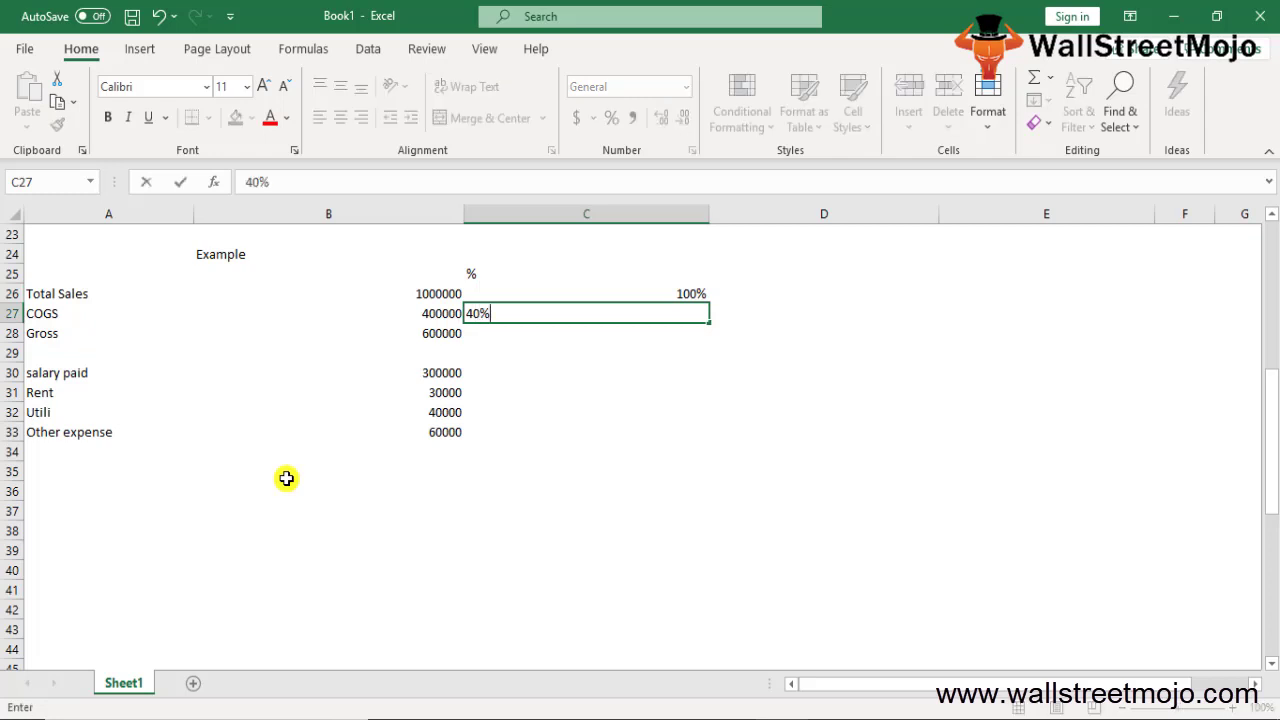
key("Return")
key("Up")
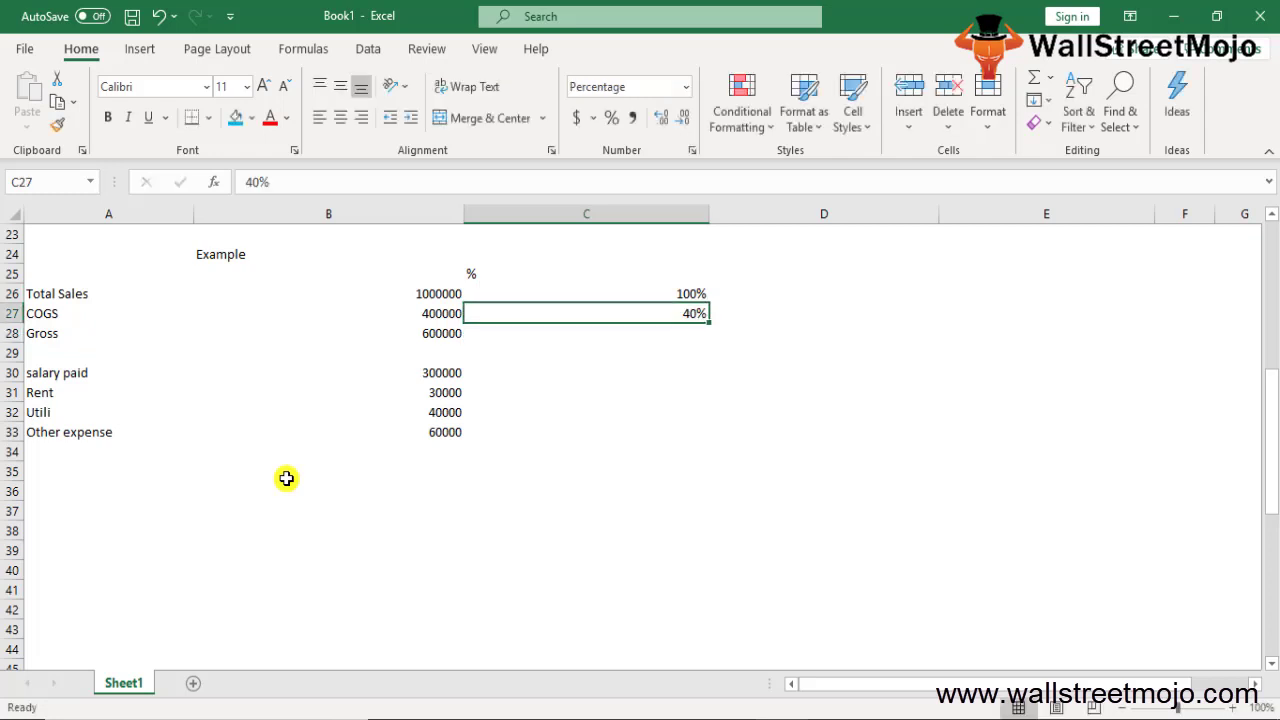
key("Down")
type("60%")
key("Return")
- Add a "Total Expense" label in cell A34 below the Other expense line
key("Left")
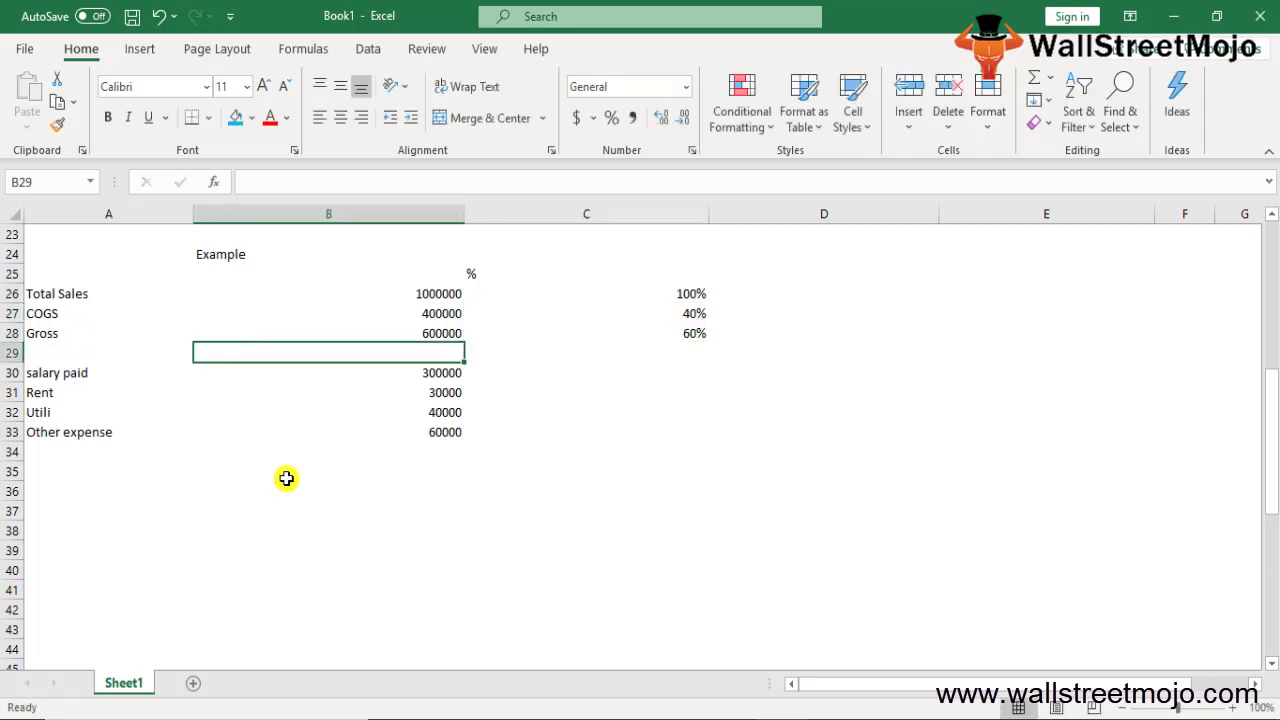
key("Down")
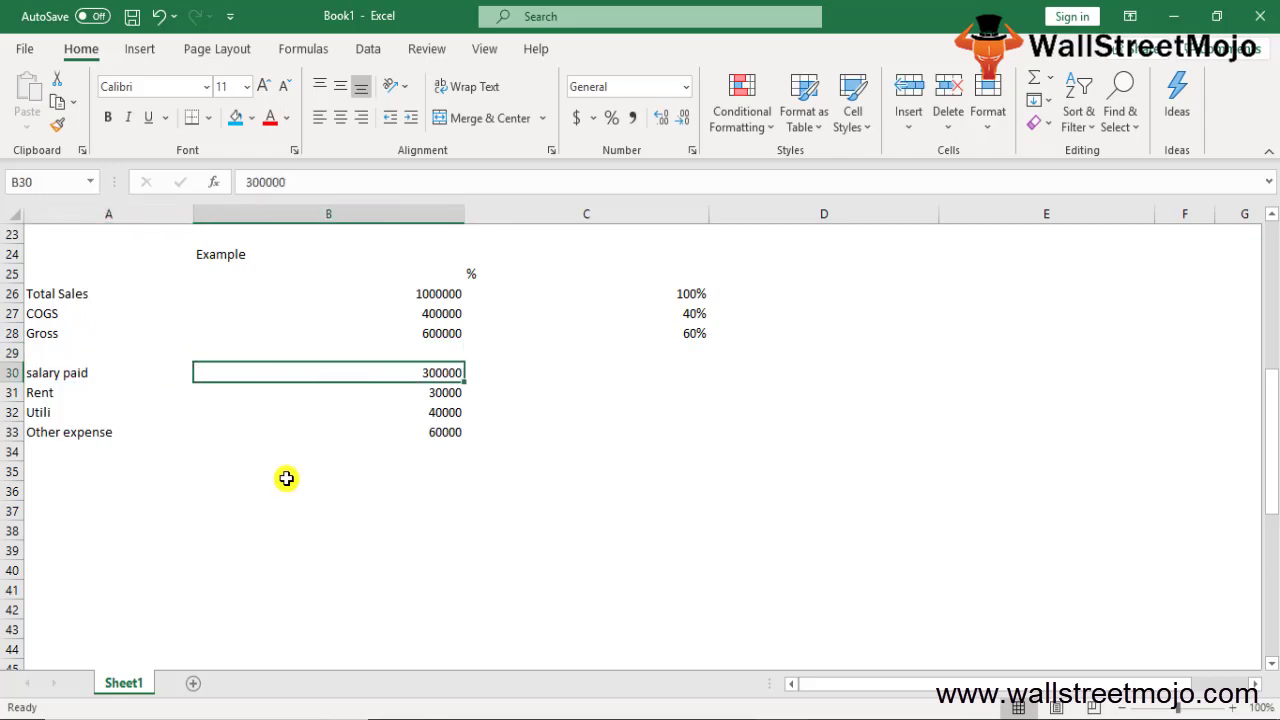
key("Down")
key("Down")
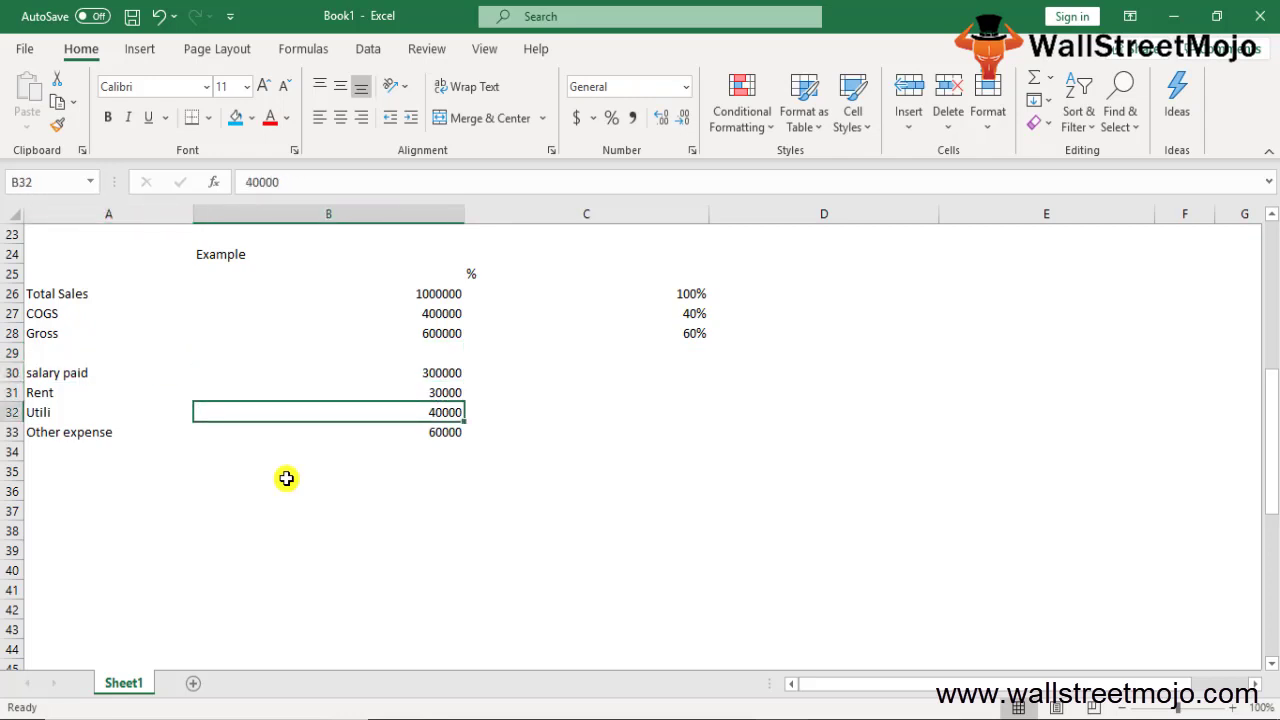
key("Down")
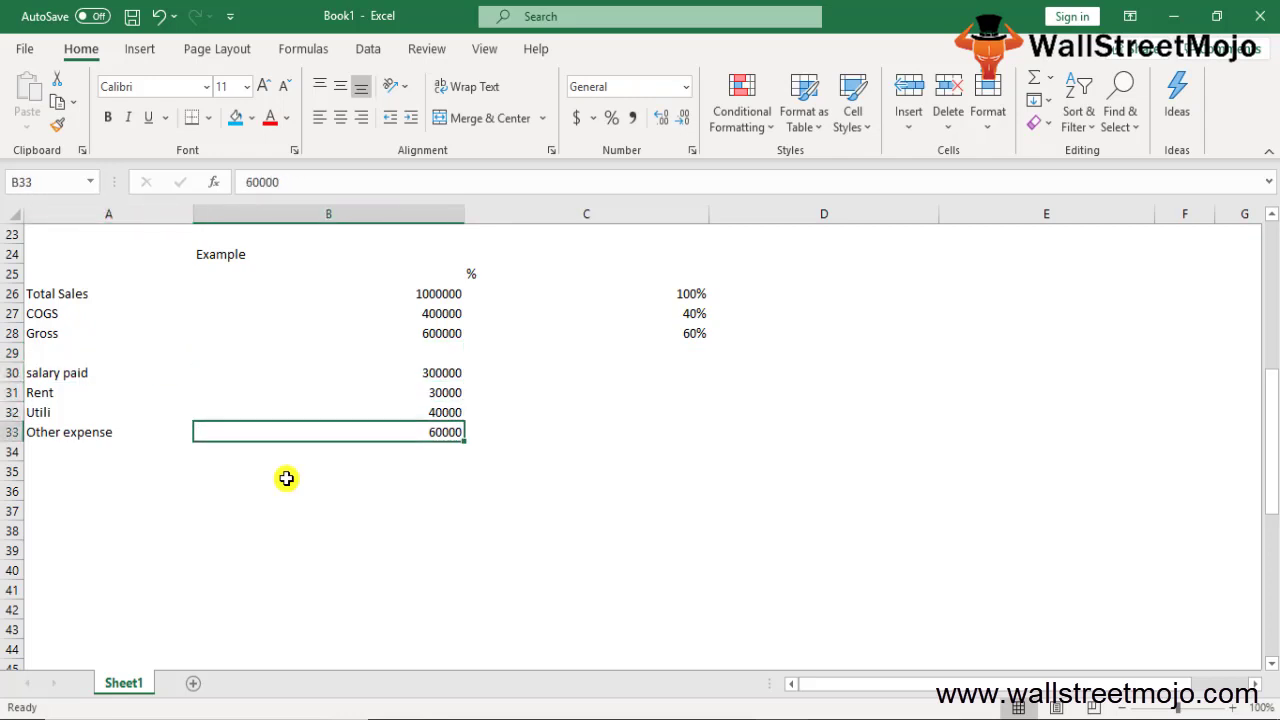
key("Down")
key("Left")
type("Total")
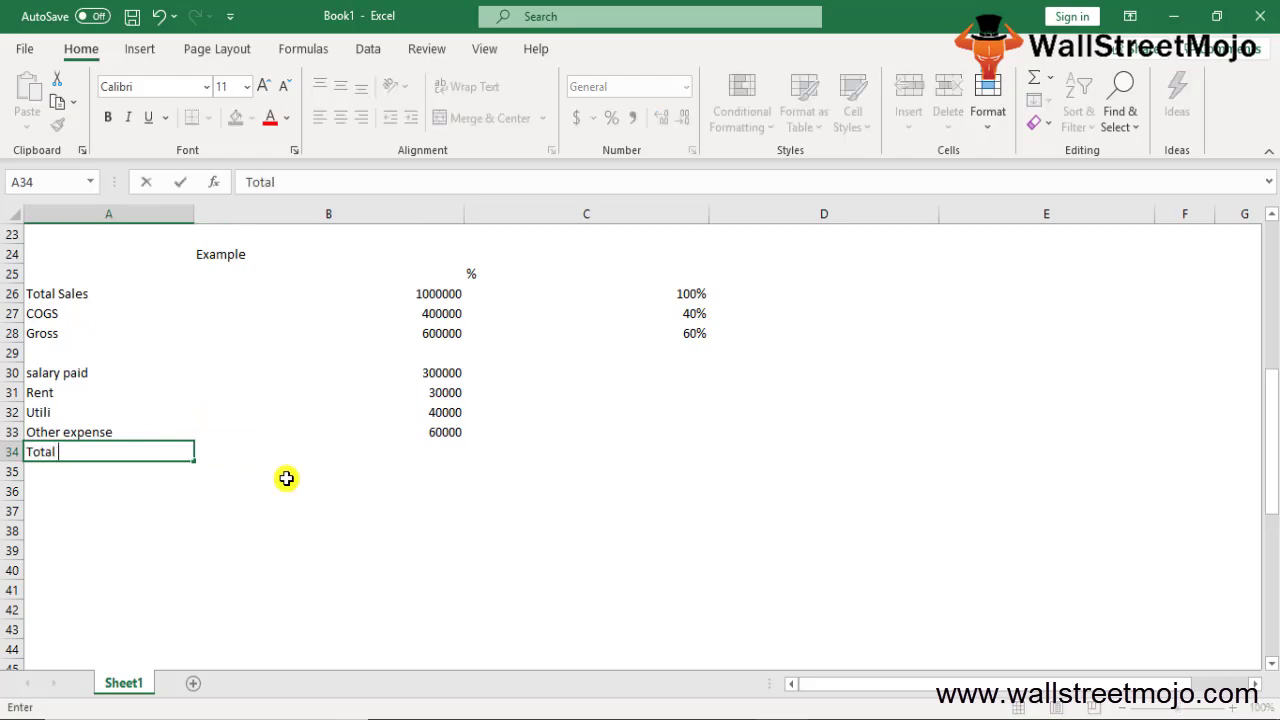
type(" Expense")
key("Return")
key("Up")
key("Right")
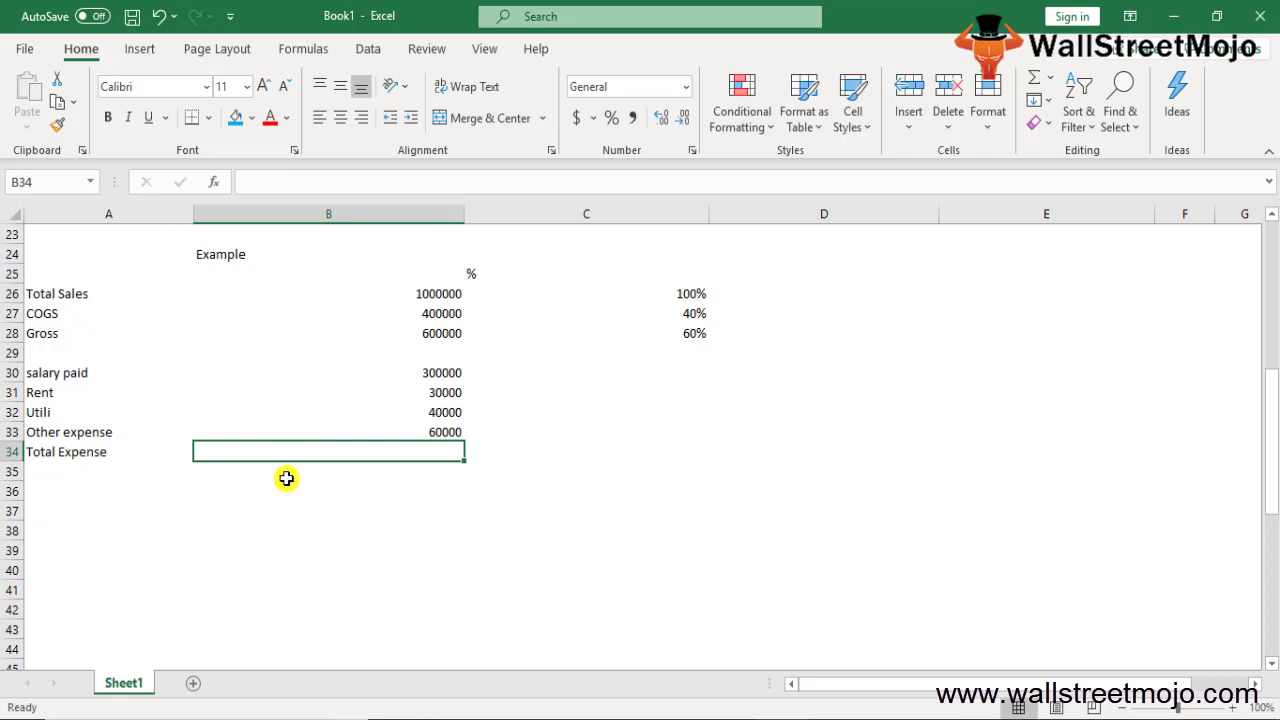
- Calculate total expense in cell B34 with =SUM(B30:B33)
type("=sum(")
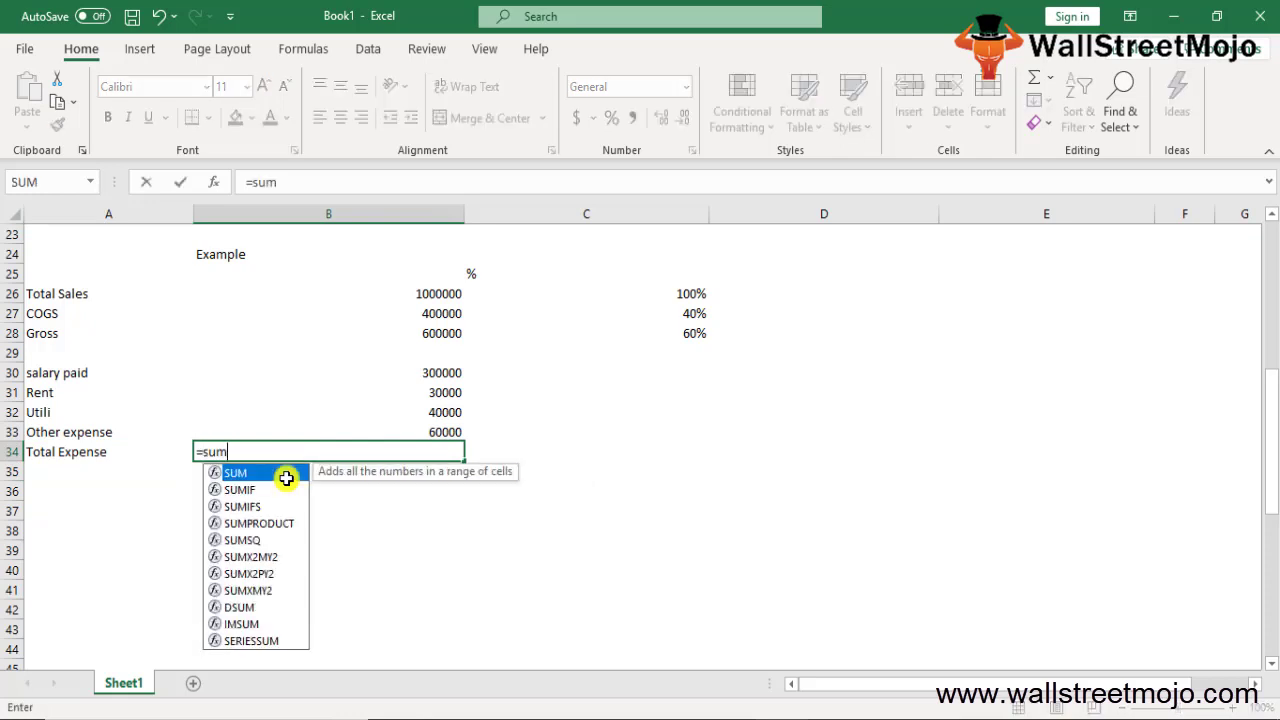
key("Up")
key("shift+Up")
key("shift+Up")
key("shift+Up")
key("ctrl+Return")
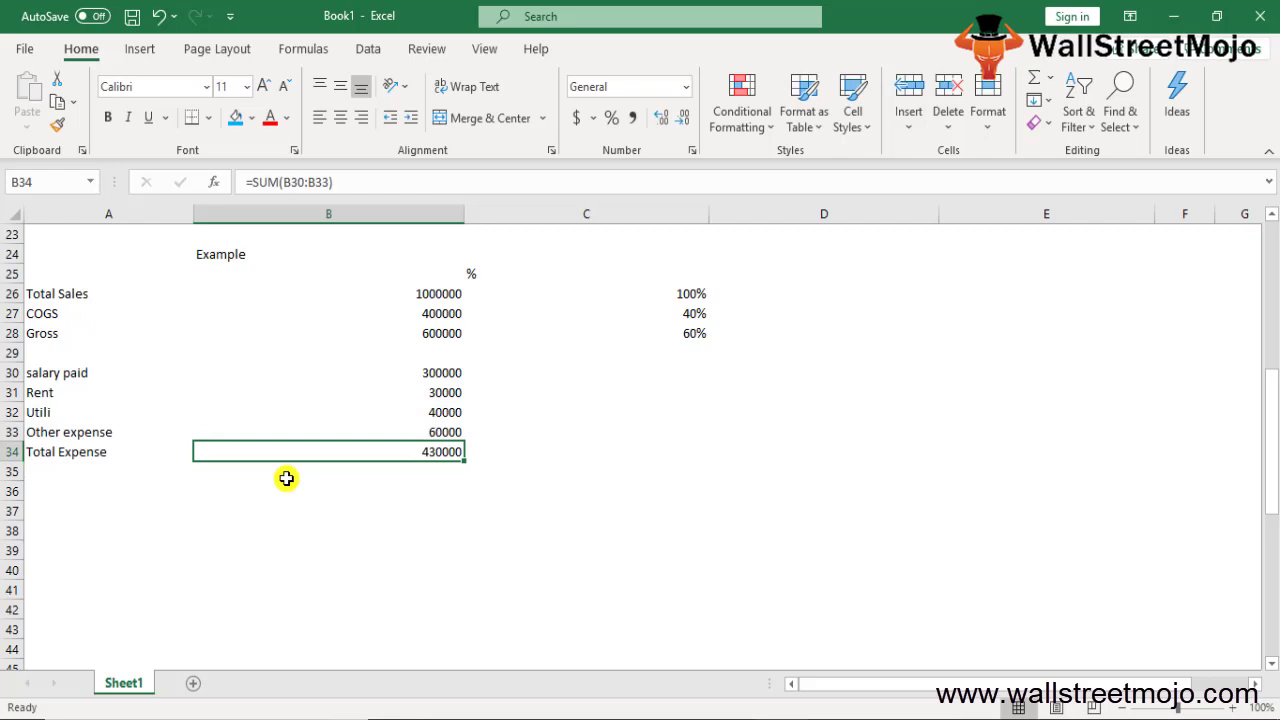
- Try the formula =B30/B34 in cell C30 for the salary share, and clear the cell again
key("Right")
key("Up")
key("Up")
key("Up")
key("Up")
type("=")
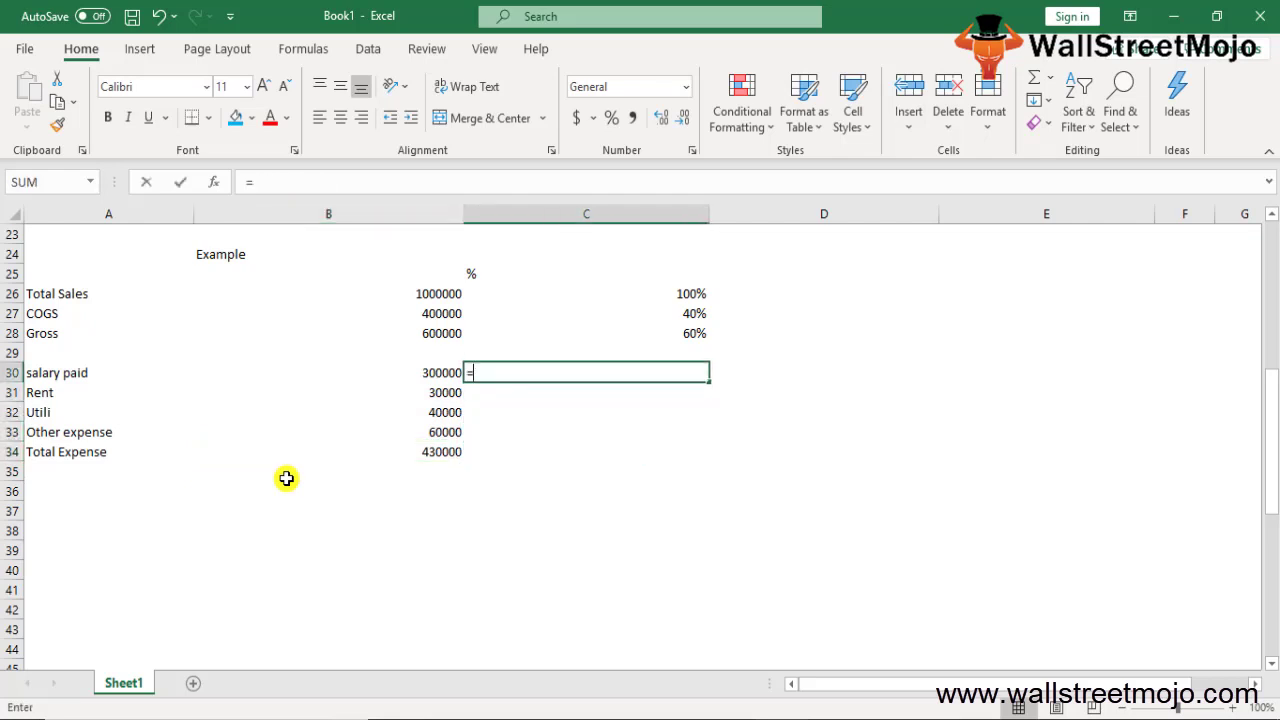
key("Down")
key("Up")
key("Left")
type("/")
key("Down")
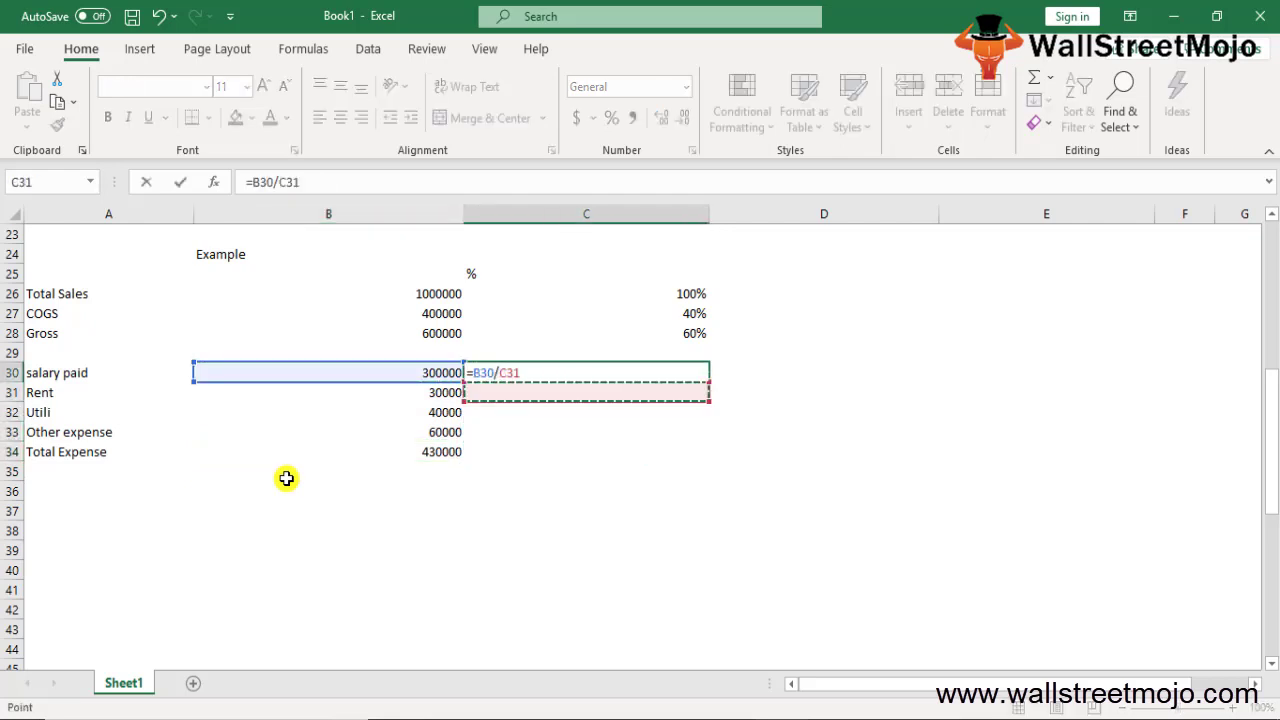
key("Left")
key("Down")
key("Down")
key("Down")
key("ctrl+Return")
key("shift+Down")
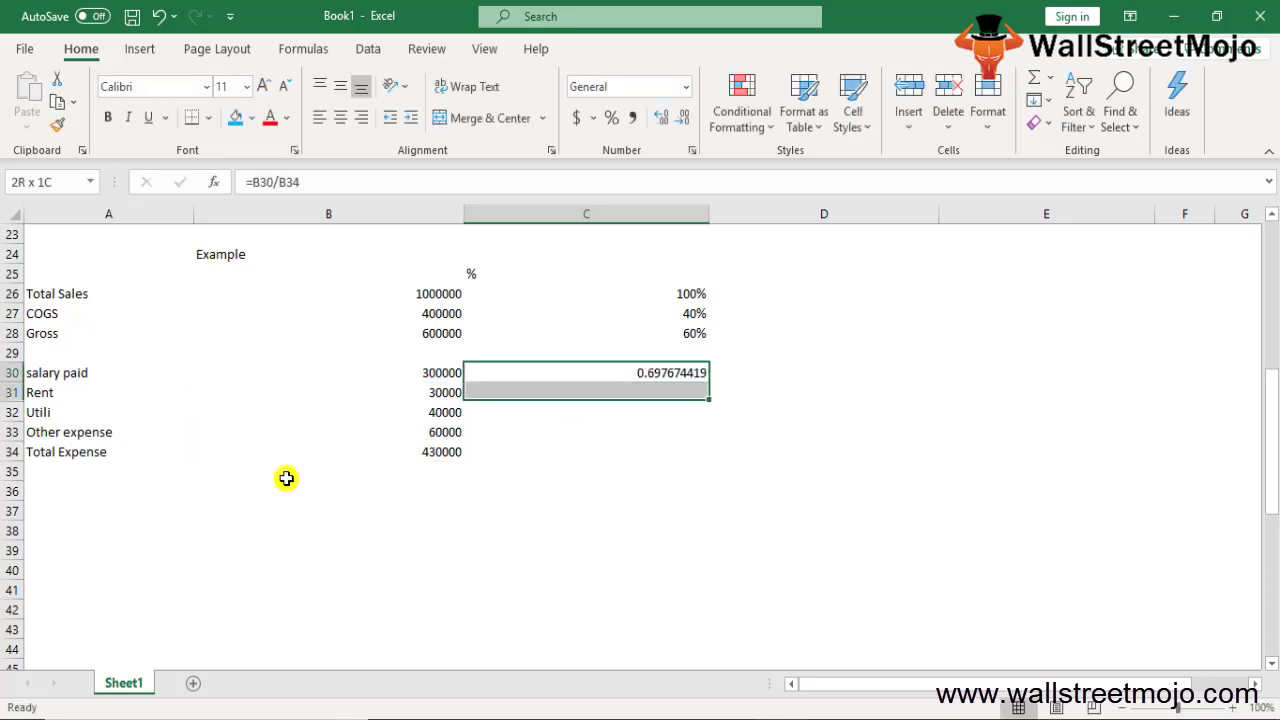
key("shift+Up")
key("Delete")
key("Down")
key("Left")
key("Left")
key("Up")
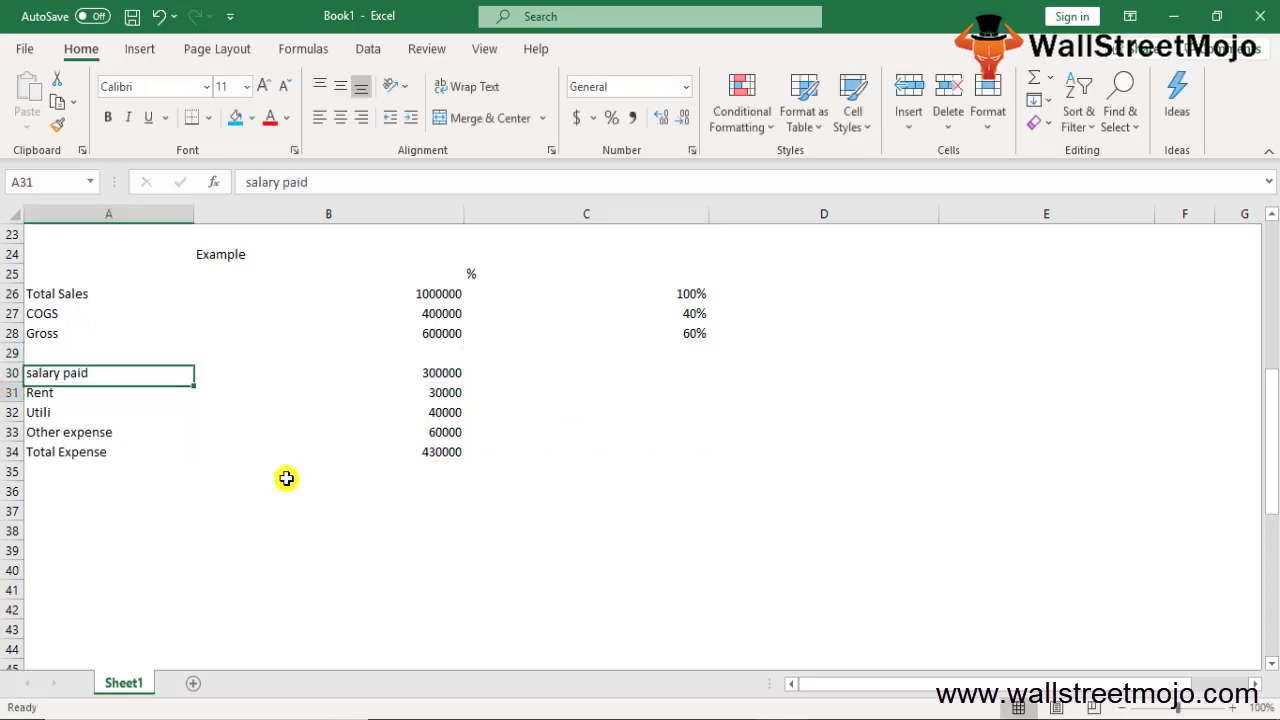
key("Down")
key("Down")
key("Down")
key("Up")
key("Up")
key("Up")
key("Right")
key("Right")
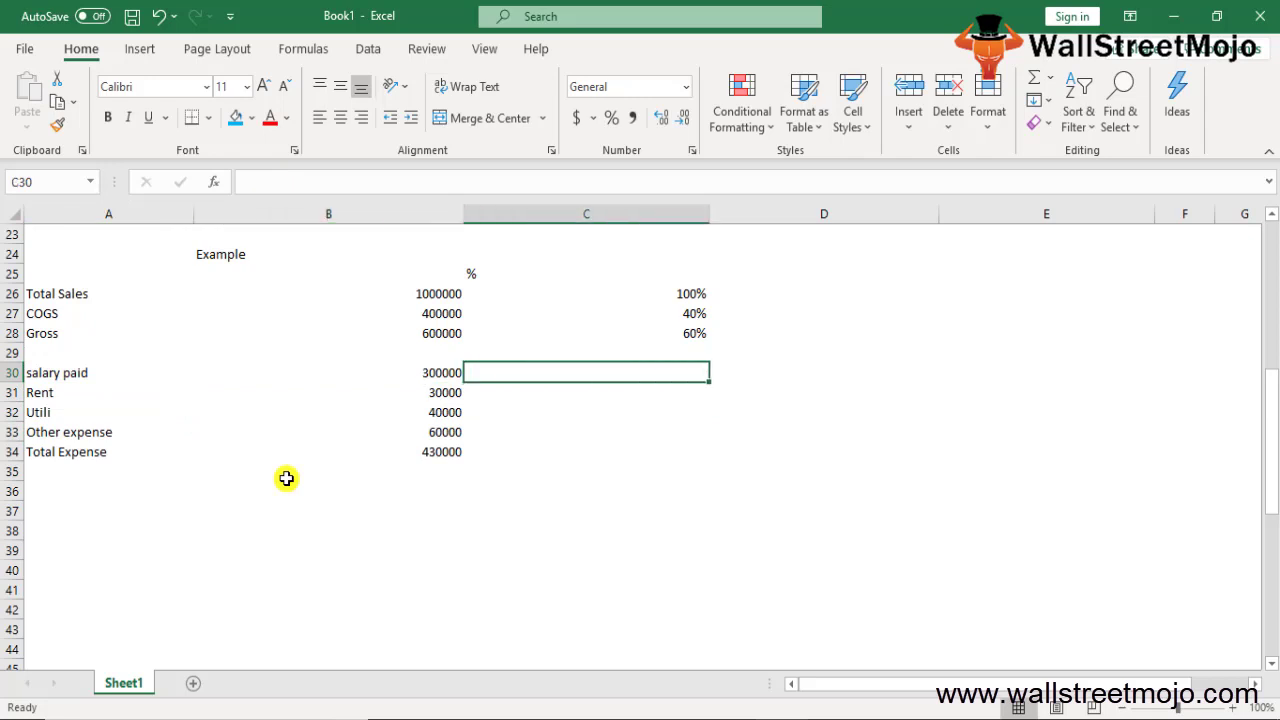
key("Left")
key("Right")
- Enter 43% as the Total Expense percentage in cell C34
key("Down")
key("Down")
key("Down")
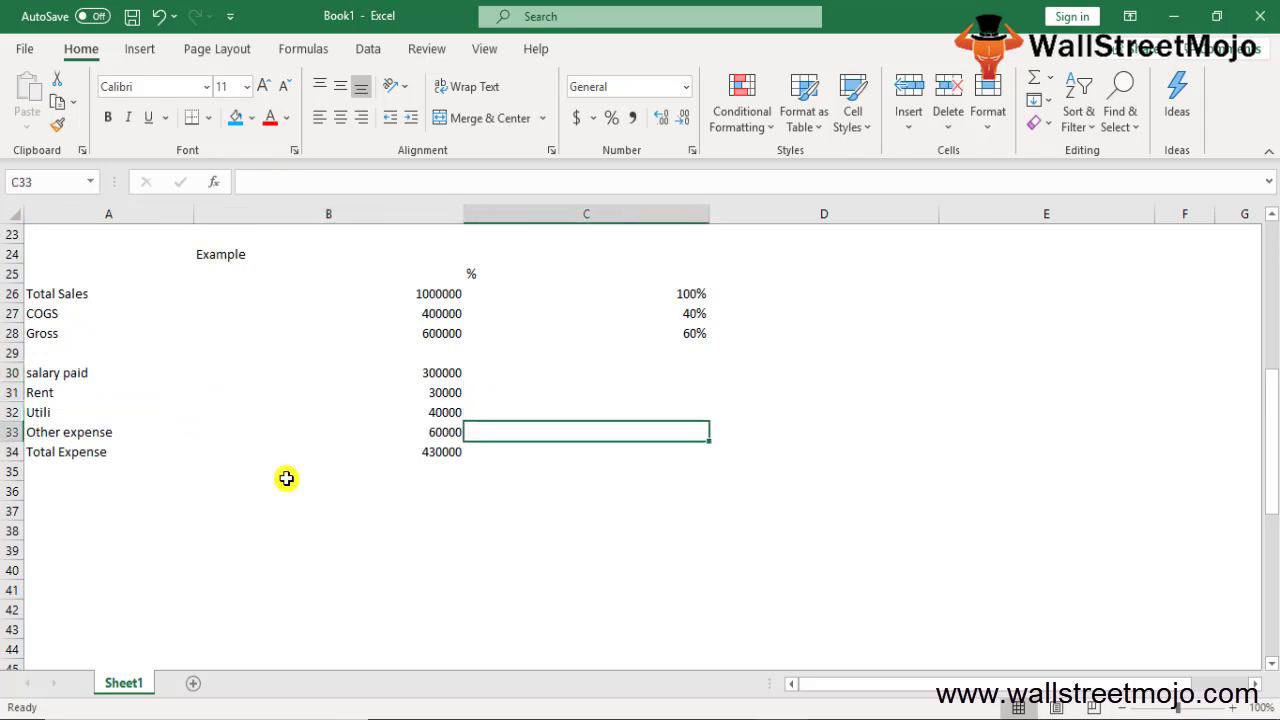
key("Down")
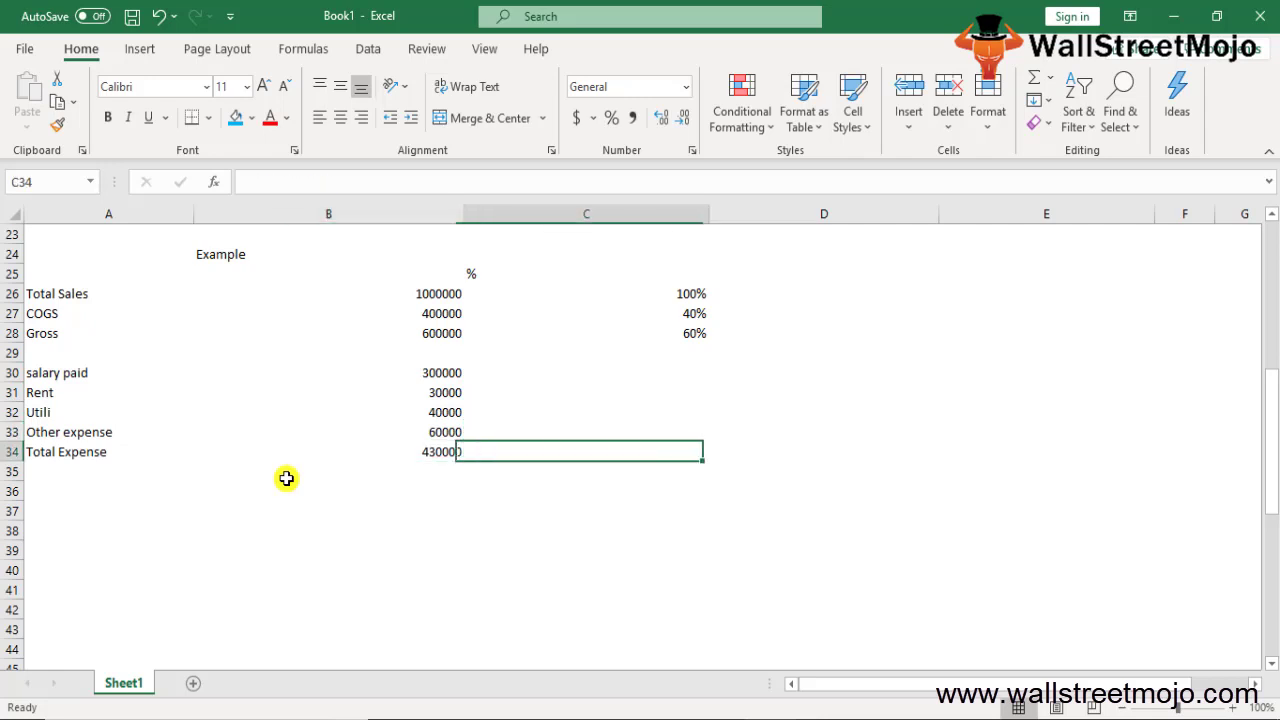
type("41%")
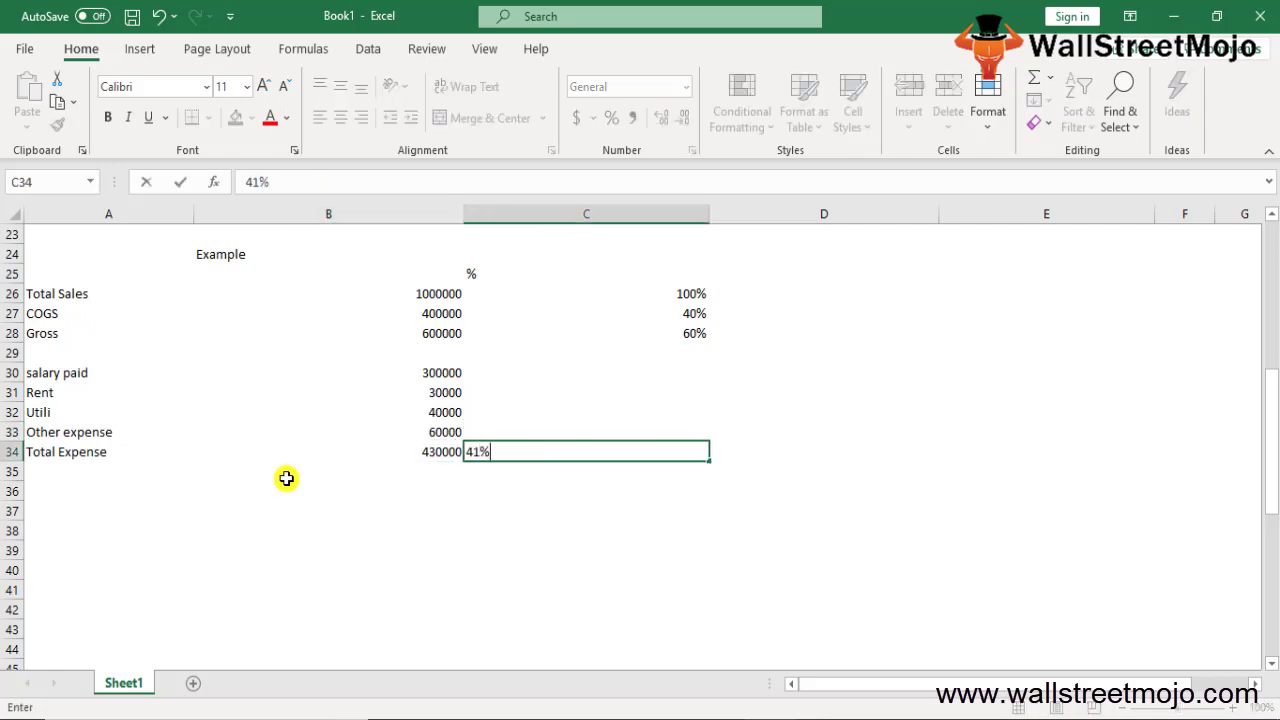
key("Return")
key("Up")
type("43")
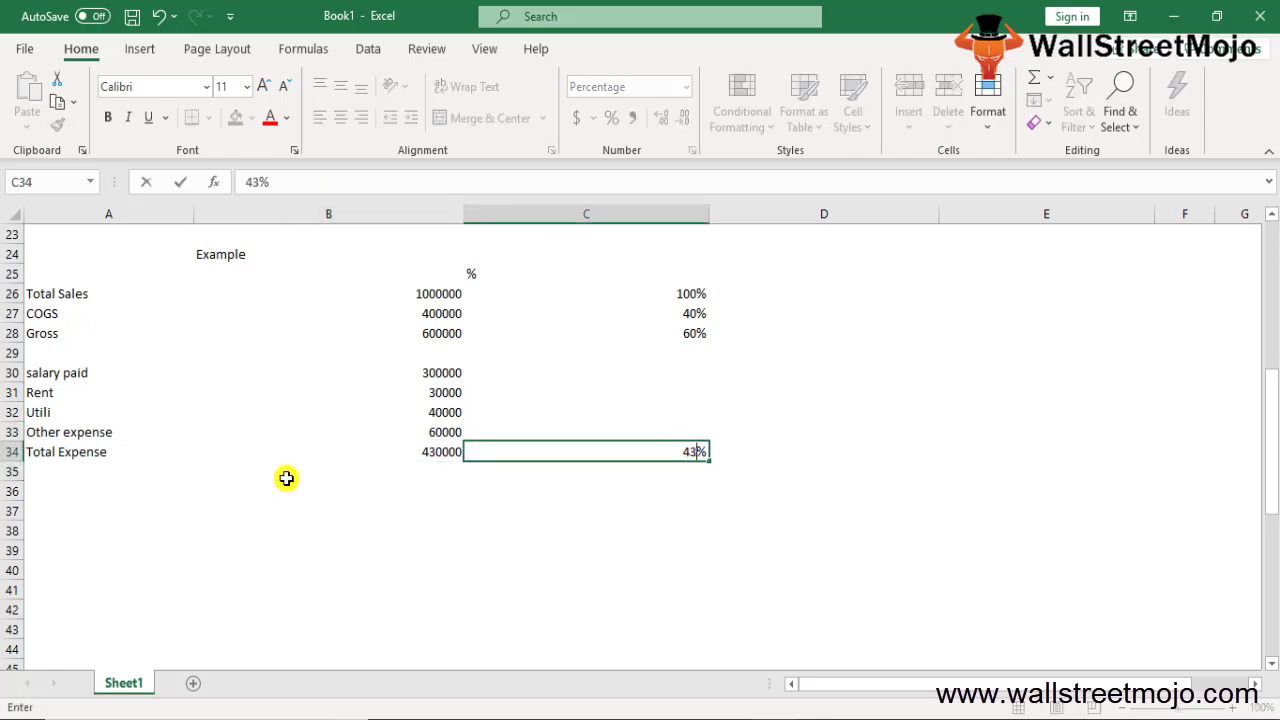
key("Up")
- Enter 30 for salary paid in C30 and 3 for Rent in C31 of the percentage column
key("Up")
key("Up")
key("Up")
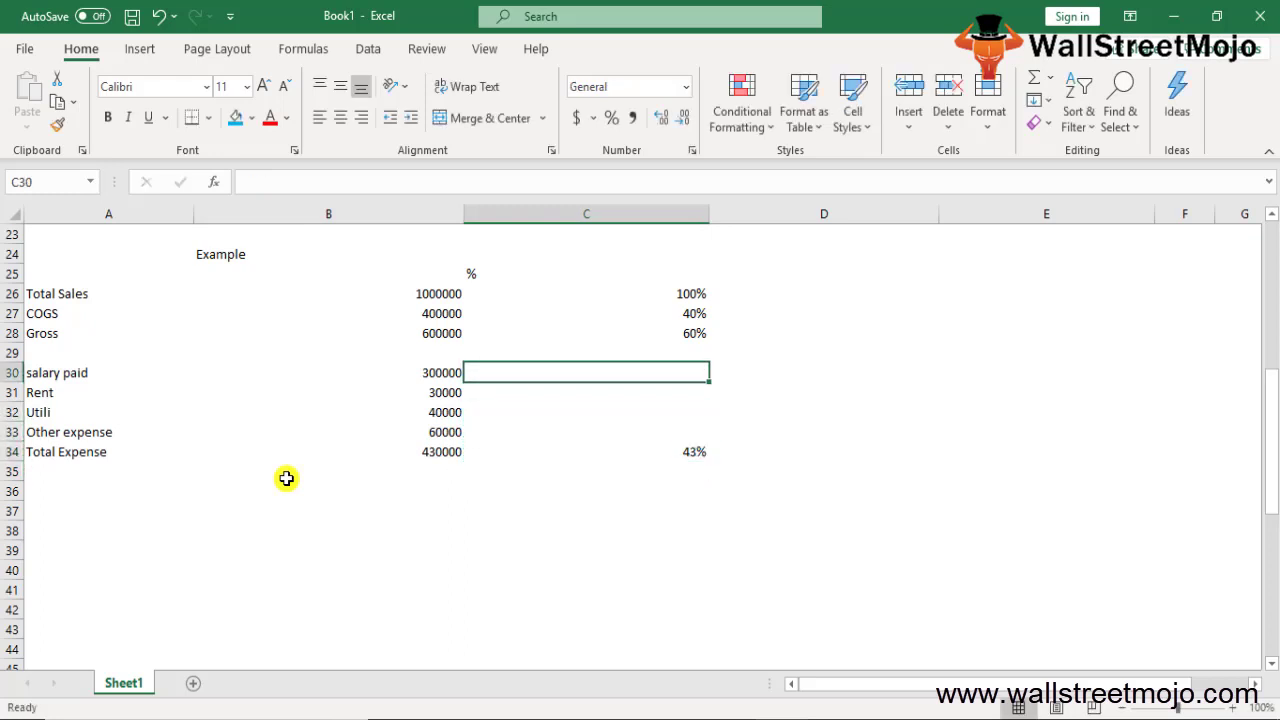
type("30")
key("Return")
type("3")
key("Return")
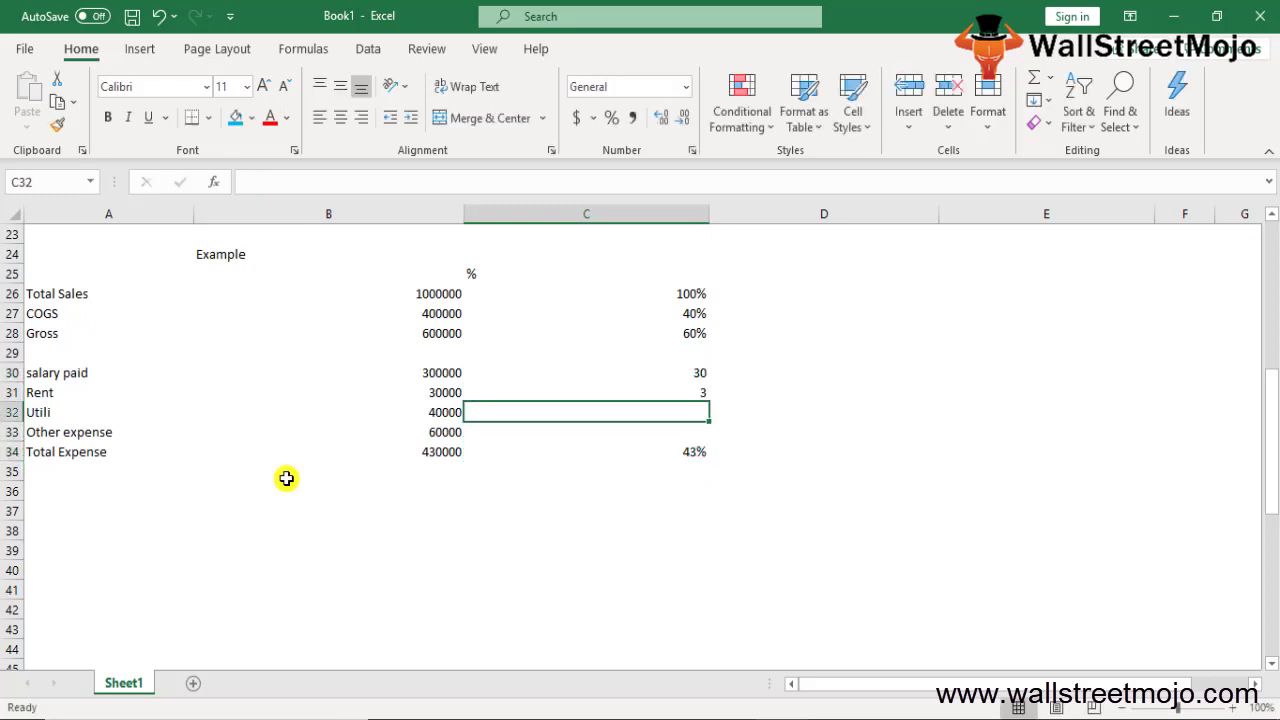
- Enter 4 for Utili in cell C32 and 6 for Other expense in cell C33
type("4")
key("Return")
type("6")
key("Return")
- Apply the percentage format to the four expense shares in cells C30:C33
scroll(286, 478, "up", 1)
left_click_drag(640, 432, 640, 490)
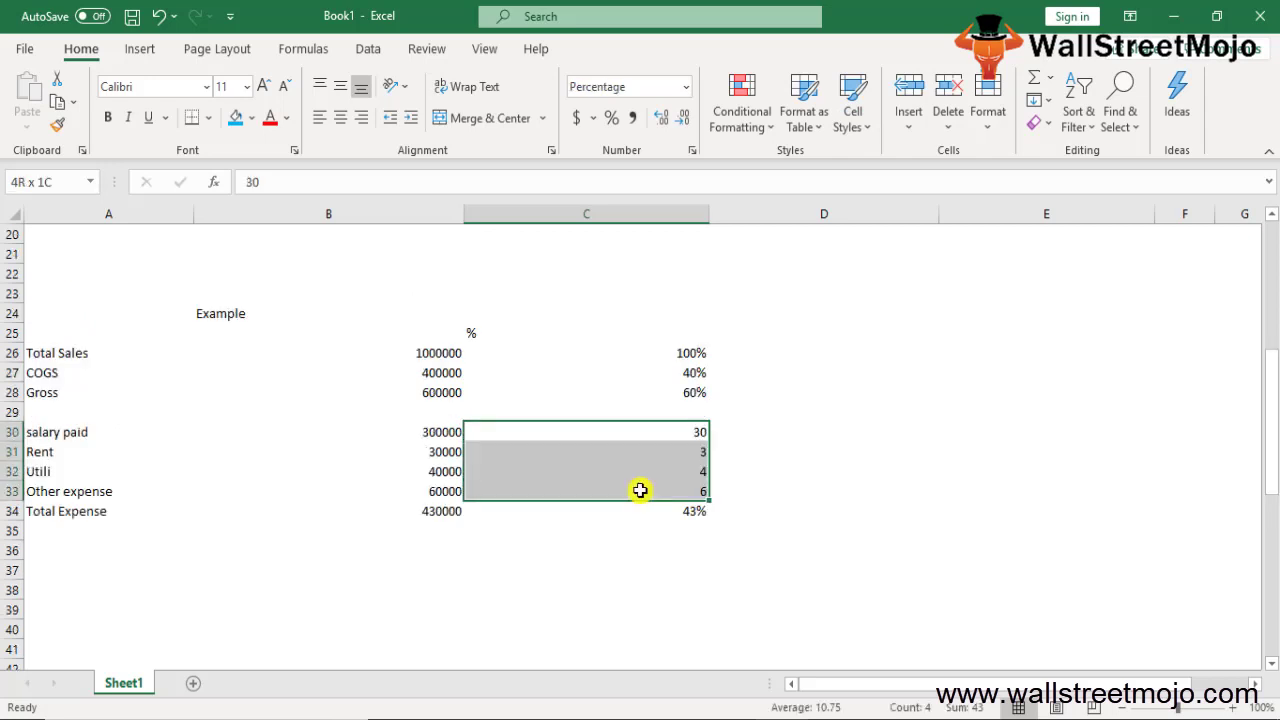
left_click(611, 117)
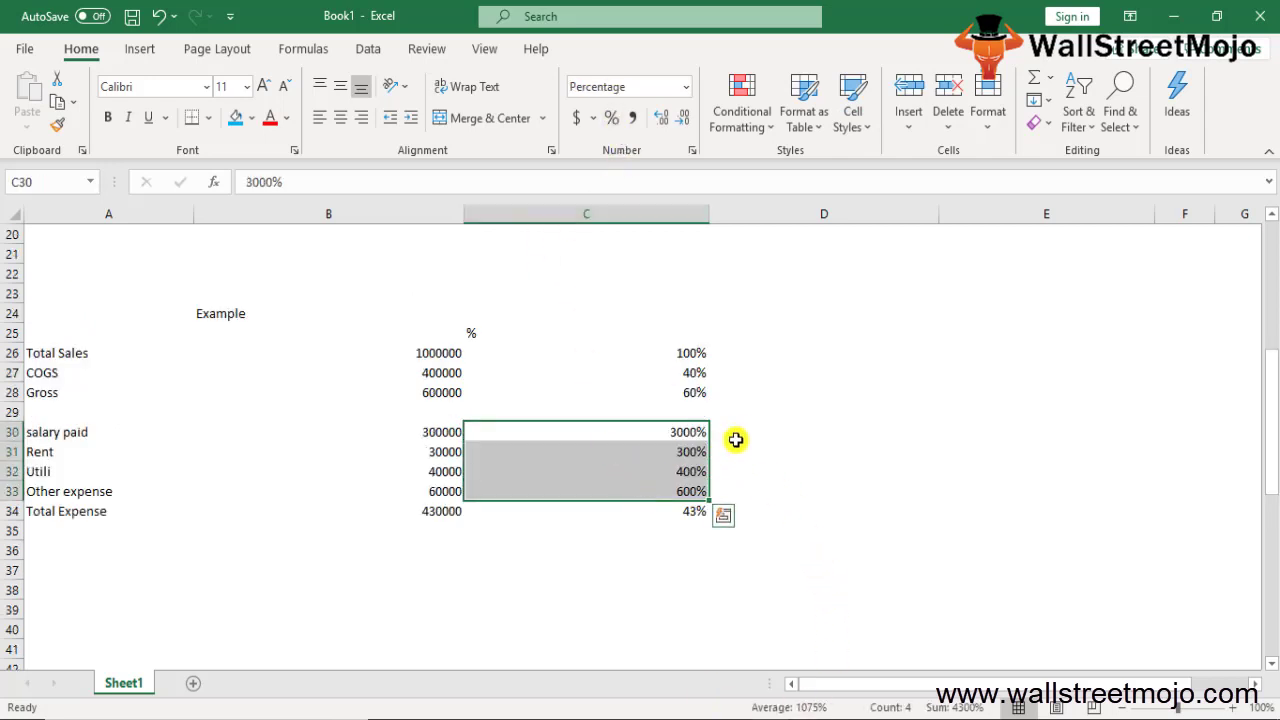
- Re-enter the expense percentages in C30:C33 as 30%, 3%, 4% and 6%
key("Down")
key("Up")
type("30")
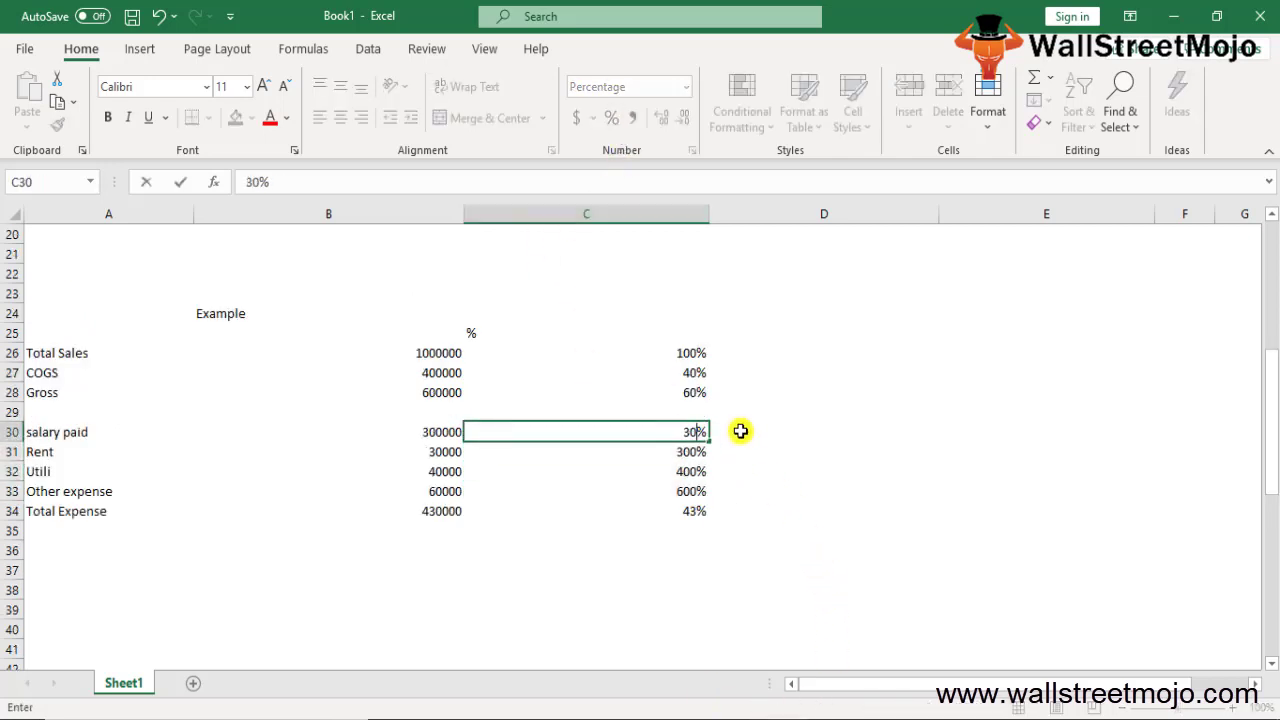
key("Return")
type("3")
key("Return")
type("4")
key("Return")
type("6")
key("Return")
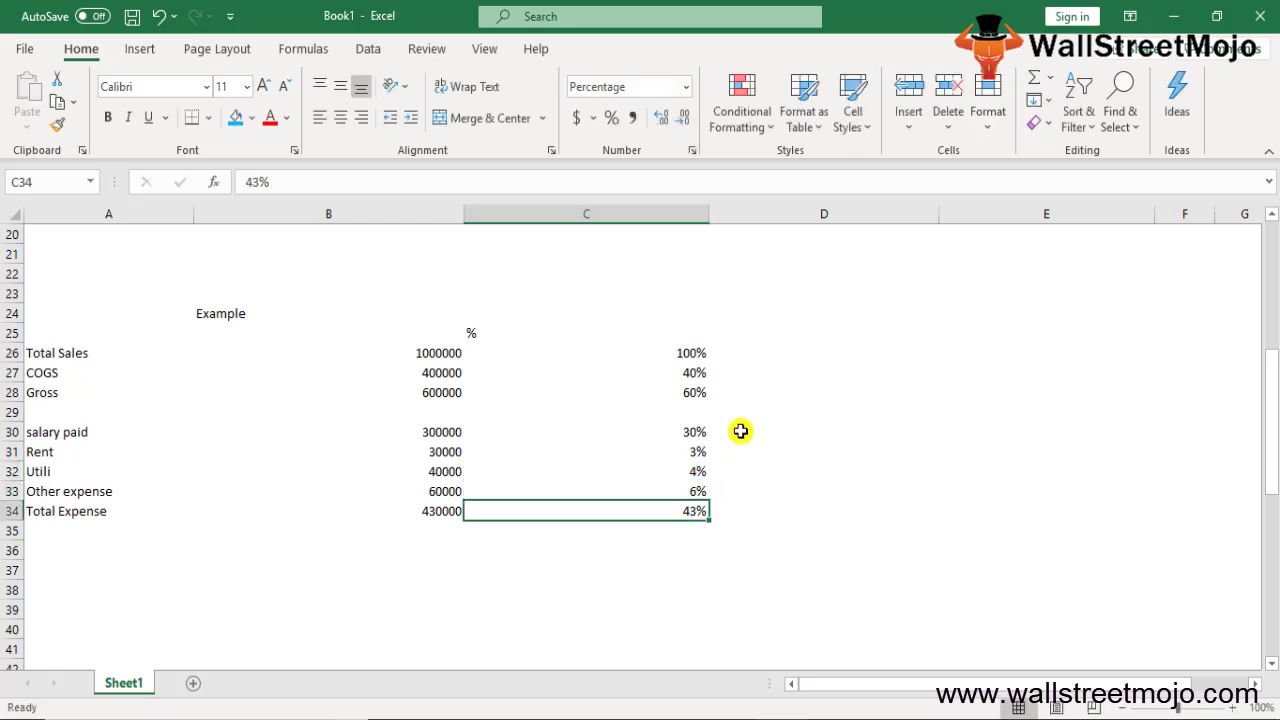
- Add the row label "Net profit" in cell A35 below Total Expense
key("Down")
key("Left")
key("Left")
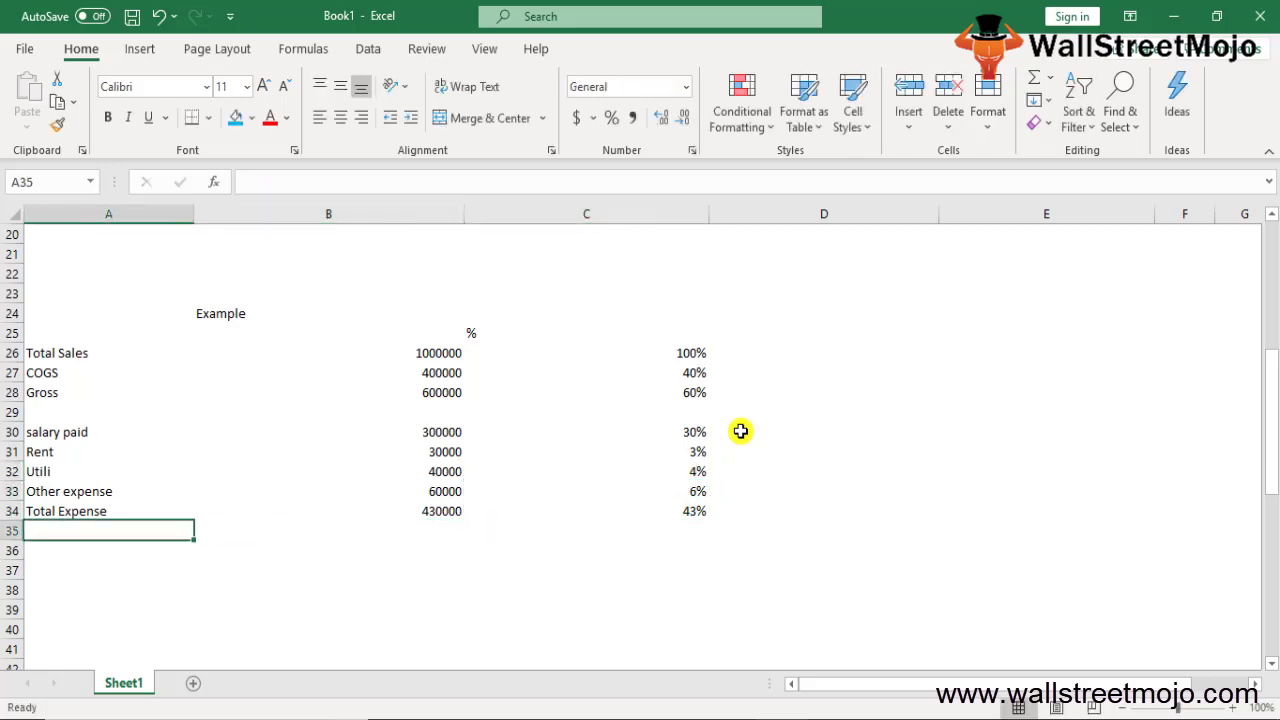
type("Net profit")
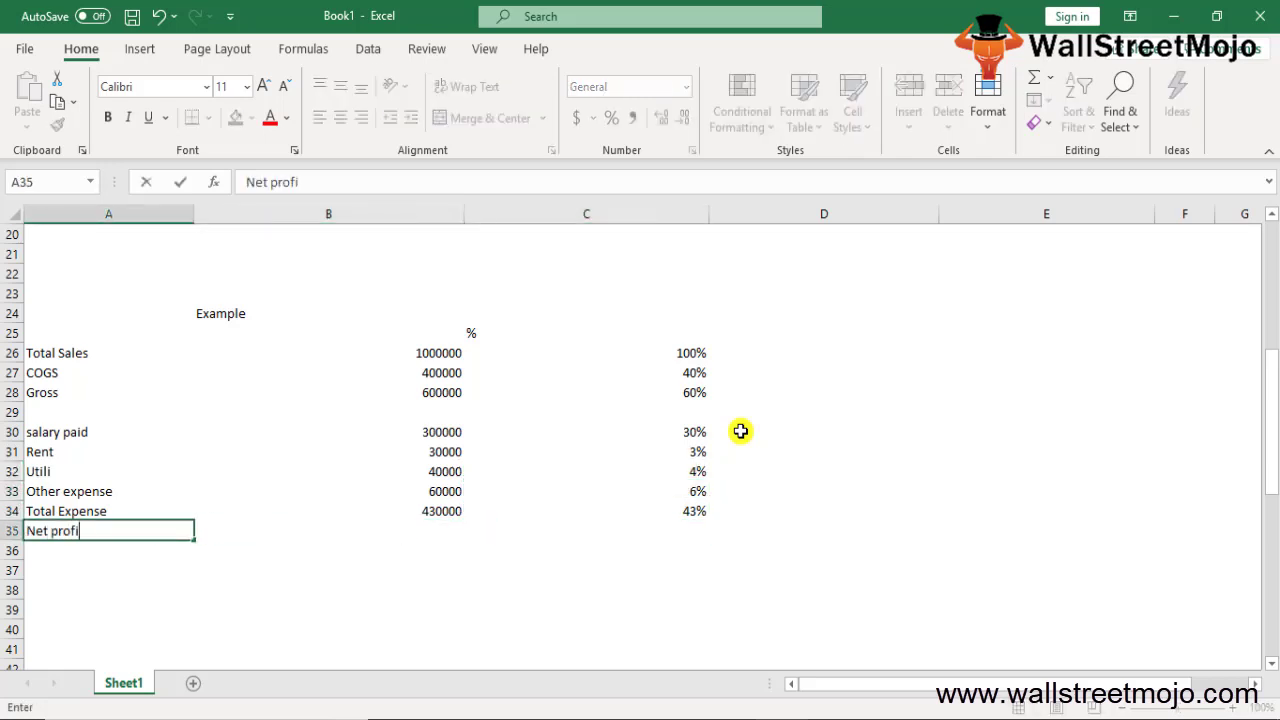
key("Return")
- Calculate net profit in cell B35 with the formula =B28-B34
key("Up")
key("Right")
type("=")
key("Up")
key("Up")
key("Up")
key("Up")
key("Up")
key("Up")
key("Up")
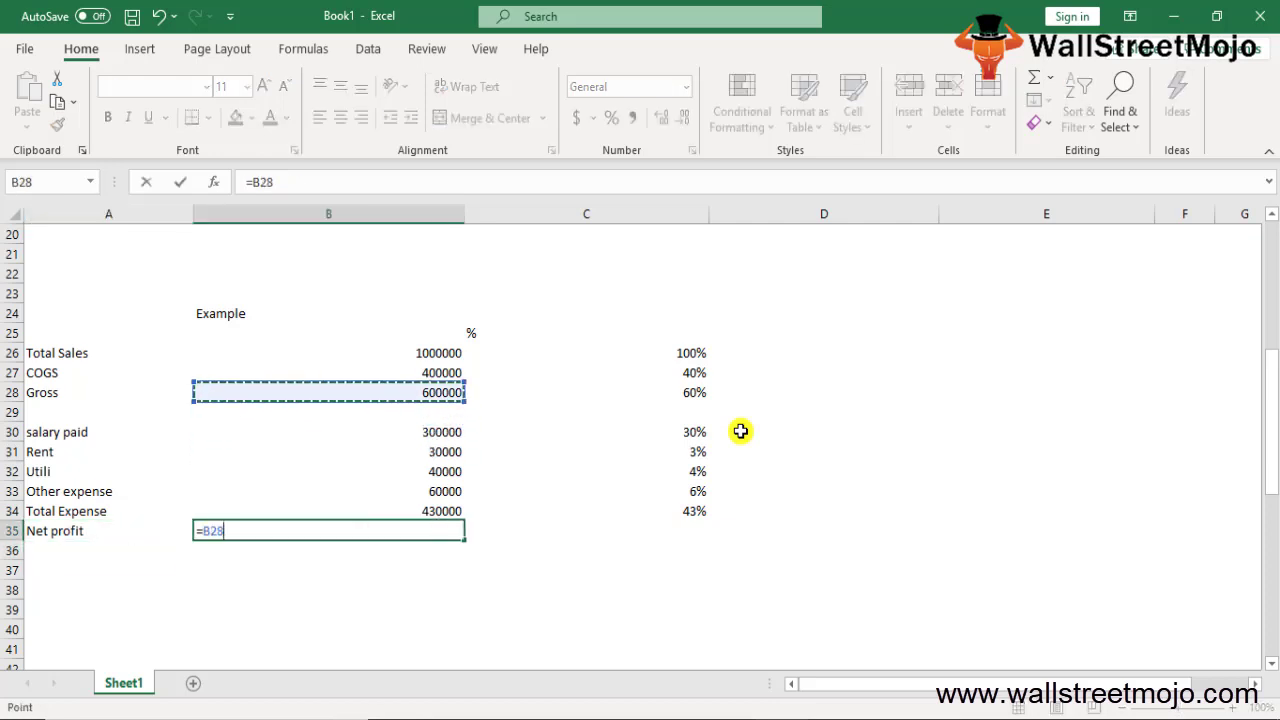
type("-")
key("Up")
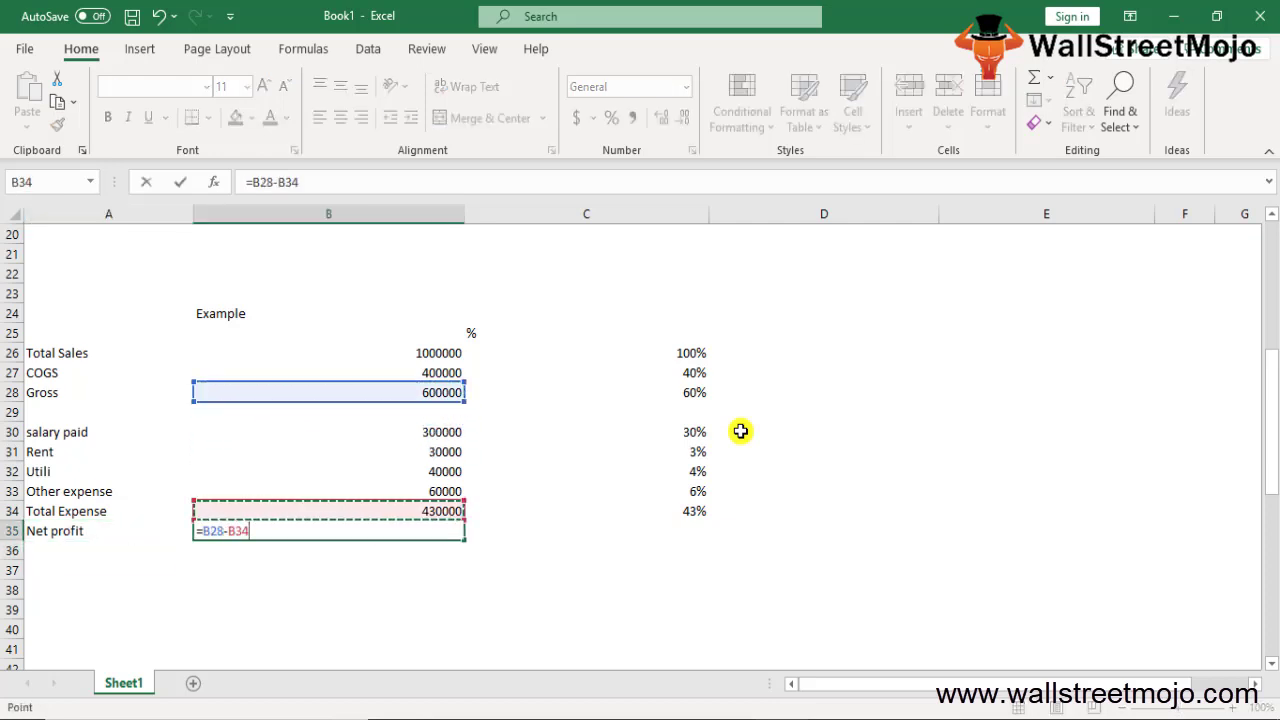
key("Return")
- Enter 17 as the Net profit percentage in cell C35
key("Up")
key("Right")
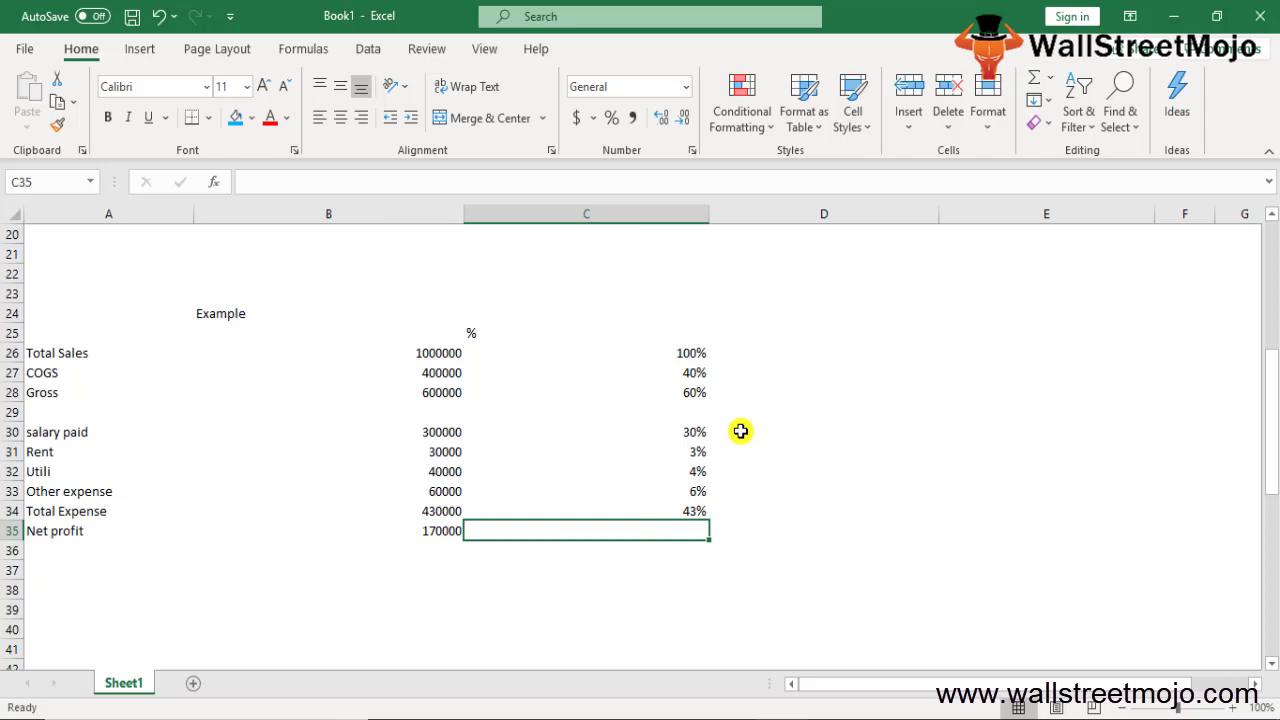
type("17")
key("Return")
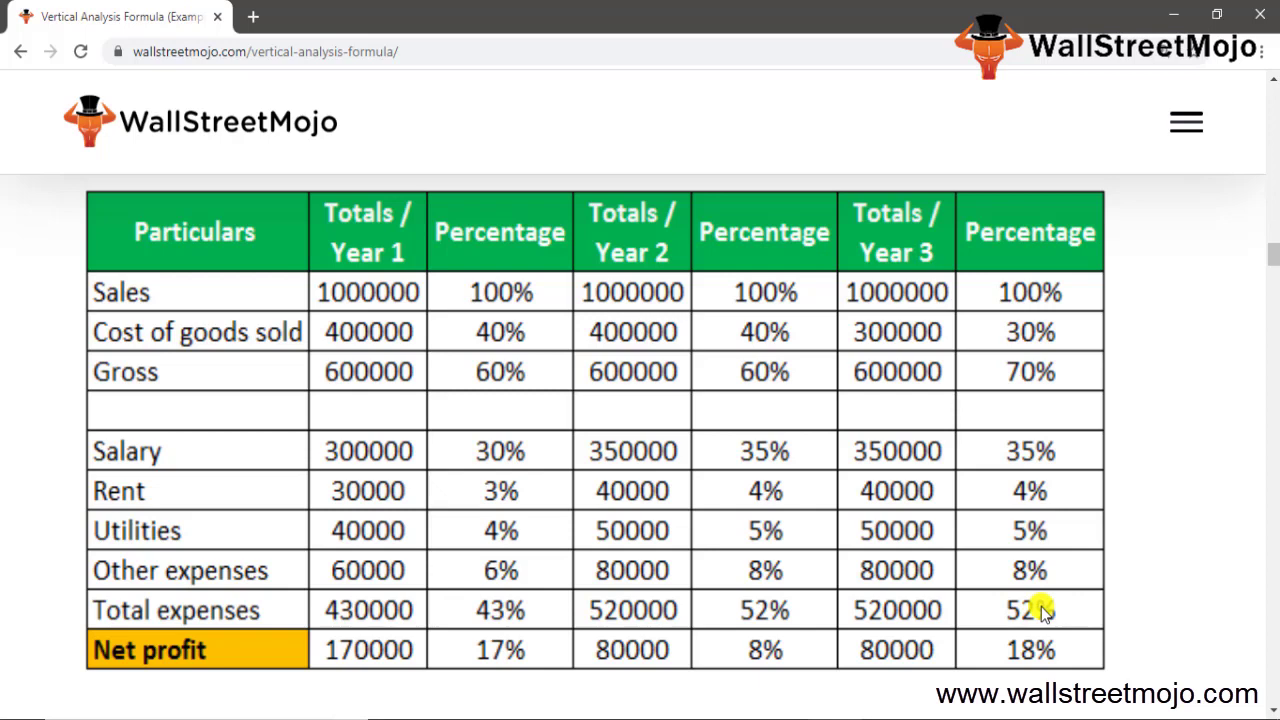
- Examine the balance sheet example and its vertical analysis formula on the WallStreetMojo web page in the browser
scroll(782, 460, "down", 10)
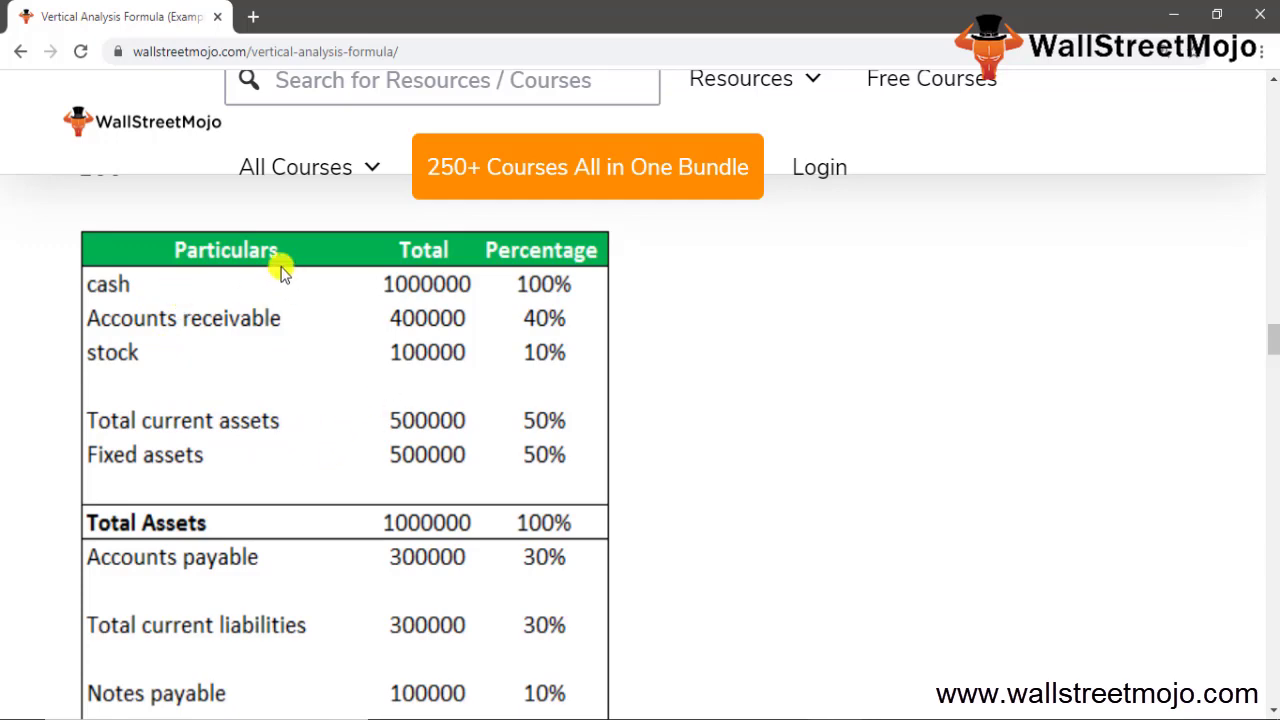
scroll(300, 557, "down", 3)
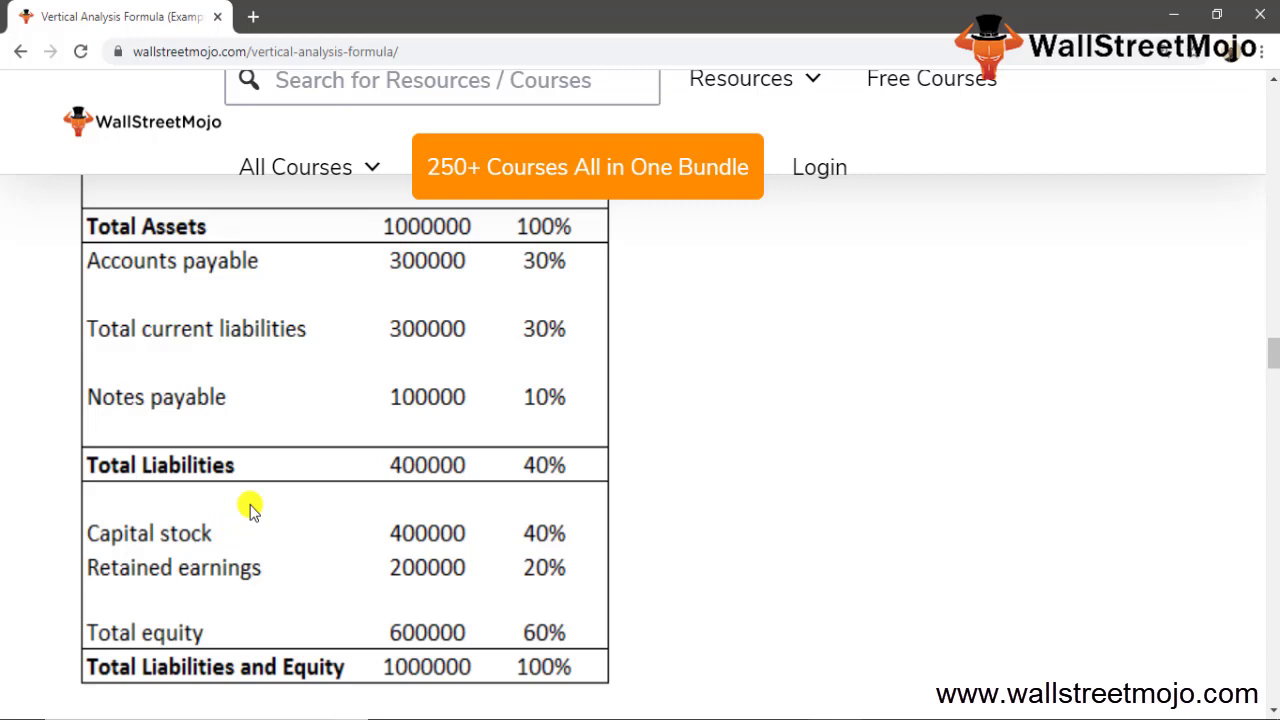
scroll(250, 508, "up", 4)
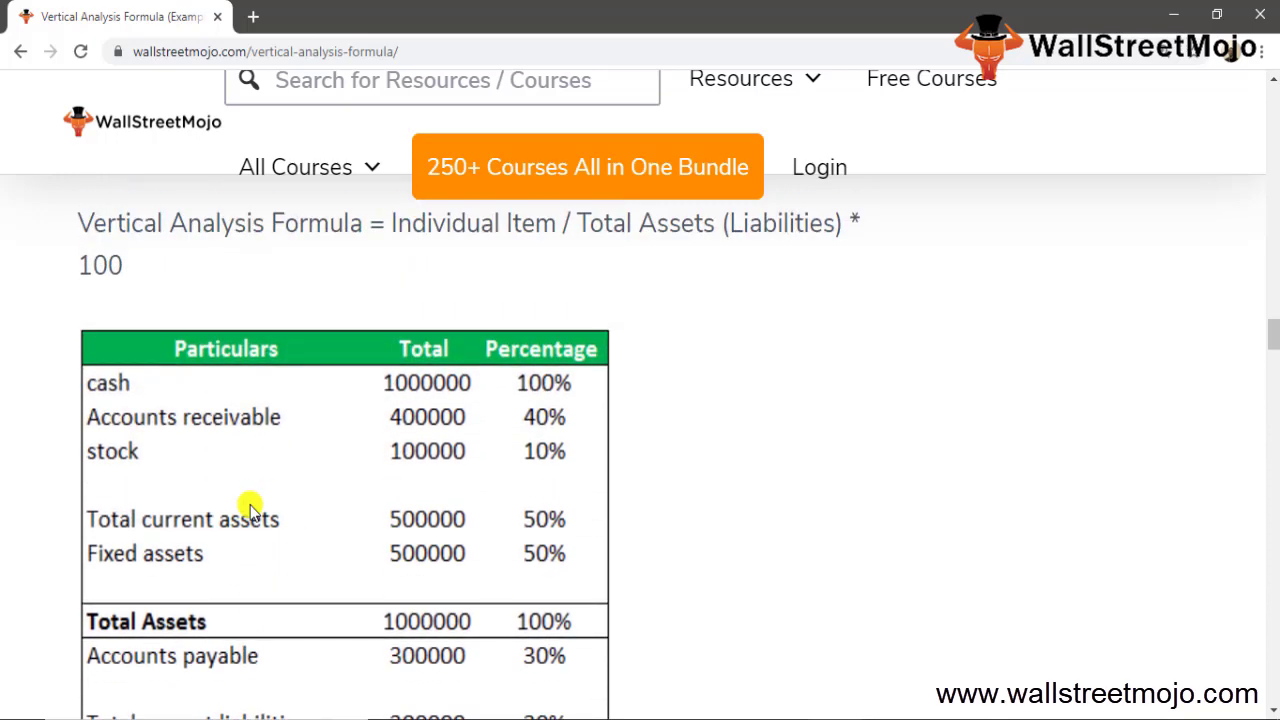
scroll(250, 508, "down", 2)
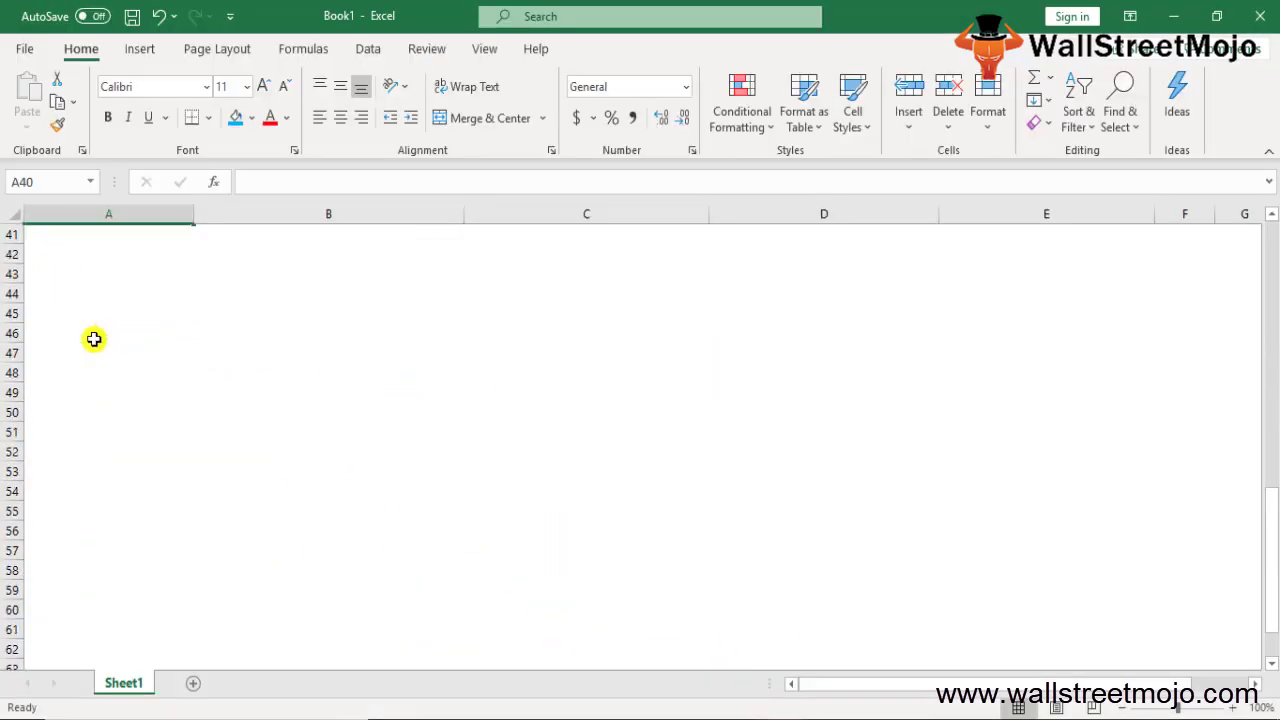
- In the Excel worksheet, enter the heading "Advantages of the vertical analysis formula" in cell B40
scroll(188, 302, "up", 1)
key("Right")
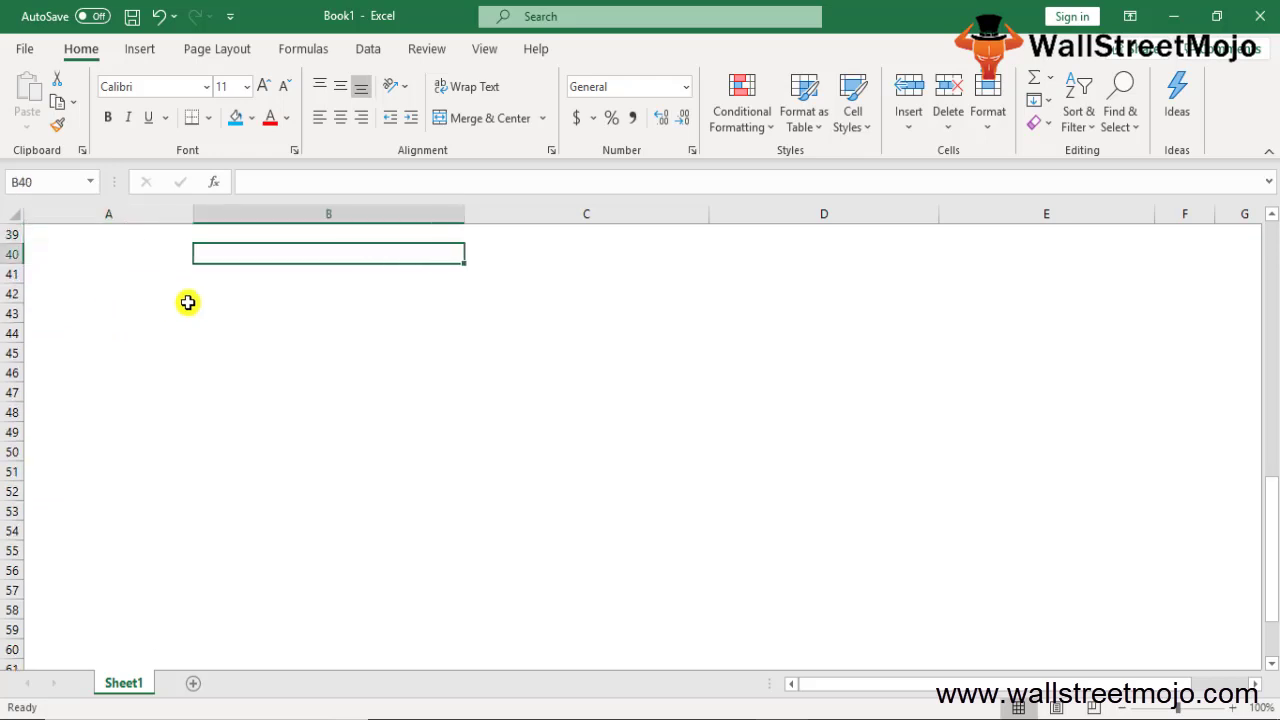
type("Advanta")
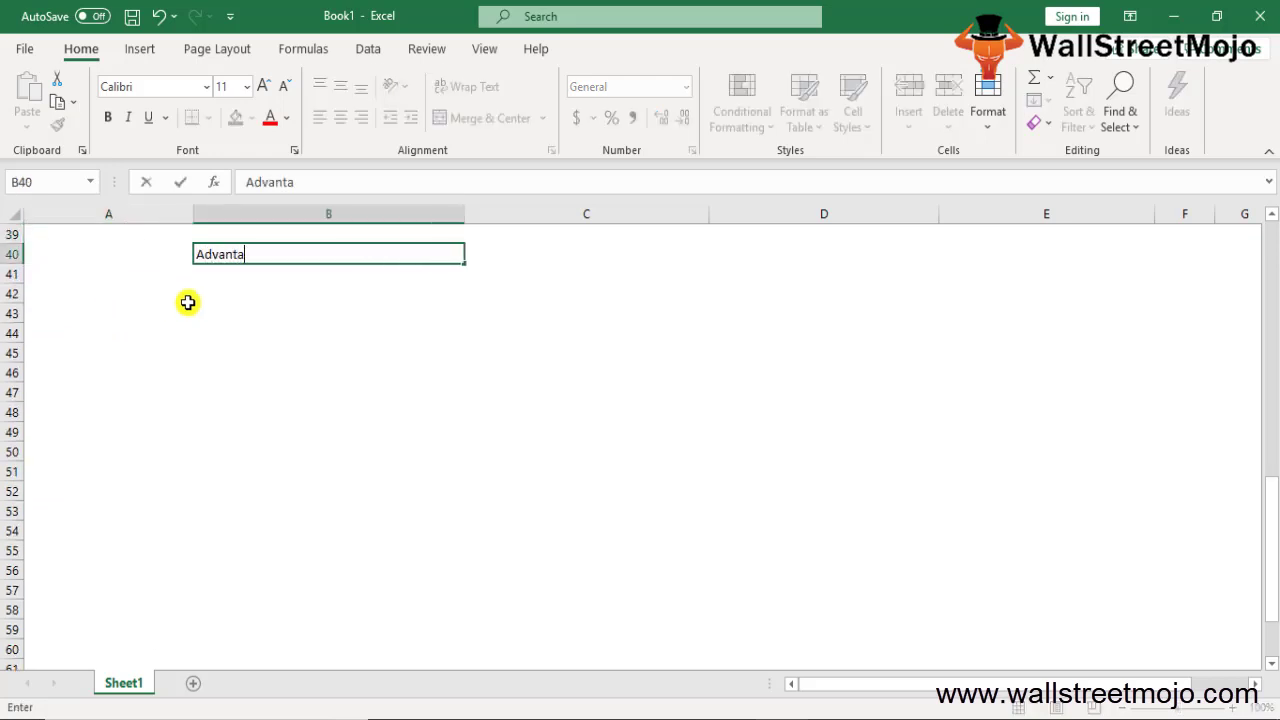
type("ges of the v")
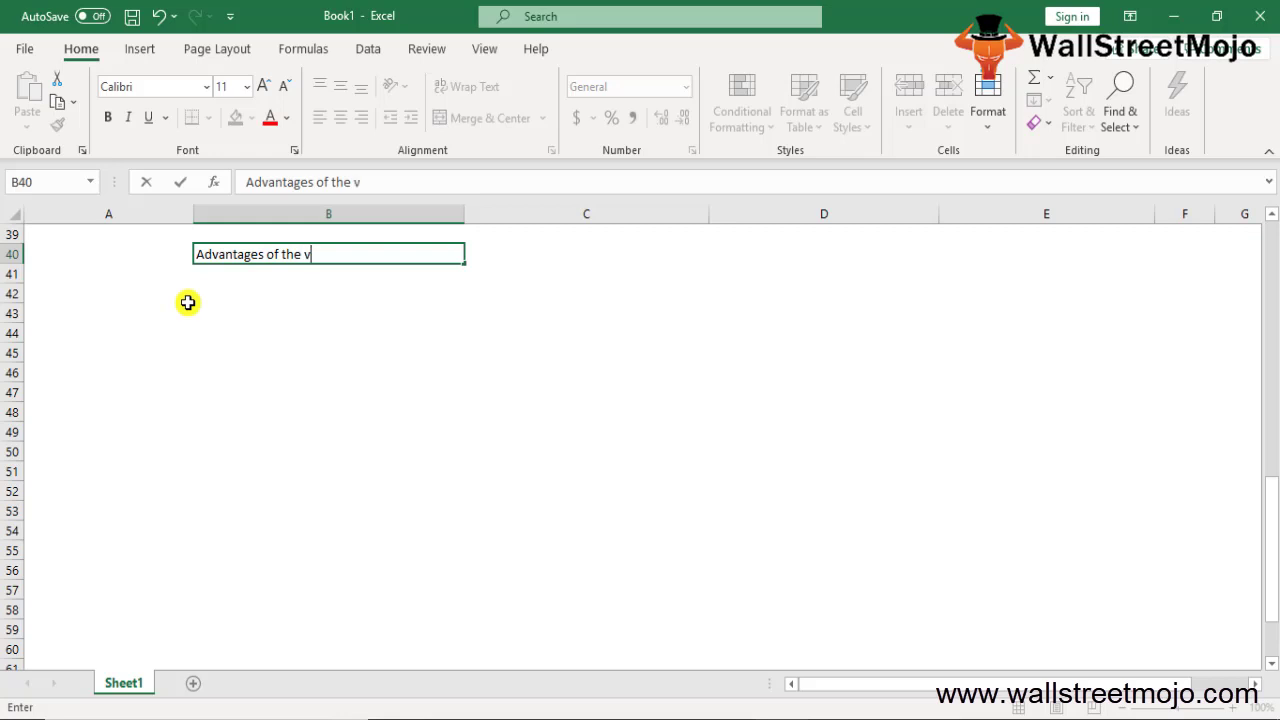
type("ertical analyis")
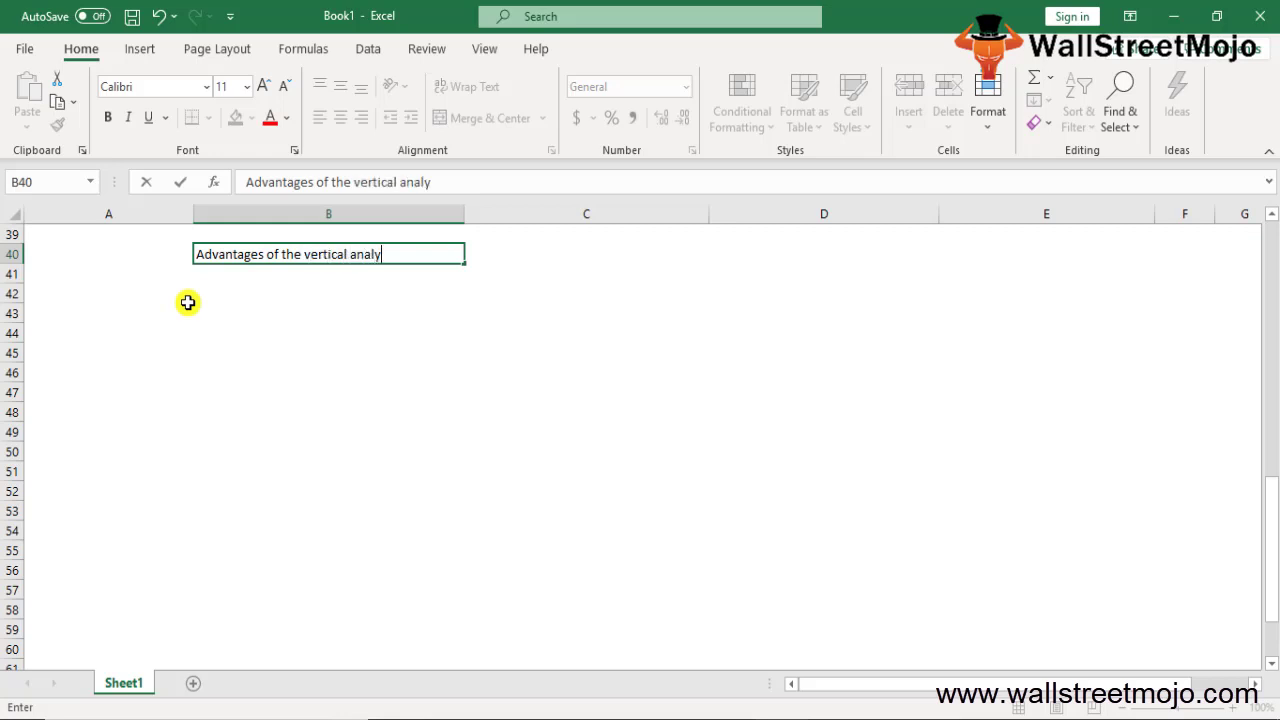
key("BackSpace")
key("BackSpace")
type("sis formula")
key("Return")
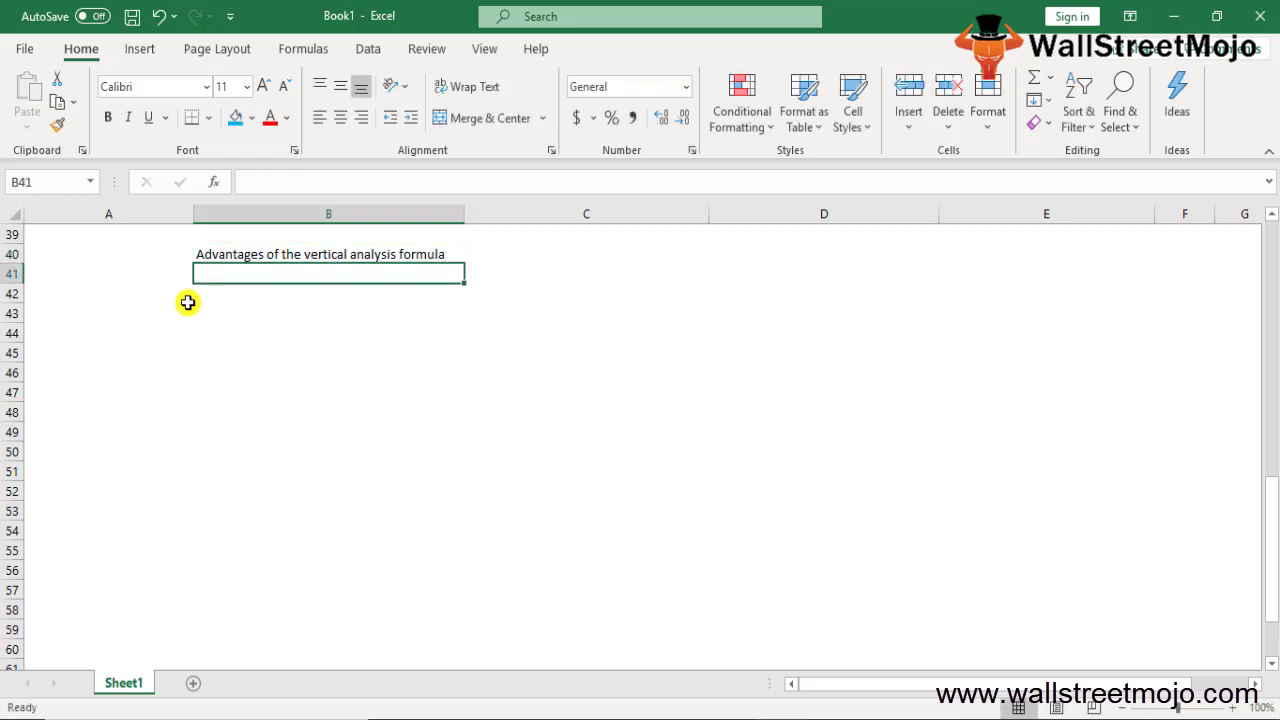
- List the advantages "Comparable %" in cell B42 and "Comparion" in cell B43
key("Down")
left_click(187, 300)
key("Right")
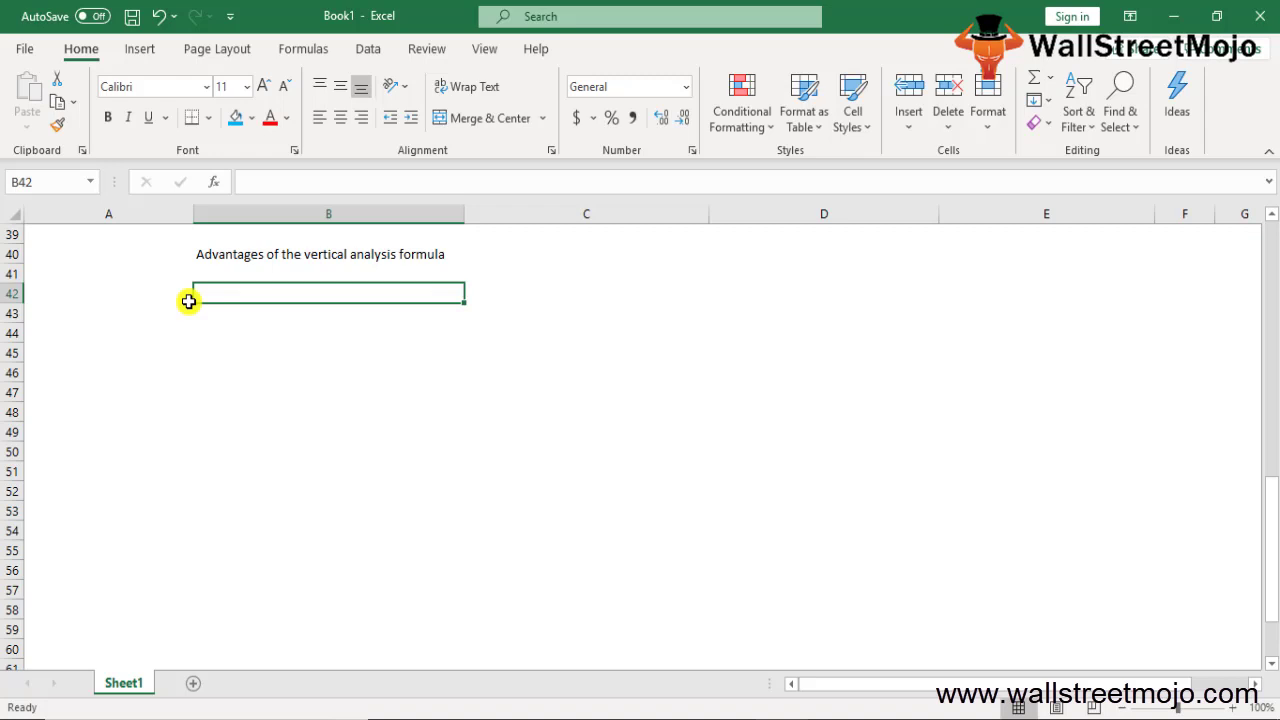
type("Comparable ")
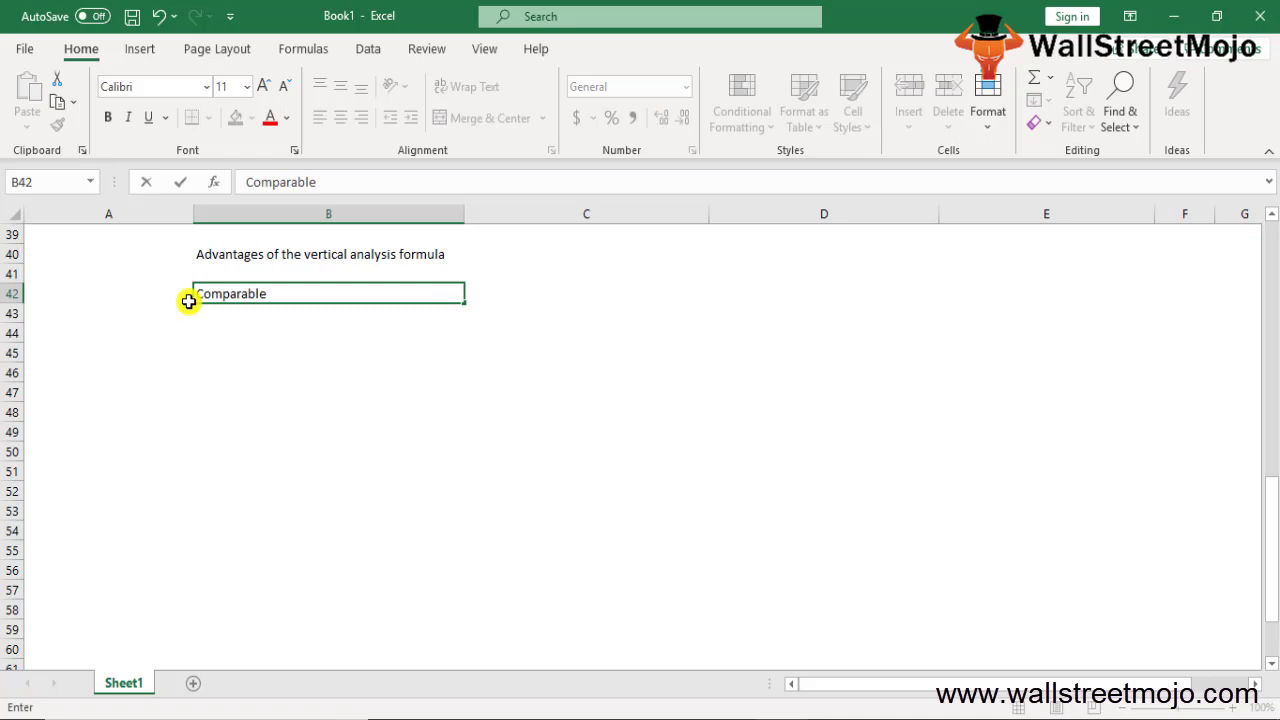
type("%")
key("Return")
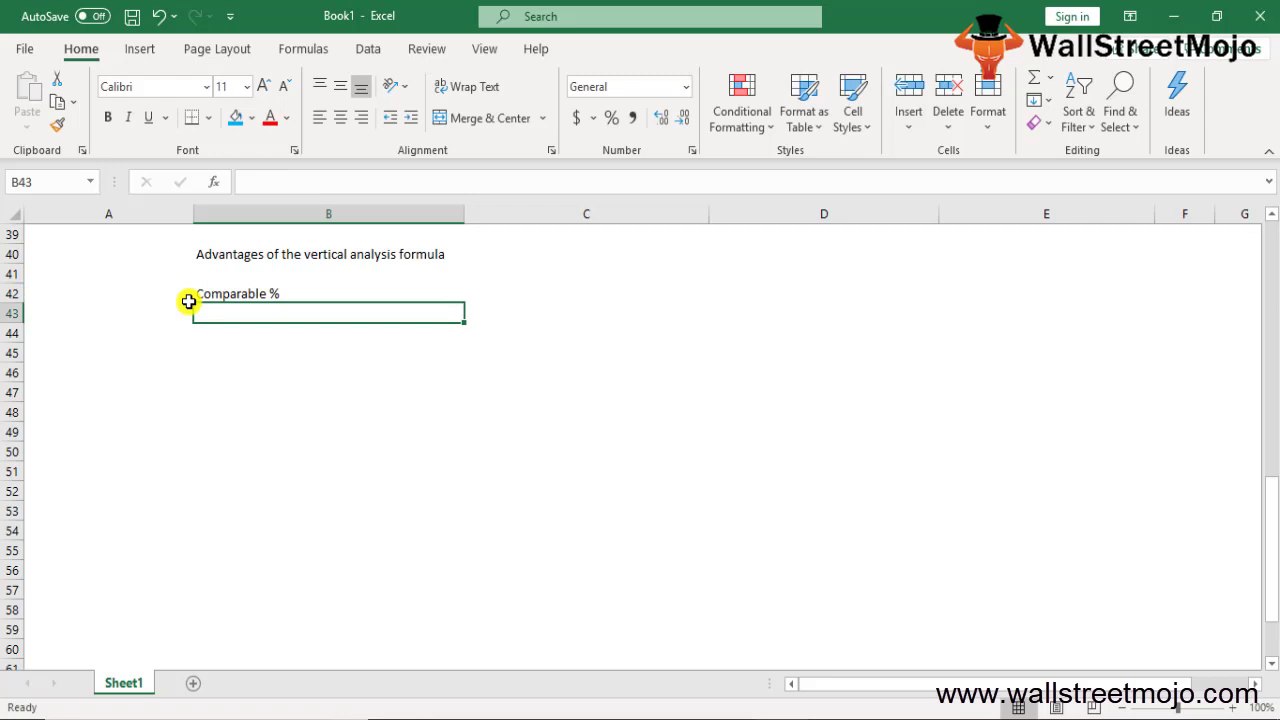
type("Comparion")
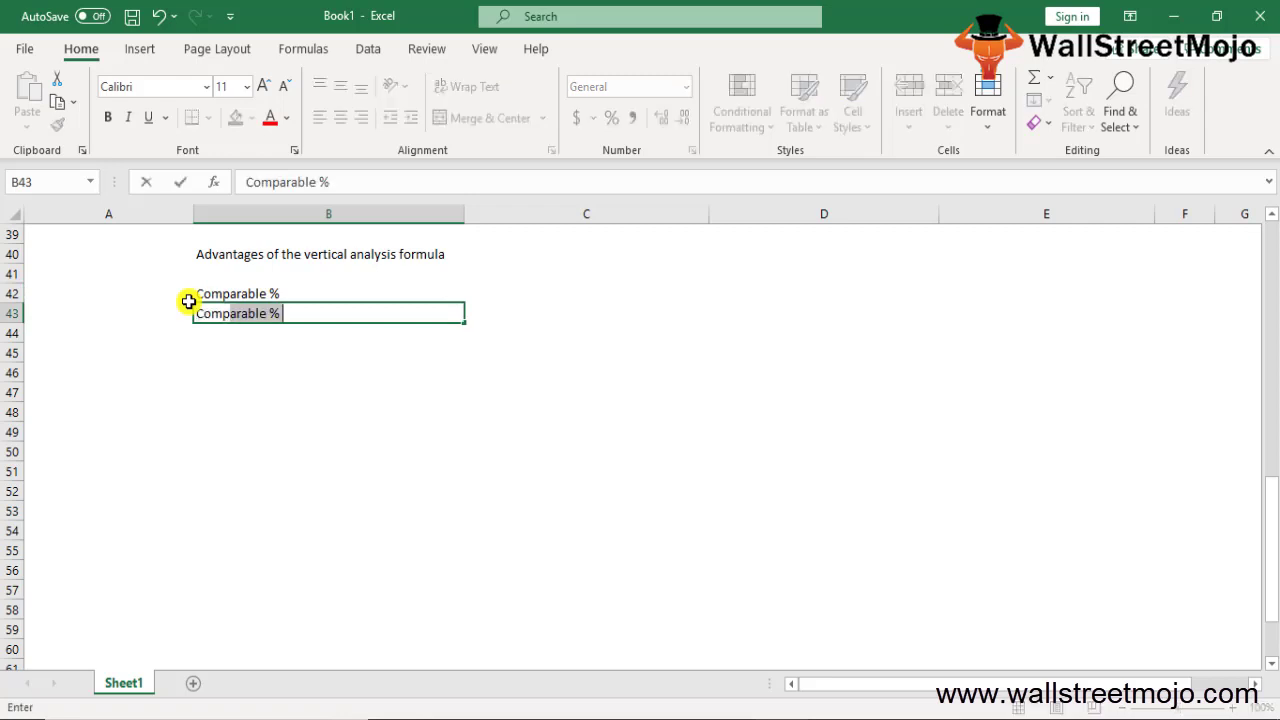
key("Return")
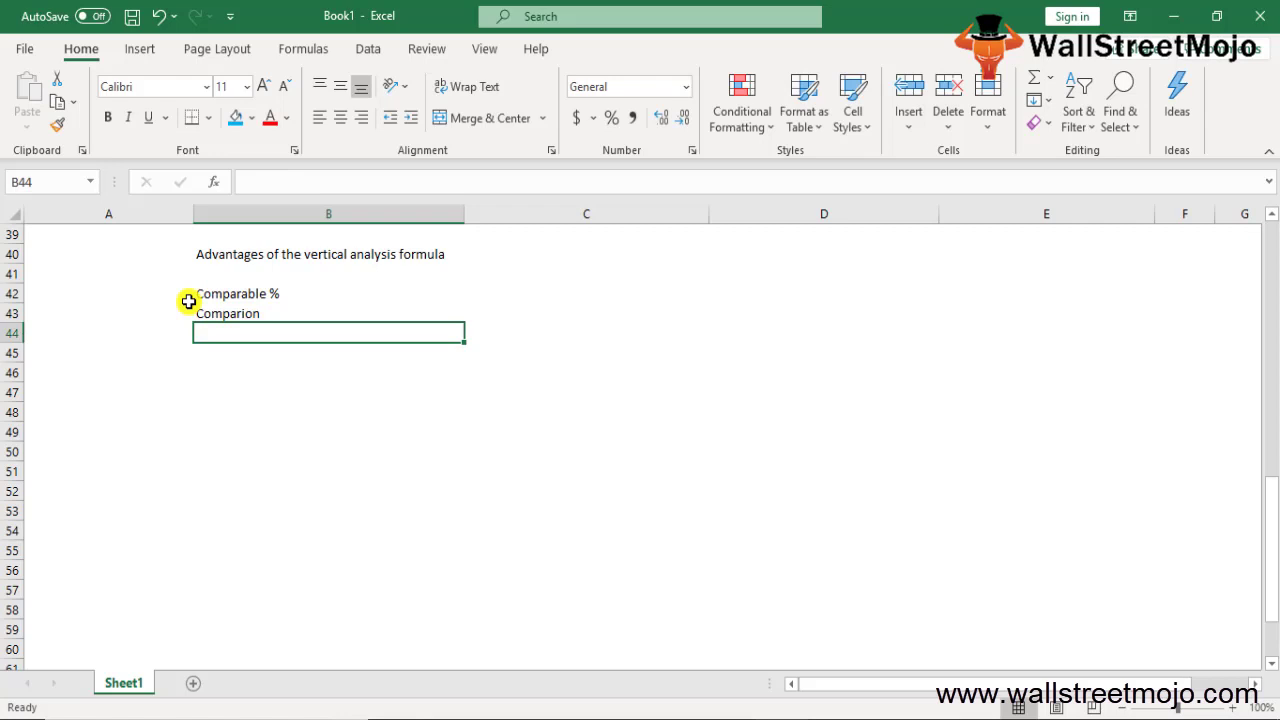
- Add the advantages "Financial statements" in cell B44 and "%/share" in cell B45
type("Financi")
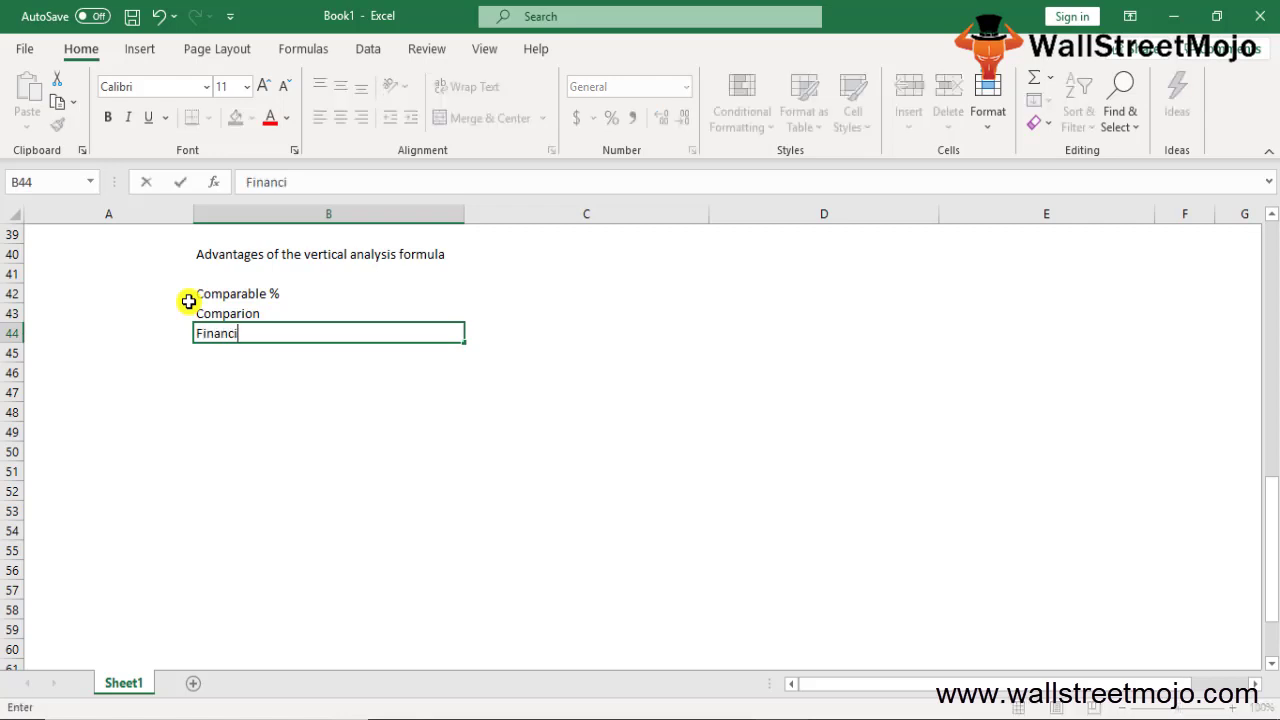
type("al statemen")
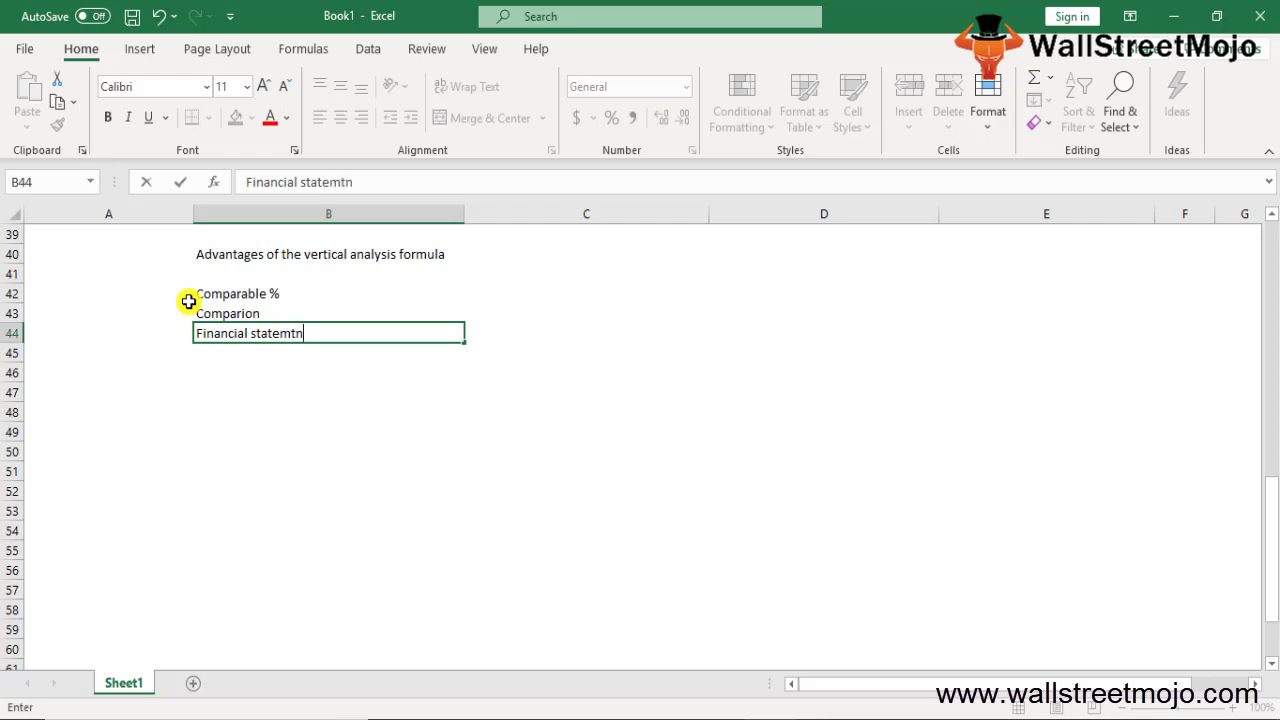
key("BackSpace")
type("ents")
key("Return")
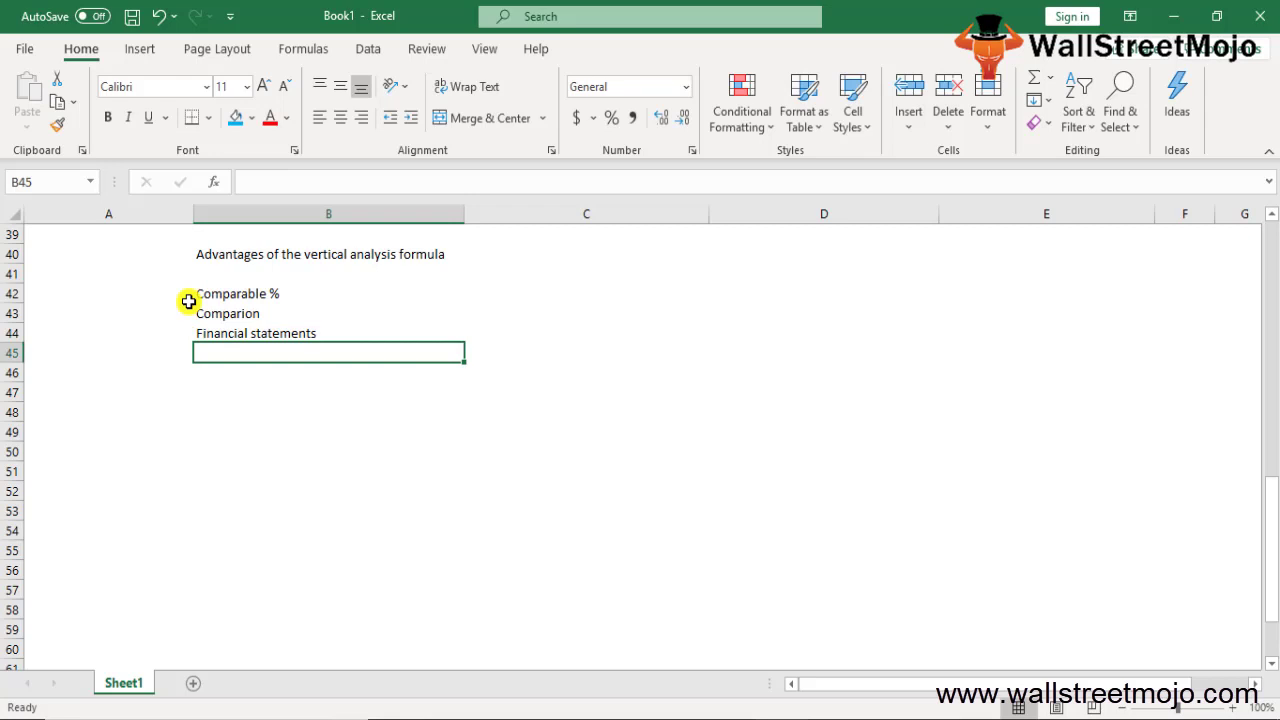
type("%/")
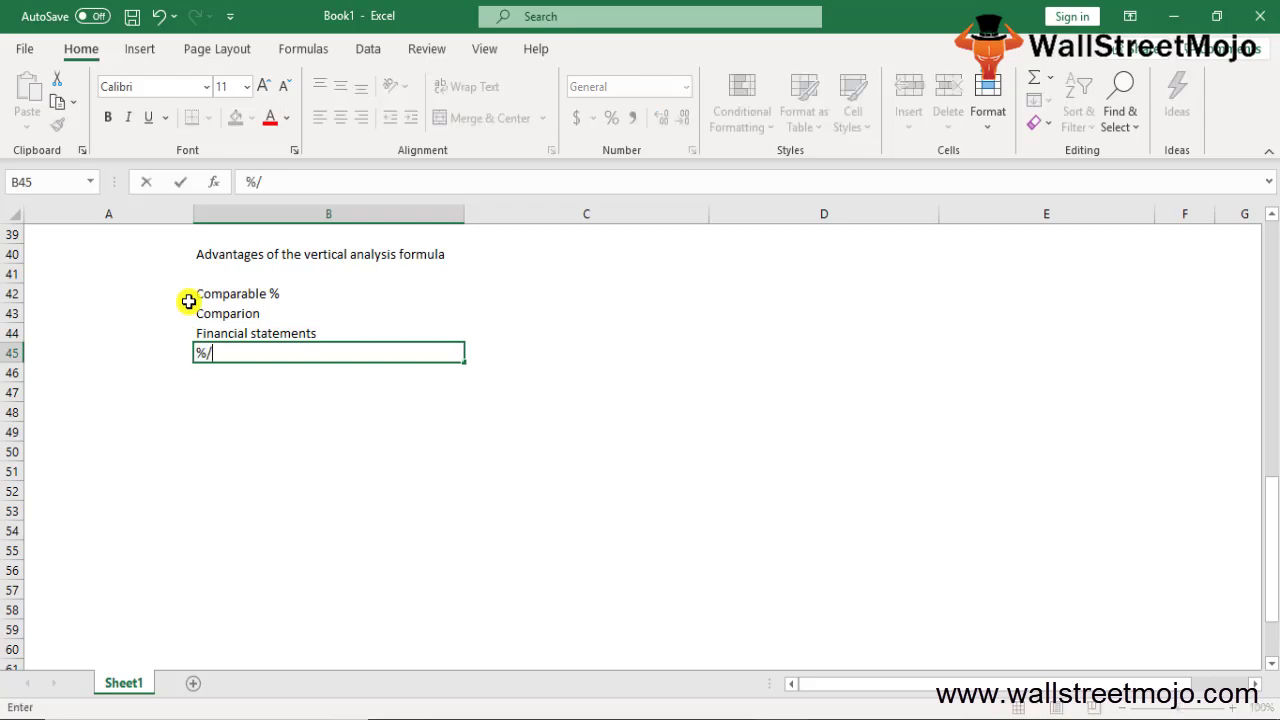
type("share")
key("Return")
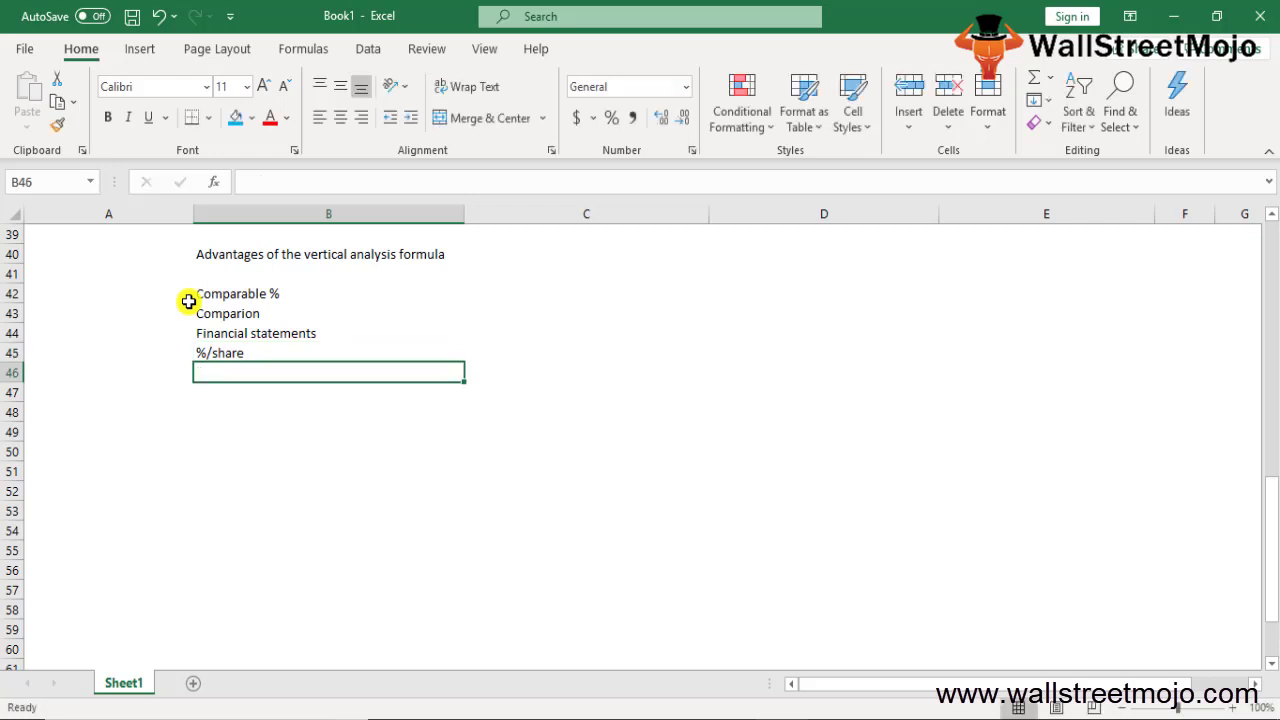
- Enter the advantage "structural compostion cost expenses assets and liablities" in cell B46
type("struc")
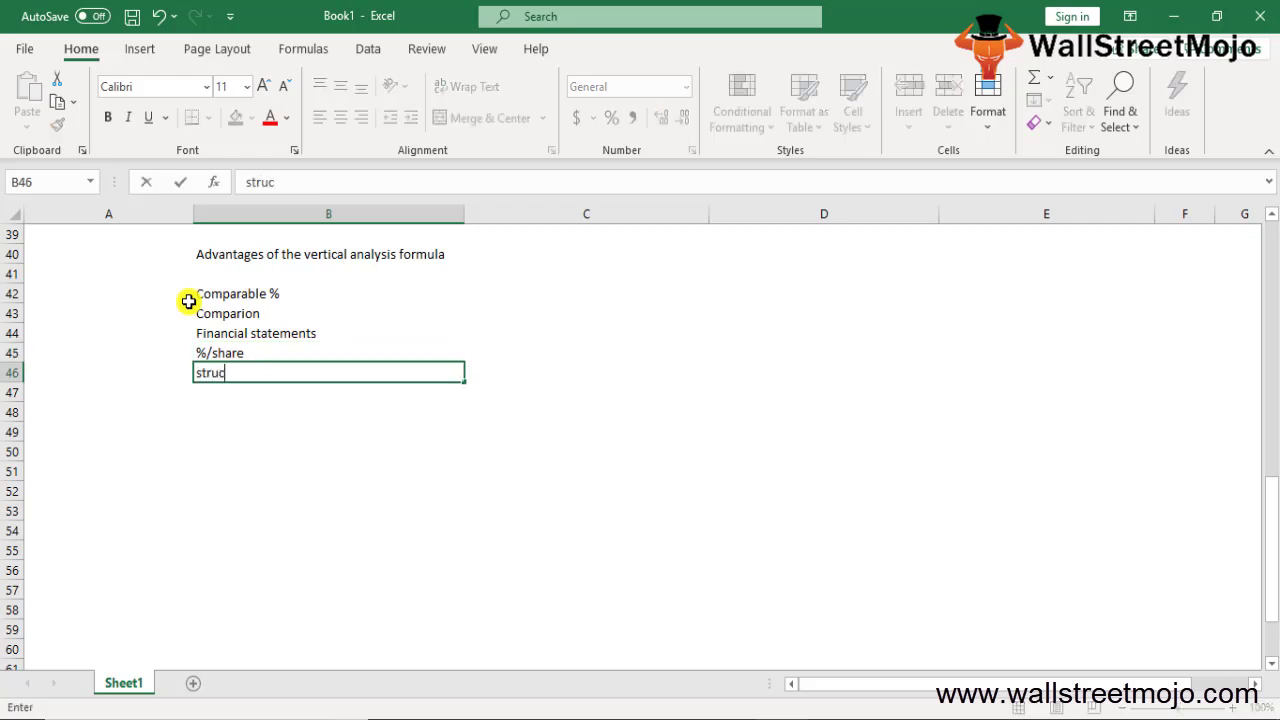
type("tural compo stion")
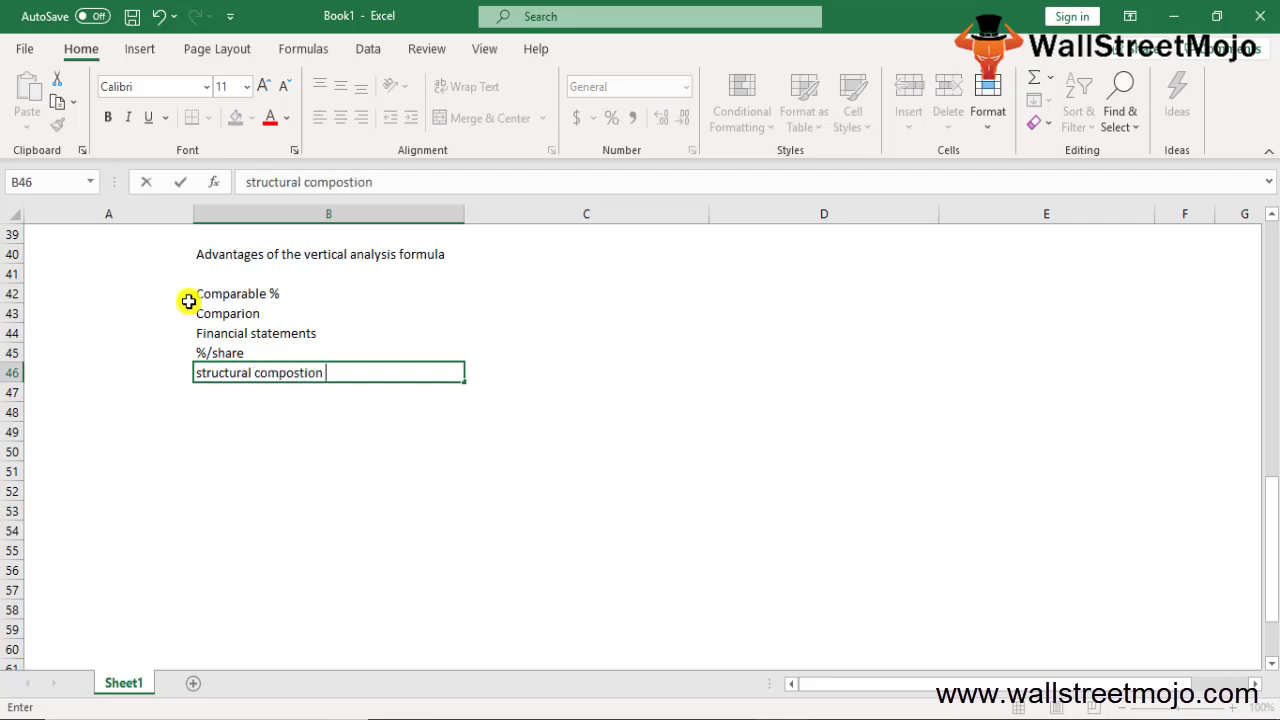
type("  cost expenses as")
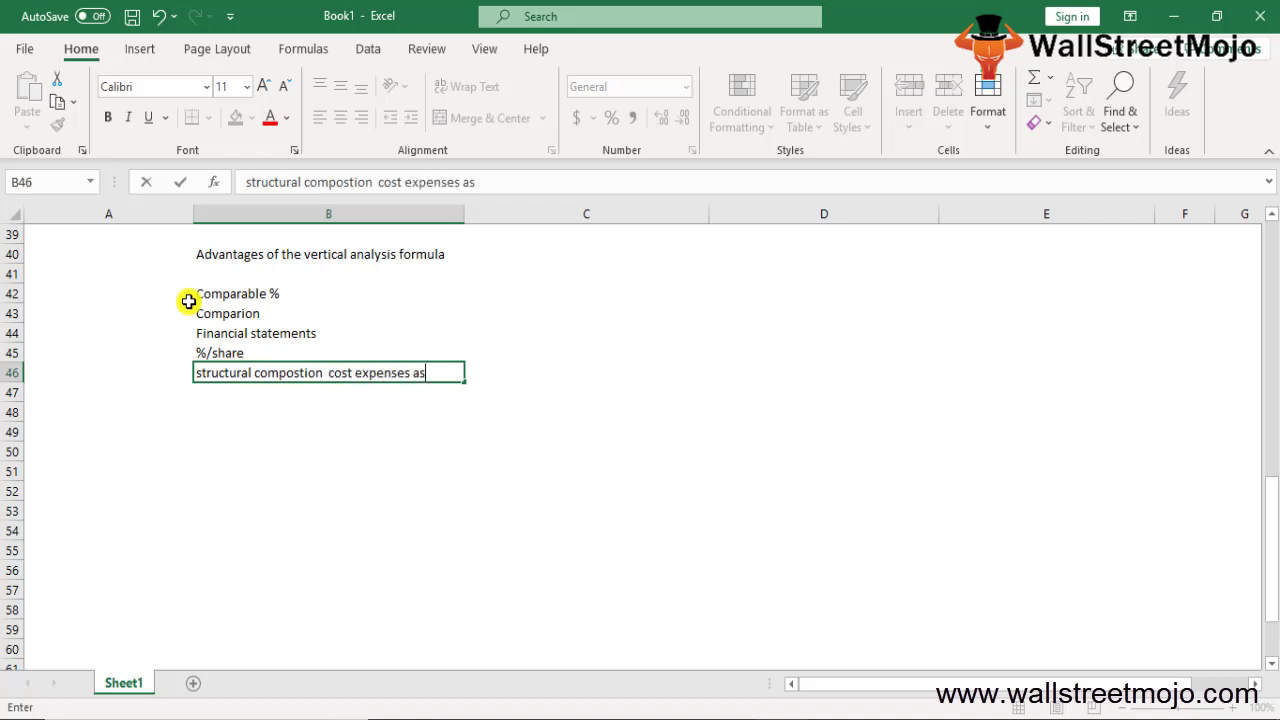
type("sets and liabl")
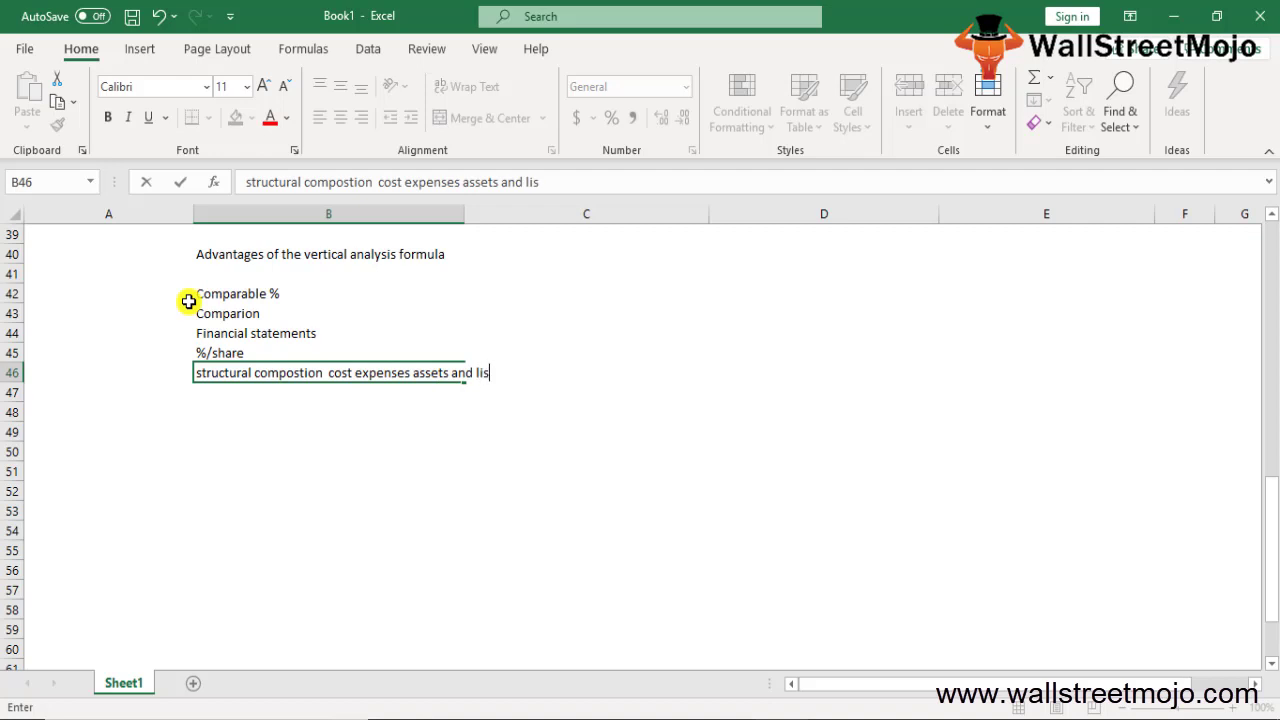
type("ities")
key("BackSpace")
type("s")
key("Return")
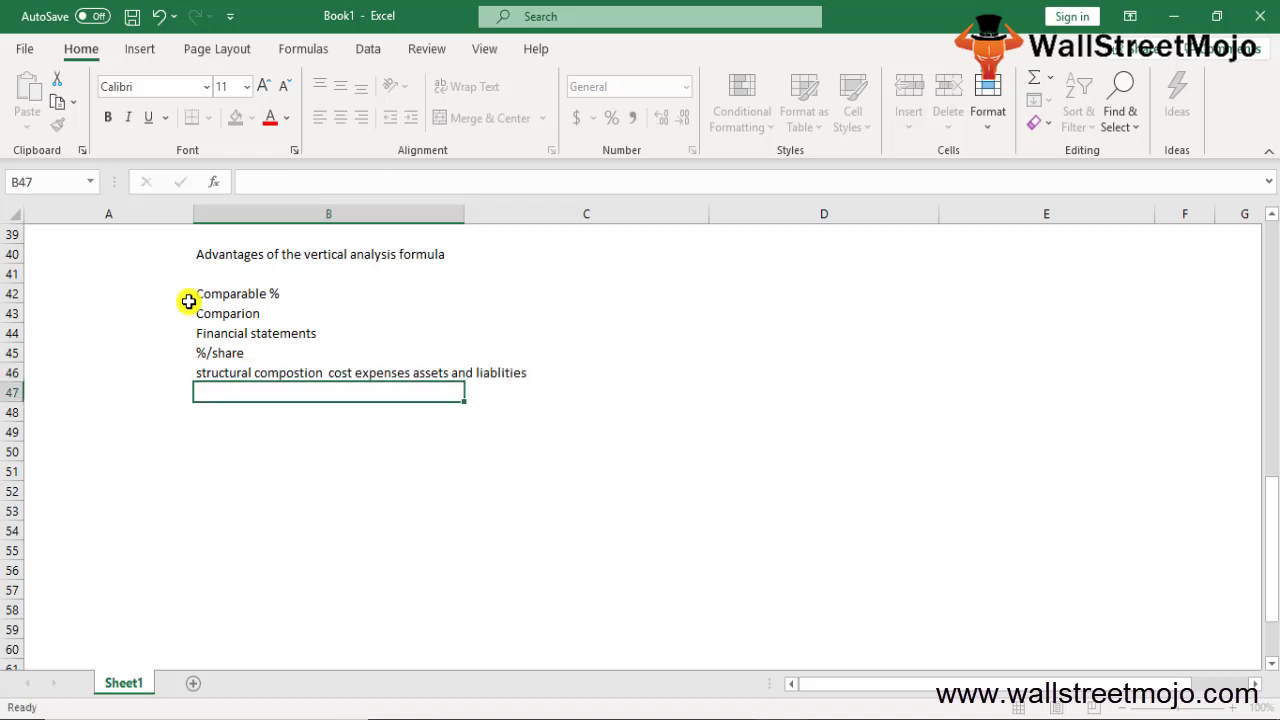
- Enter the heading "Disadvantages" in cell B48, leaving a blank row below the list of advantages
key("Return")
type("Dis")
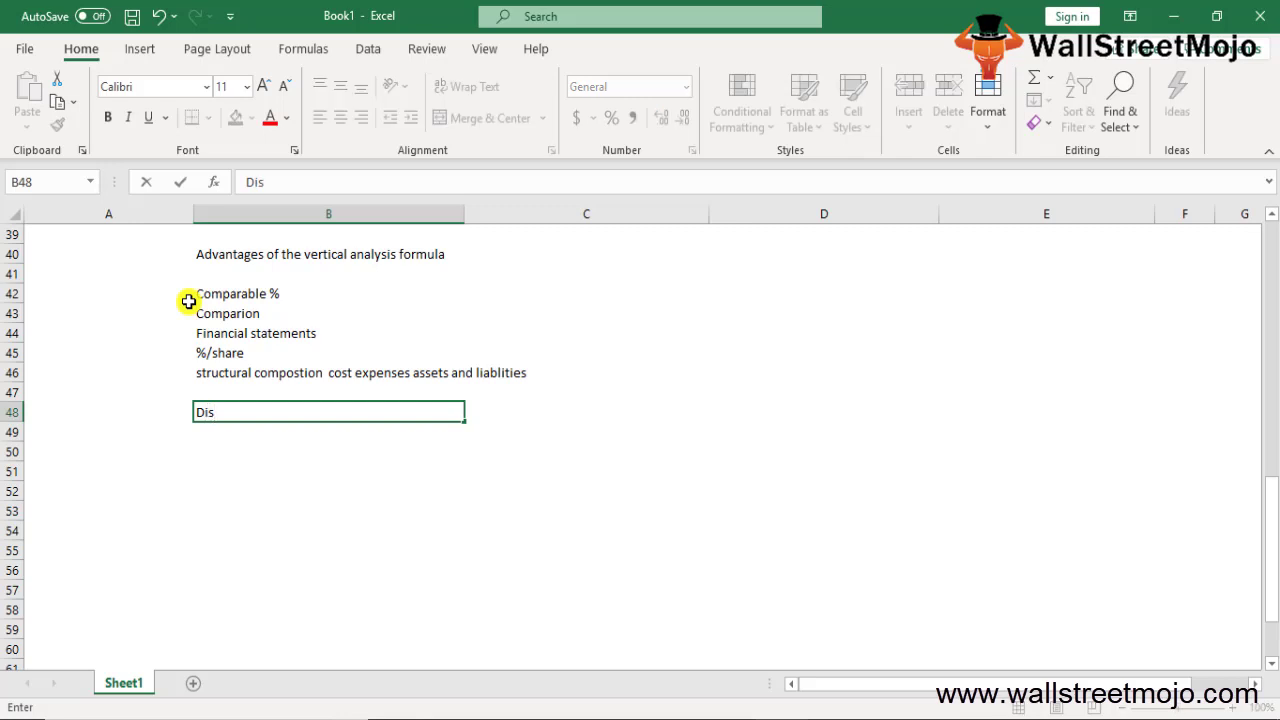
type("advantages")
key("Return")
key("Return")
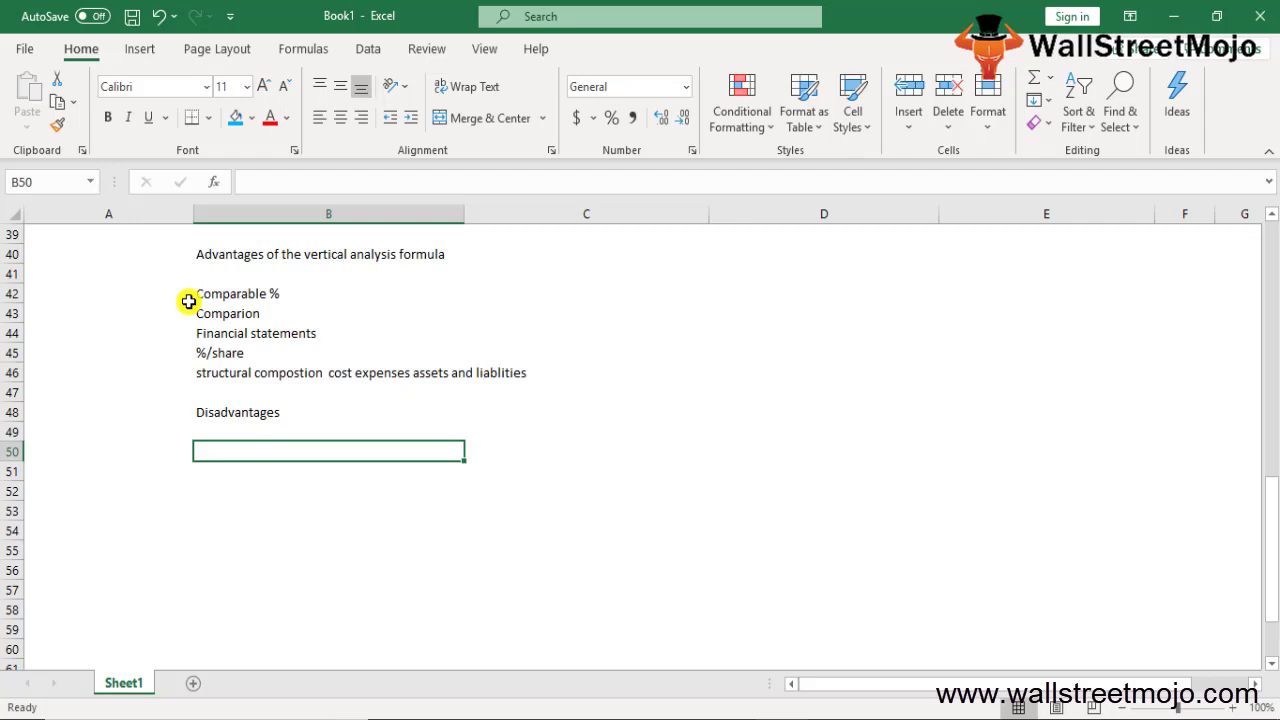
- List the disadvantages "Rario" in cell B50 and "Vertical analyis" in cell B51
type("Rarion")
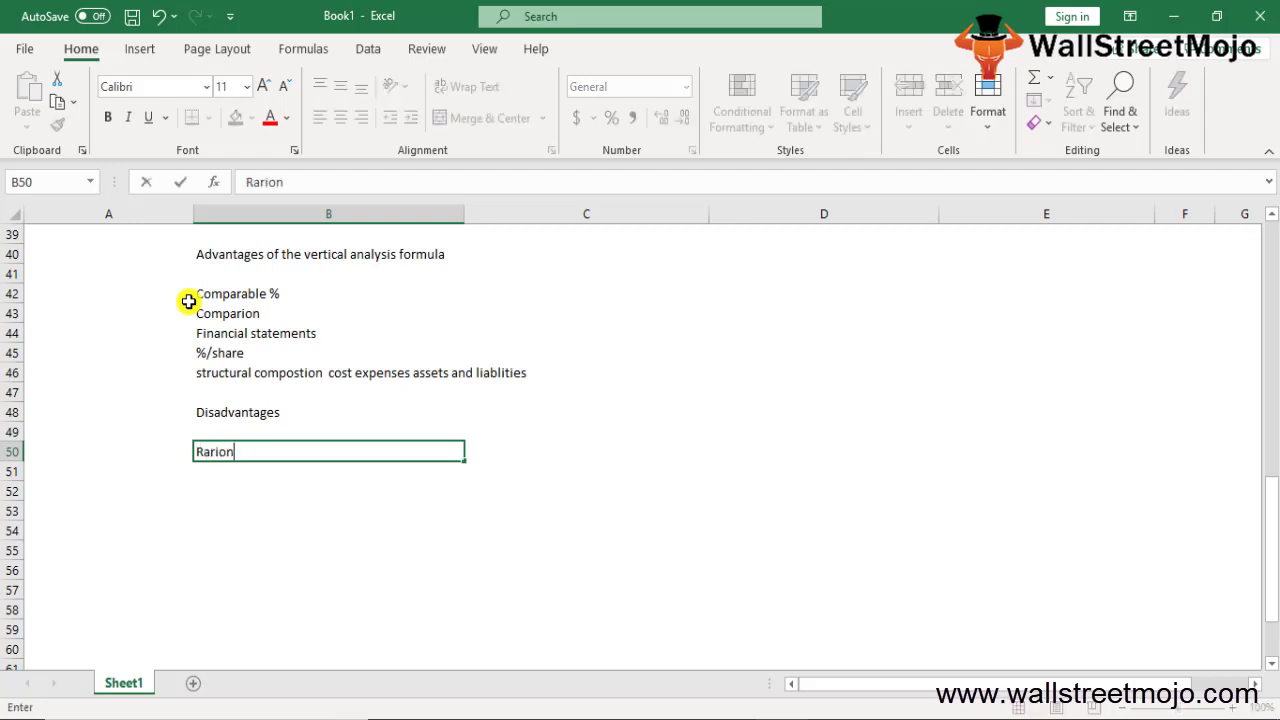
key("BackSpace")
key("Return")
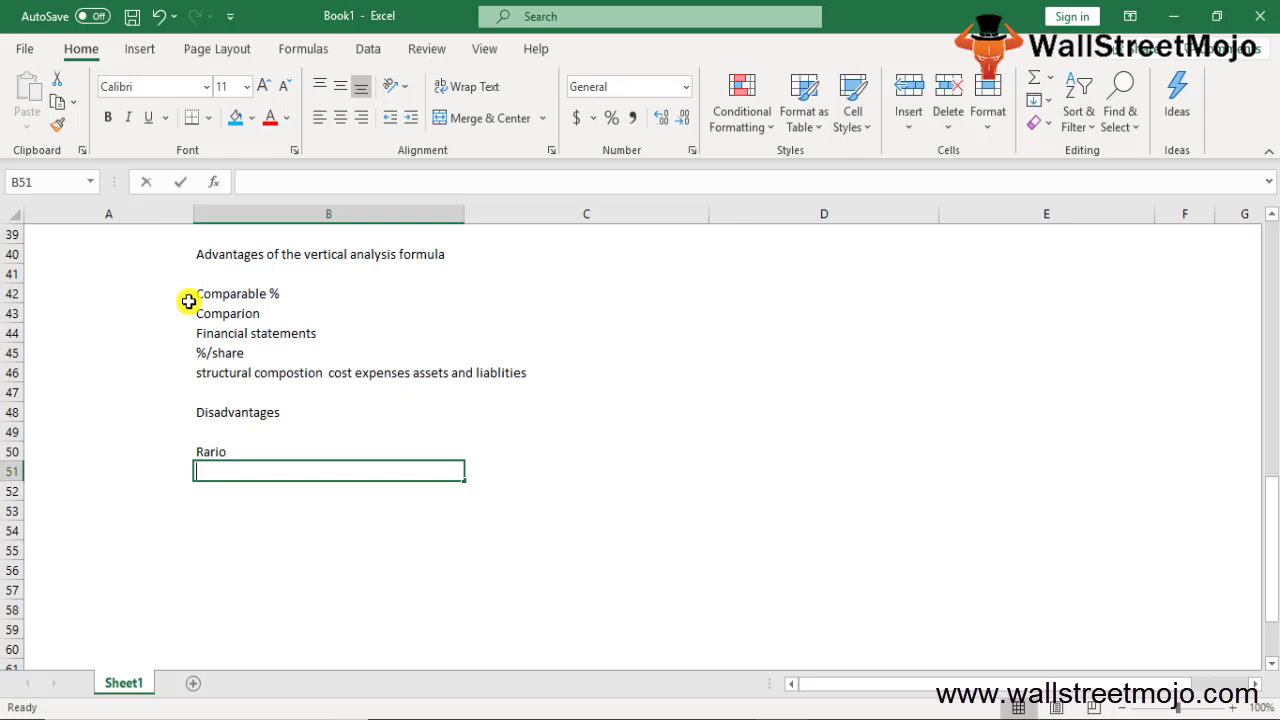
type("Vertical analyis")
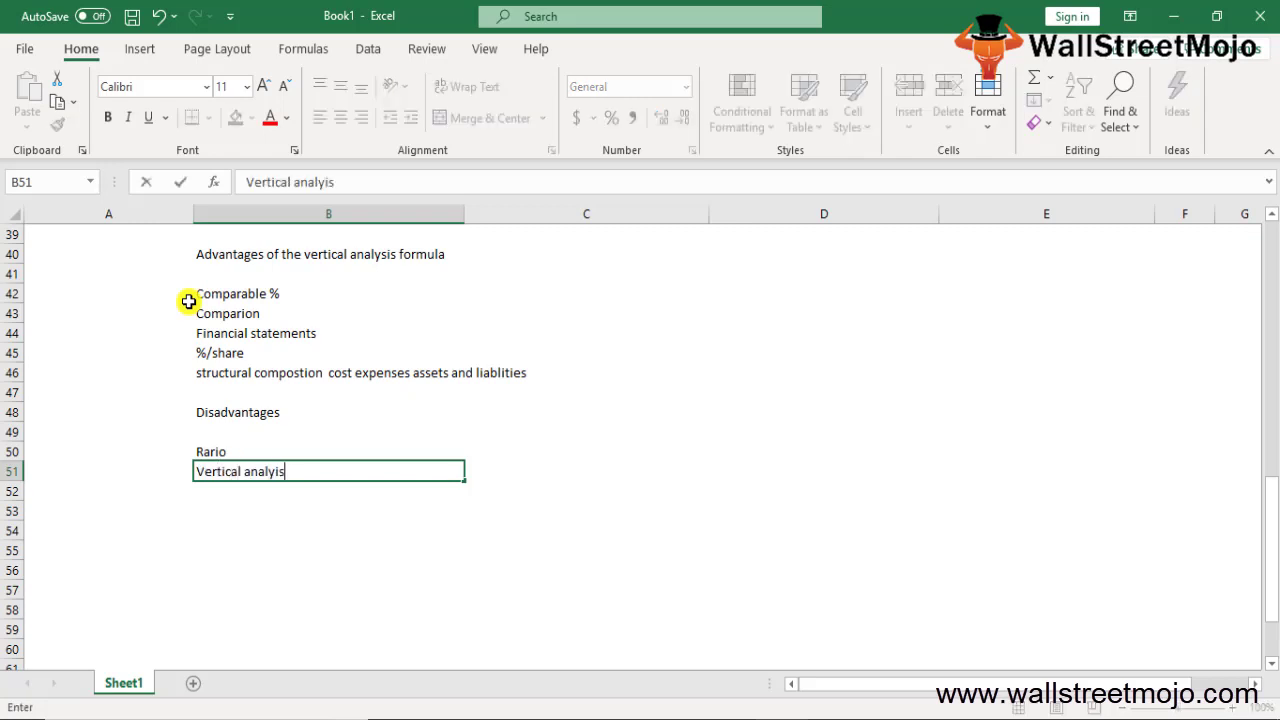
key("Return")
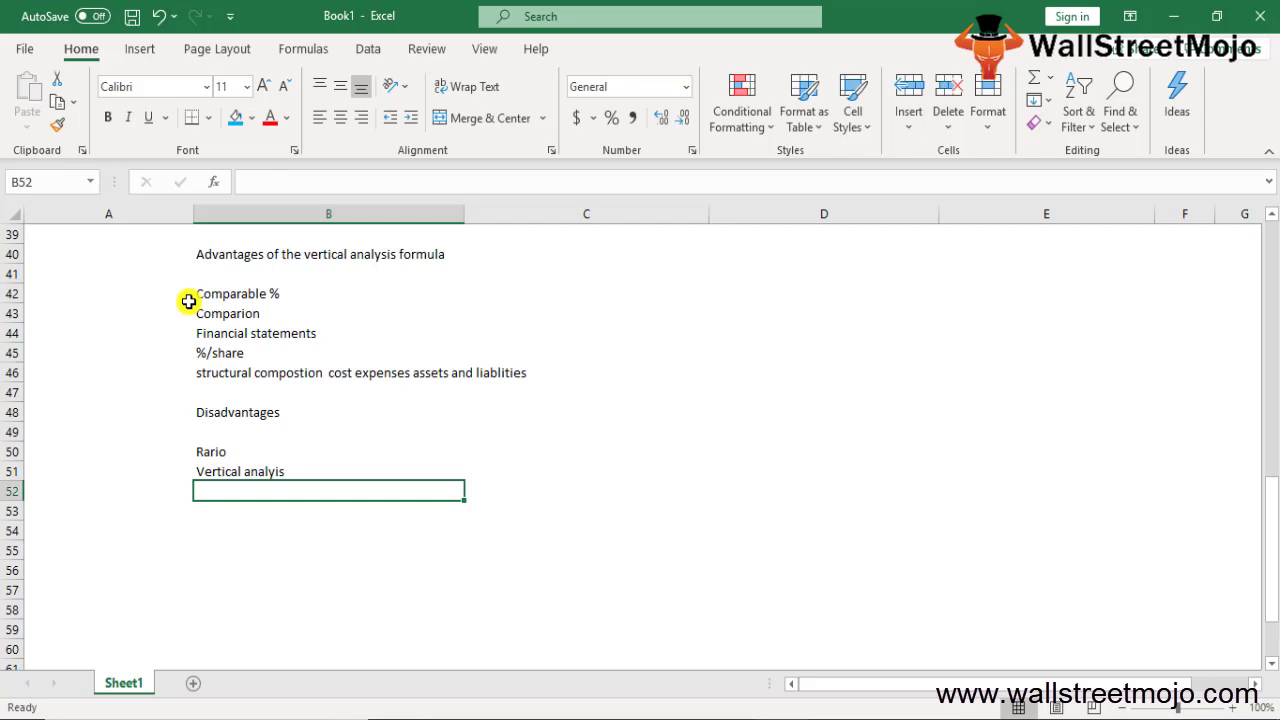
- Add the disadvantage "liquidity of the organization" in cell B52
type("liqu")
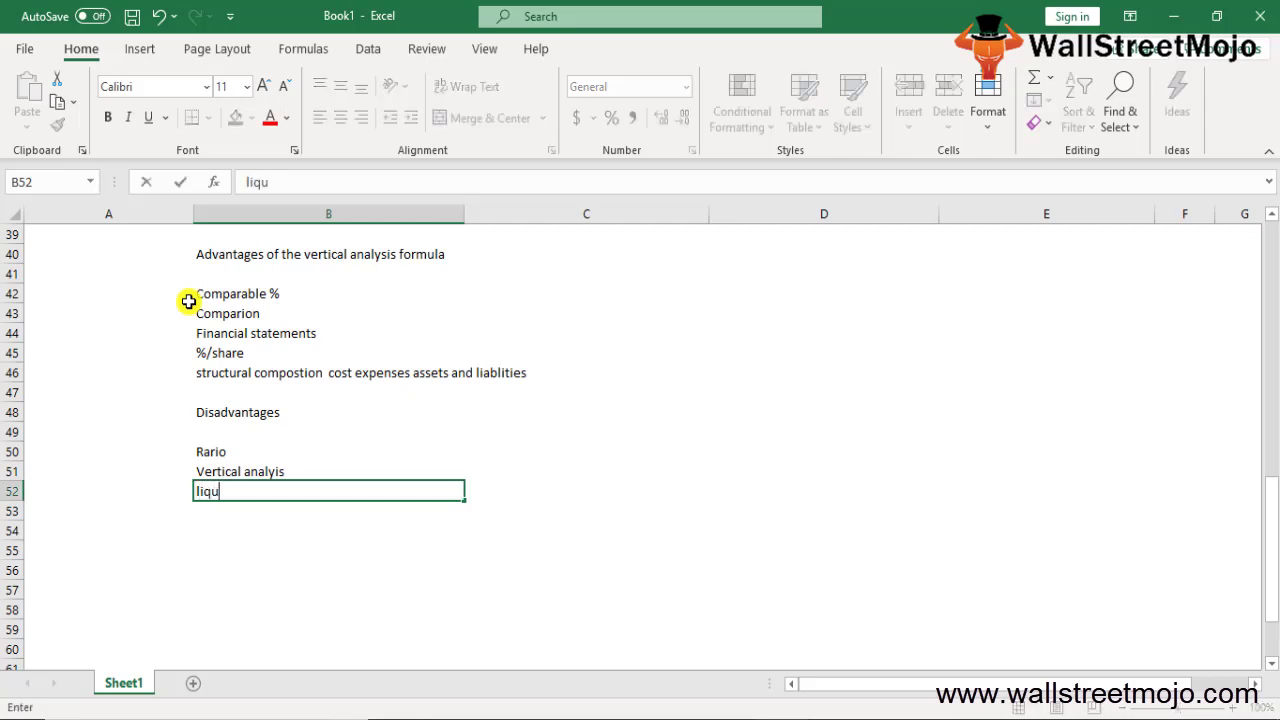
type("idity of the ")
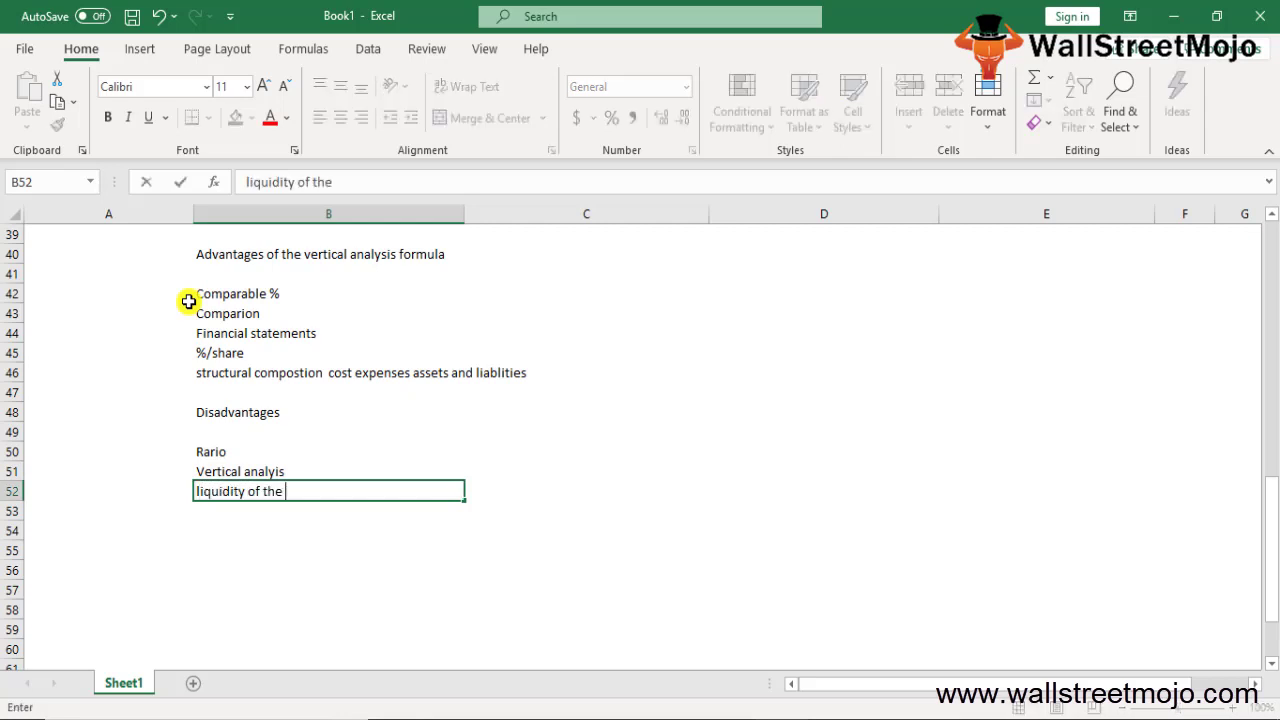
type("organization")
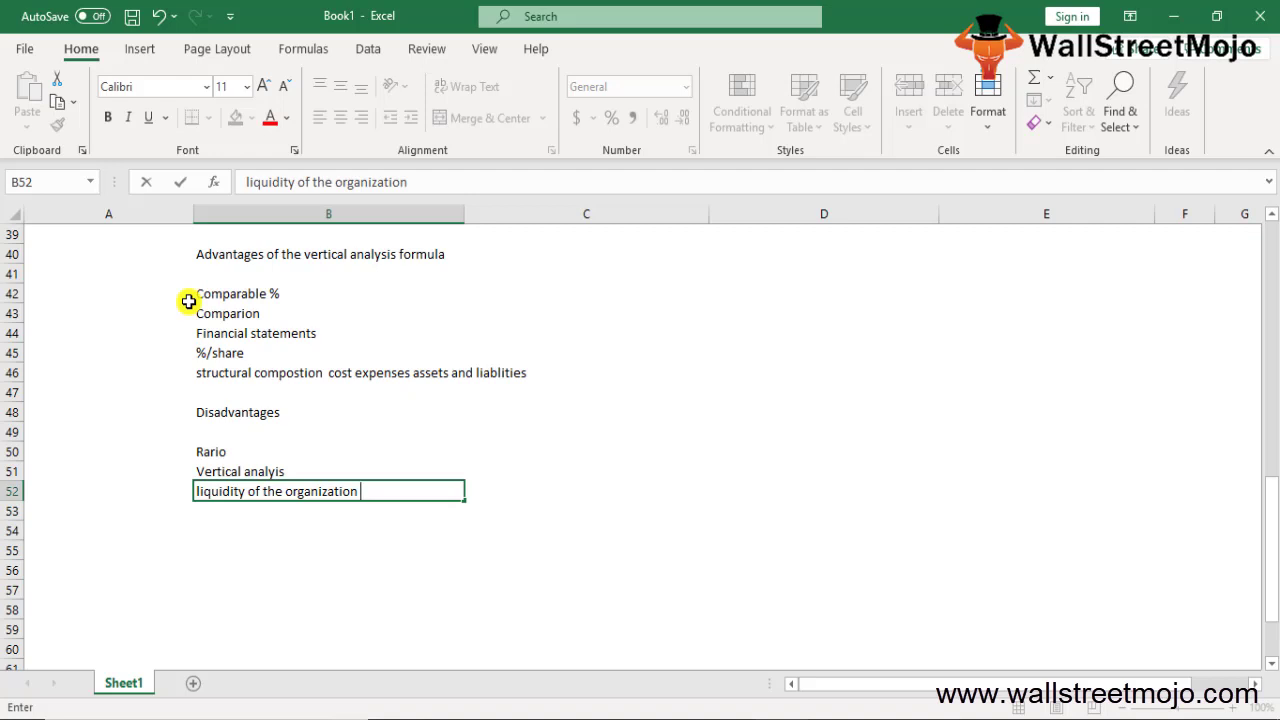
key("Return")
- Enter the heading "Conclusion" in cell B54, leaving a blank row below the disadvantages
key("Return")
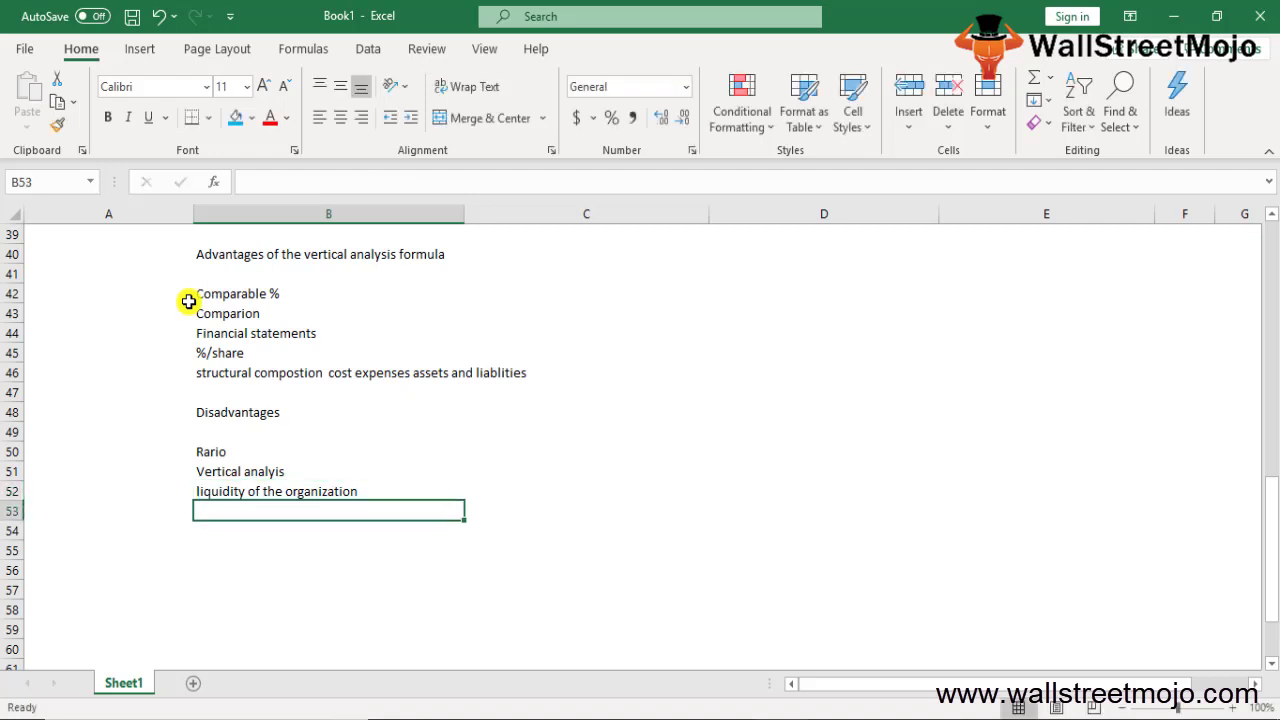
type("Consclusion")
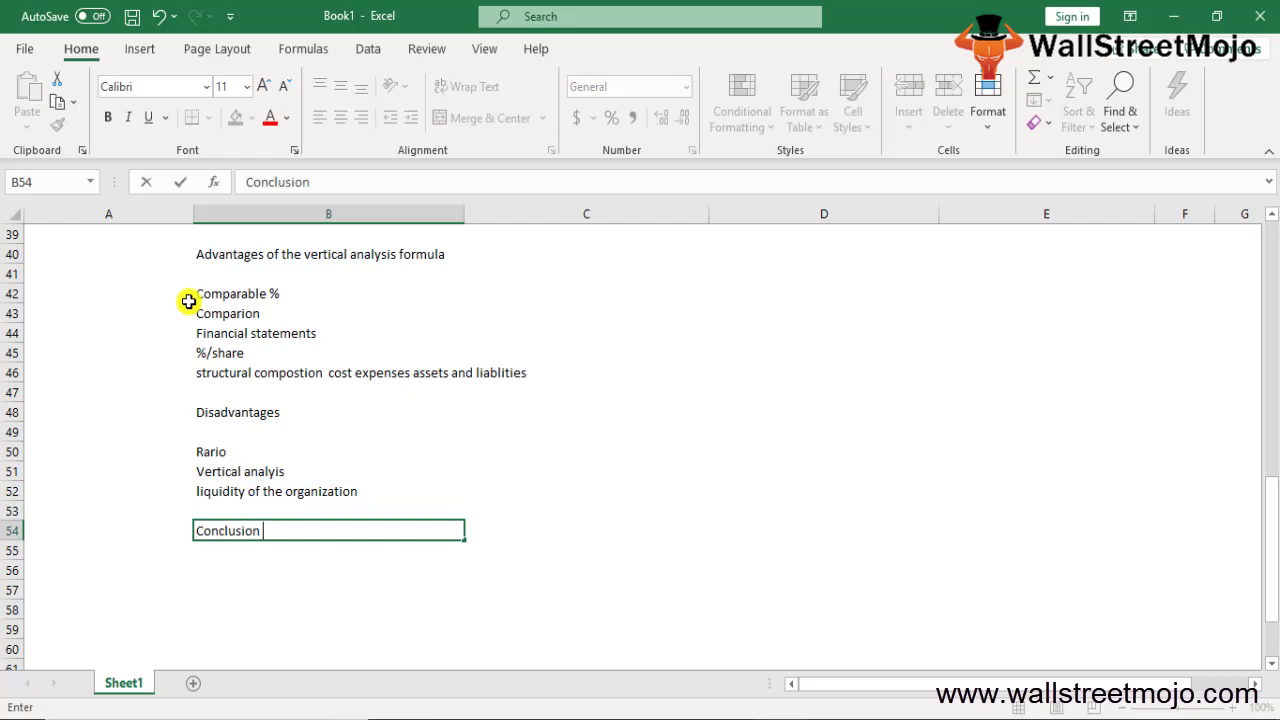
key("Return")
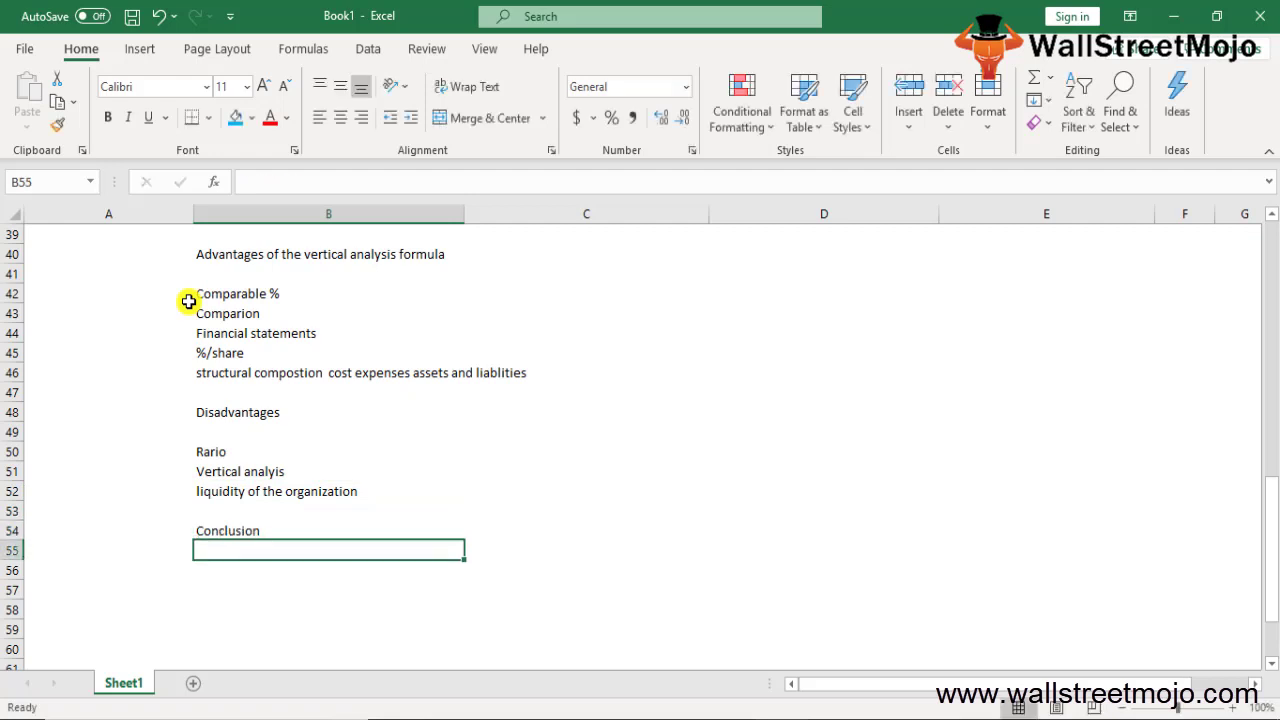